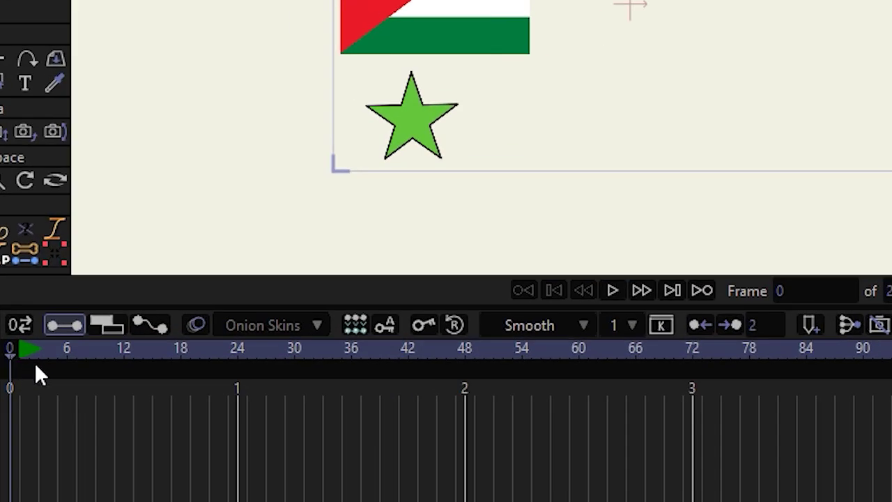
# Step: Move the playhead along the timeline to frames 24, 48 and 72 to examine the one-second marks
pyautogui.click(150, 425)
pyautogui.moveTo(202, 395); pyautogui.dragTo(241, 411)
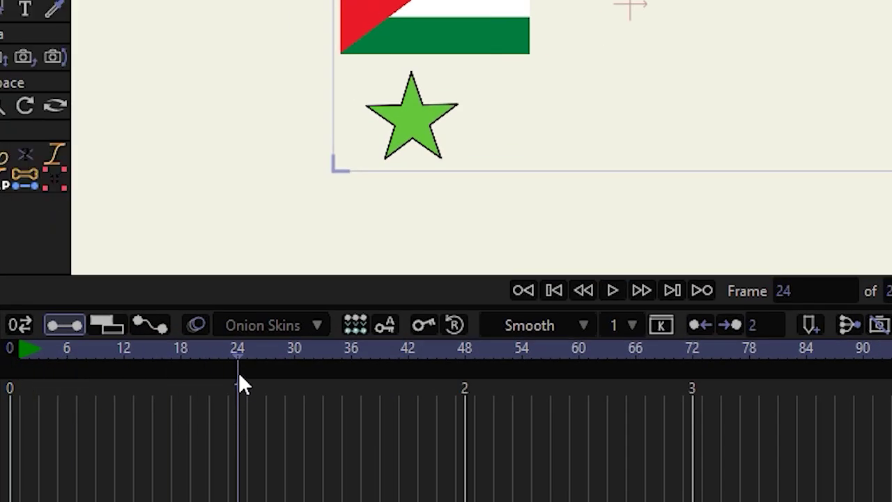
pyautogui.moveTo(239, 375); pyautogui.dragTo(471, 402)
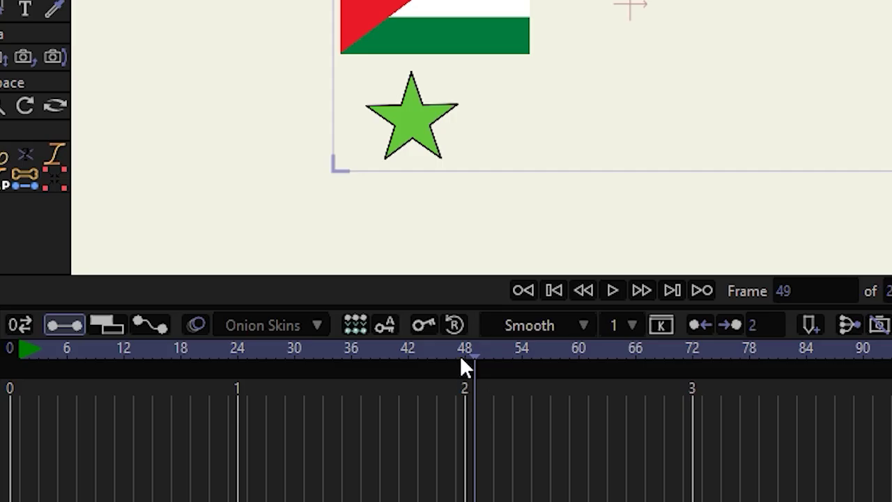
pyautogui.moveTo(465, 368); pyautogui.dragTo(469, 370)
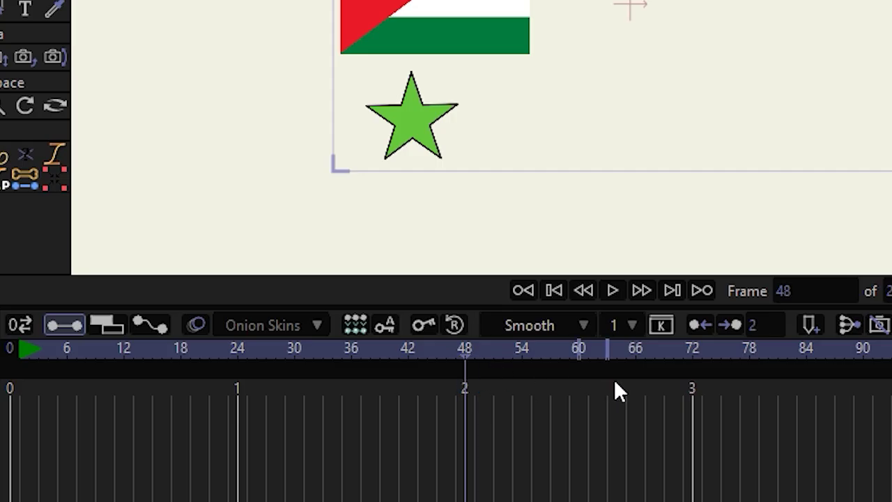
pyautogui.click(692, 357)
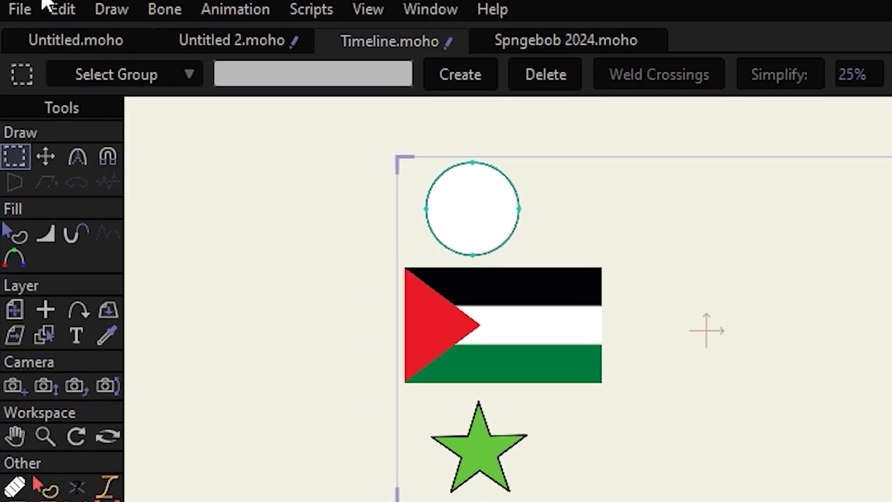
# Step: Set the project's frame rate to 30 fps in the project settings
pyautogui.click(12, 7)
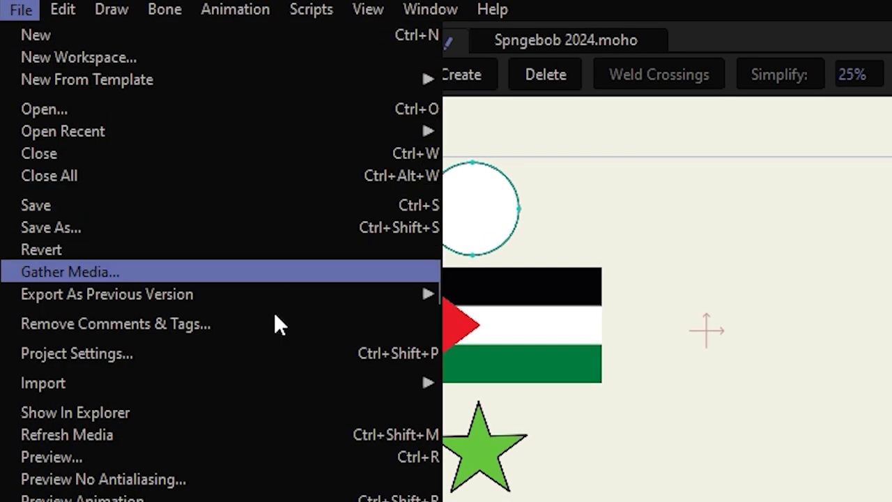
pyautogui.click(277, 354)
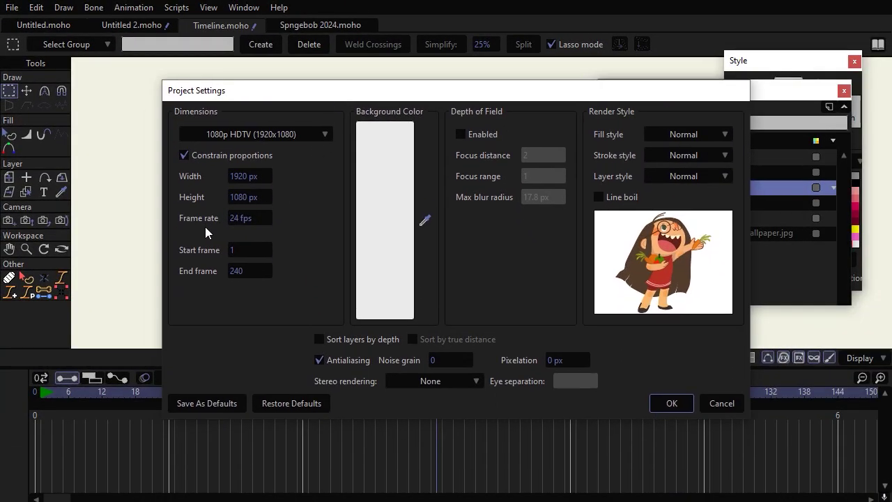
pyautogui.click(254, 221)
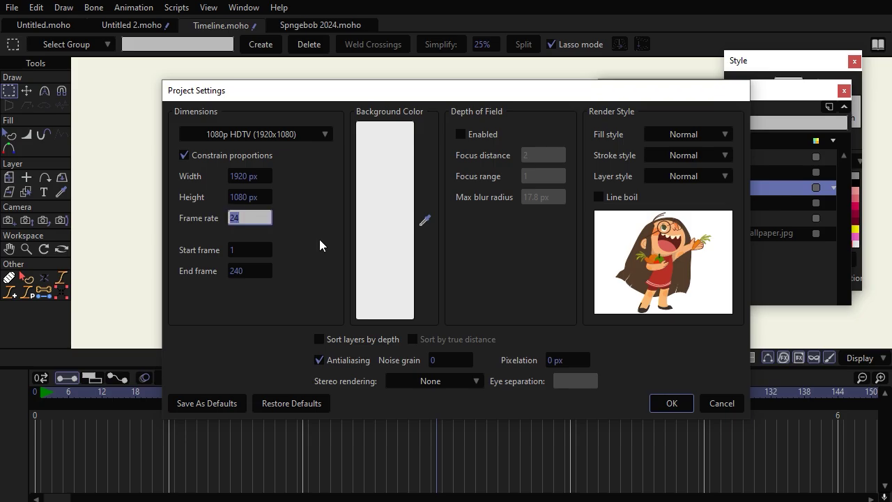
pyautogui.write('30')
pyautogui.click(671, 403)
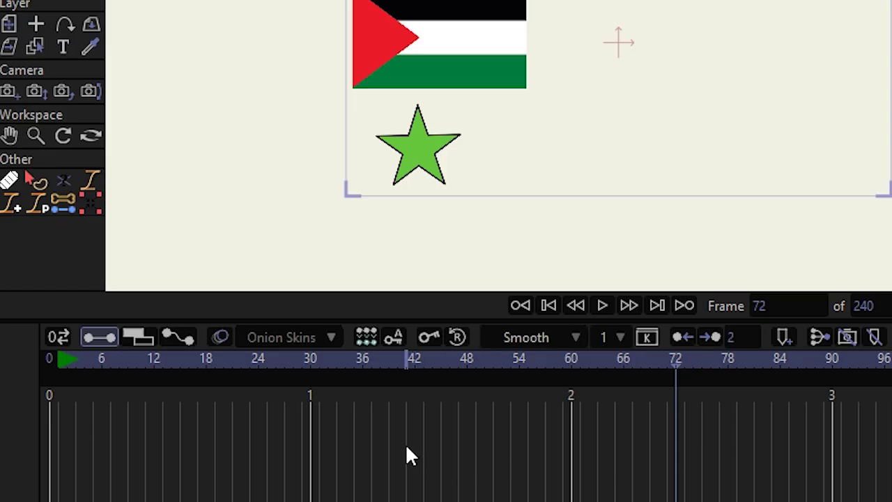
# Step: Inspect the one-second mark at frame 30 and undo the frame rate change
pyautogui.moveTo(253, 368); pyautogui.dragTo(309, 389)
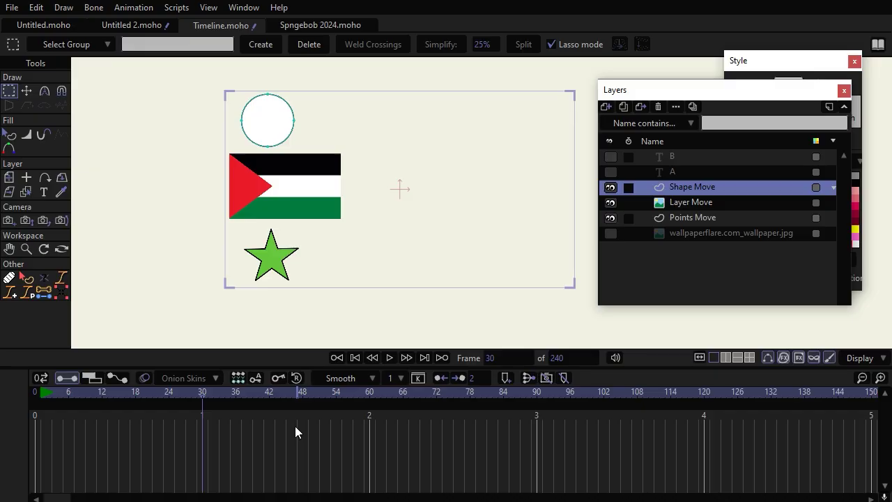
pyautogui.hotkey('ctrl', 'z')
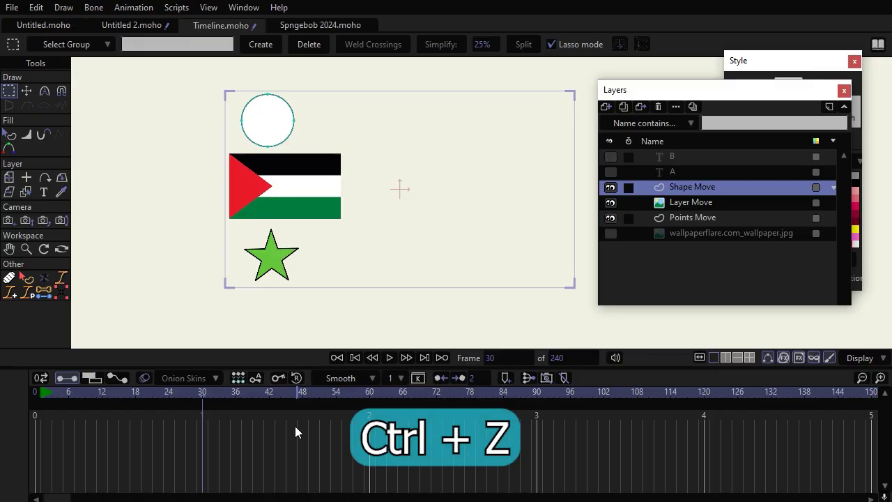
pyautogui.hotkey('ctrl', 'z')
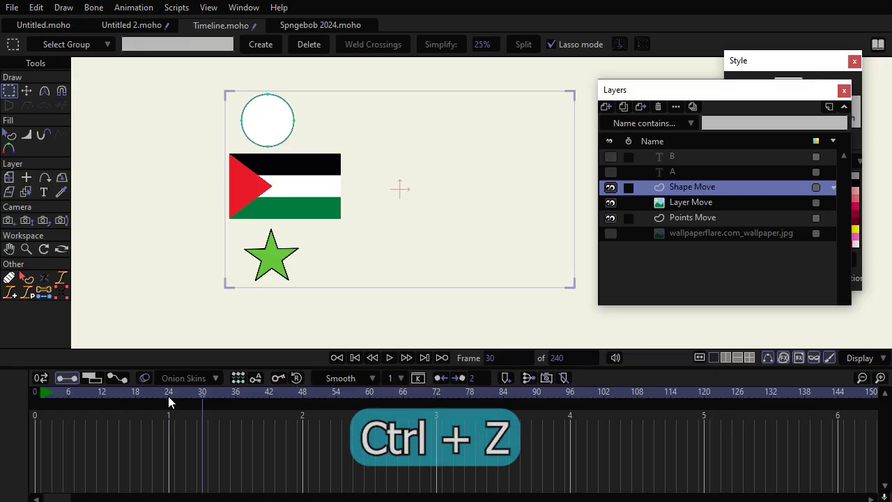
# Step: Alternate the playhead between frame 0 and frame 1 to compare the setup frame with the first animation frame
pyautogui.moveTo(168, 396)
pyautogui.mouseDown()
pyautogui.moveTo(83, 419)
pyautogui.moveTo(70, 435)
pyautogui.mouseUp()
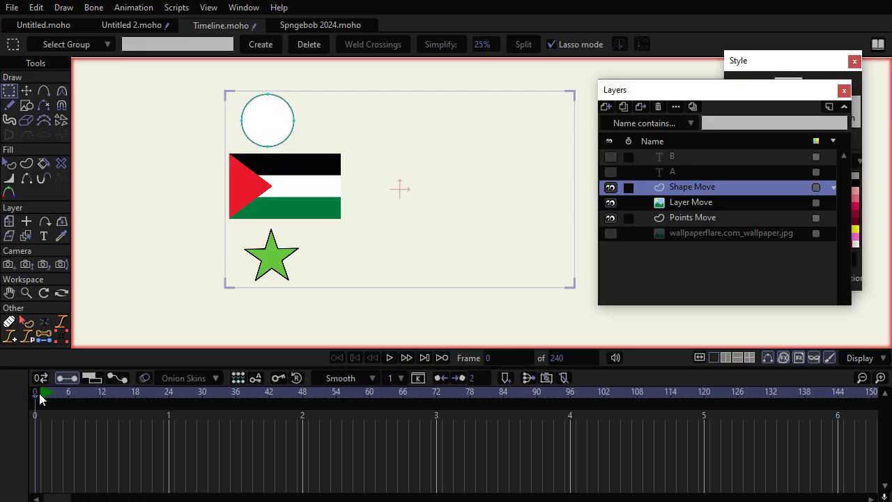
pyautogui.click(39, 393)
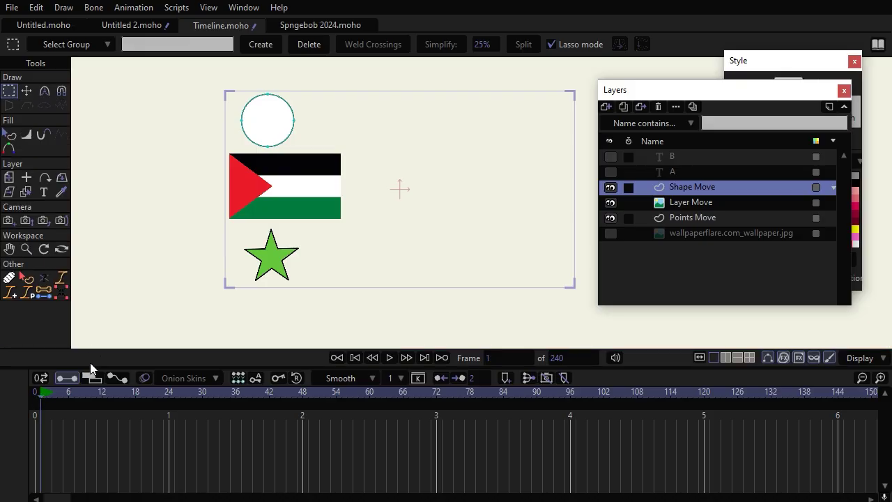
pyautogui.click(33, 395)
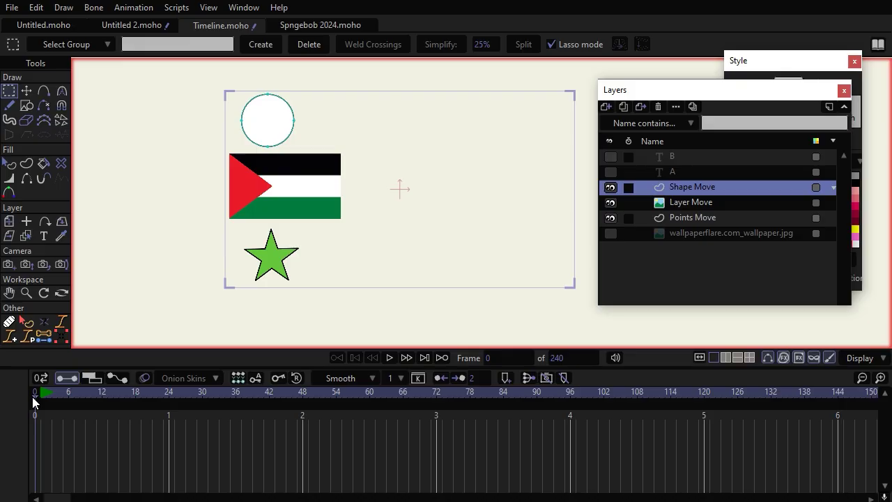
pyautogui.click(42, 398)
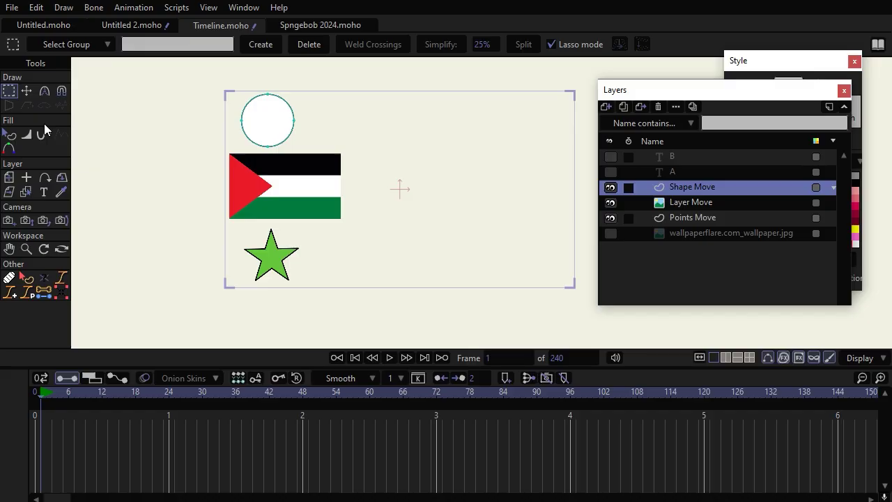
# Step: Make the A and B text layers visible above the canvas
pyautogui.scroll(4, 303, 134)
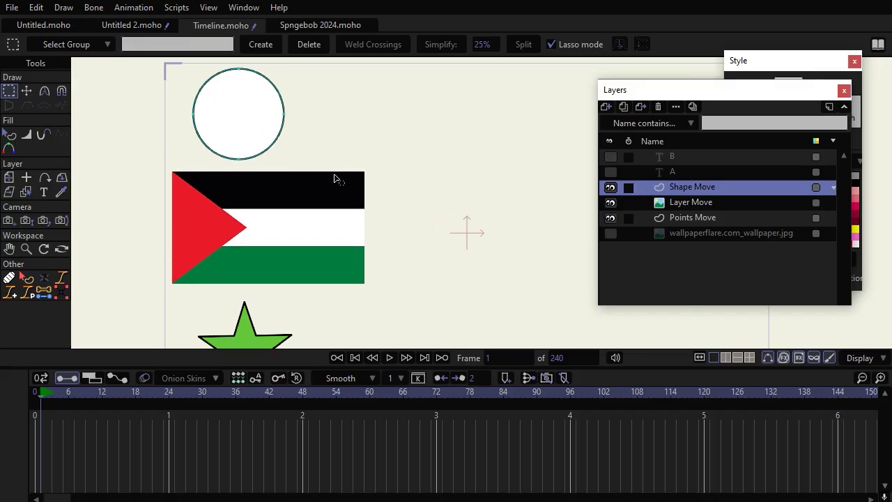
pyautogui.scroll(-3, 338, 179)
pyautogui.moveTo(404, 171); pyautogui.dragTo(392, 187)
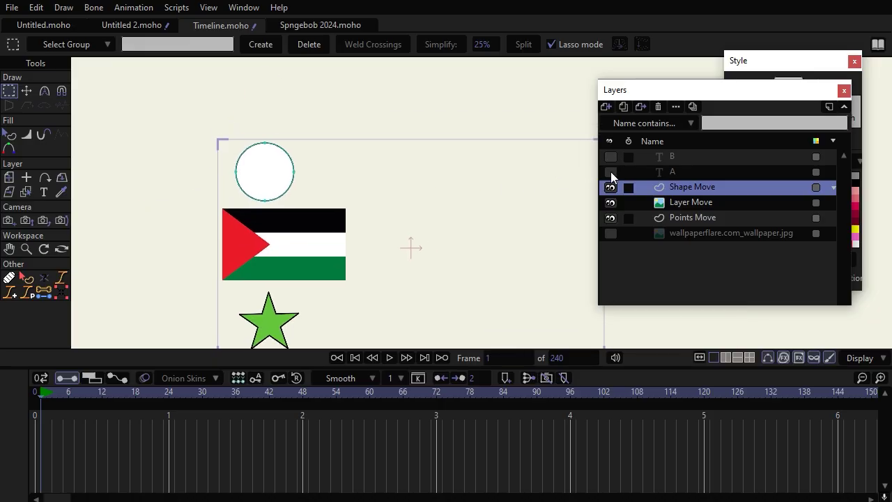
pyautogui.click(611, 171)
pyautogui.click(611, 156)
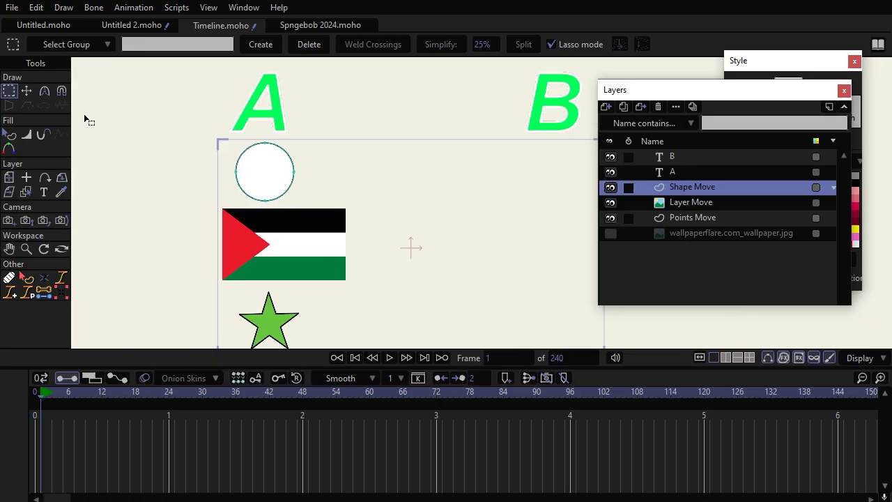
# Step: Use the Transform Points tool to select the whole white circle and set its starting keyframe at frame 1
pyautogui.click(27, 91)
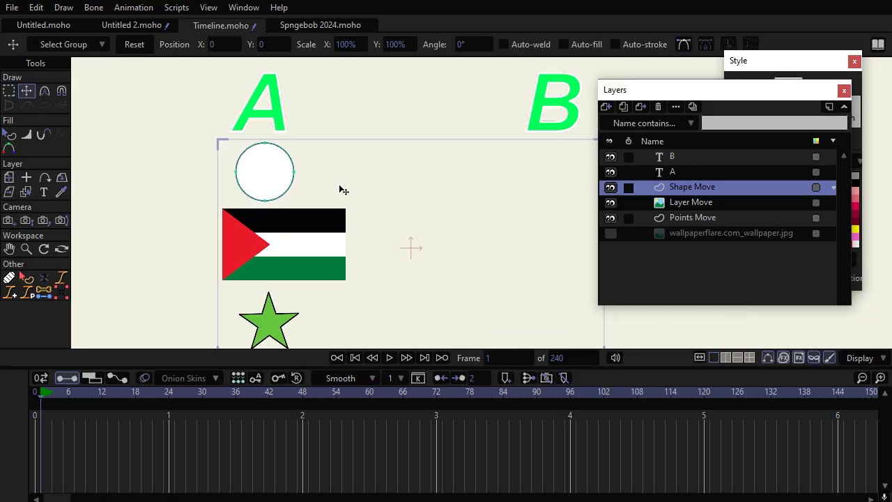
pyautogui.scroll(1, 338, 185)
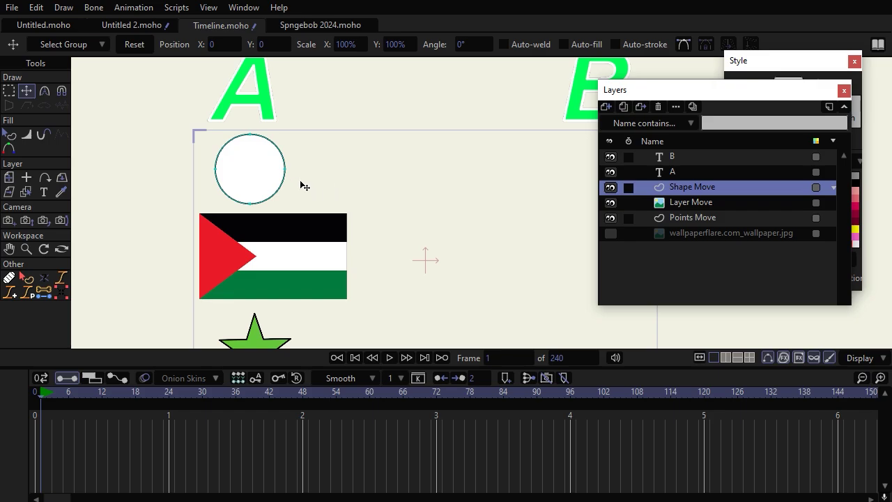
pyautogui.scroll(3, 267, 167)
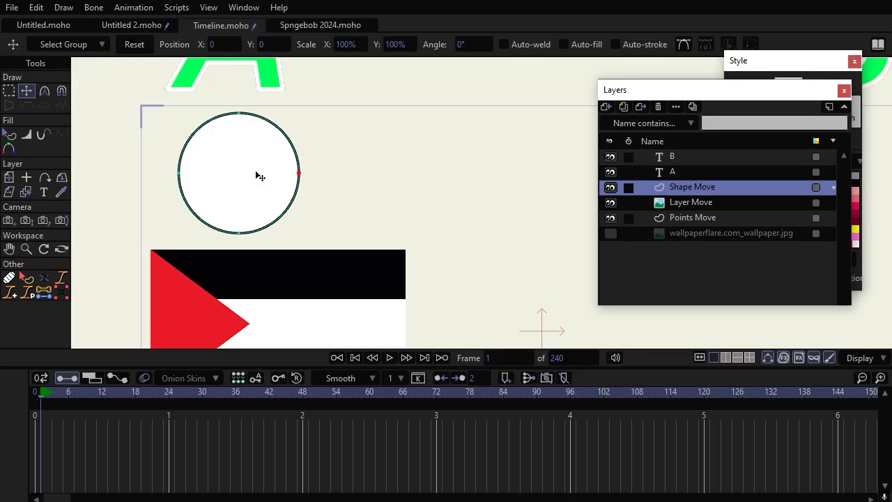
pyautogui.click(259, 176)
pyautogui.moveTo(73, 419); pyautogui.dragTo(46, 441)
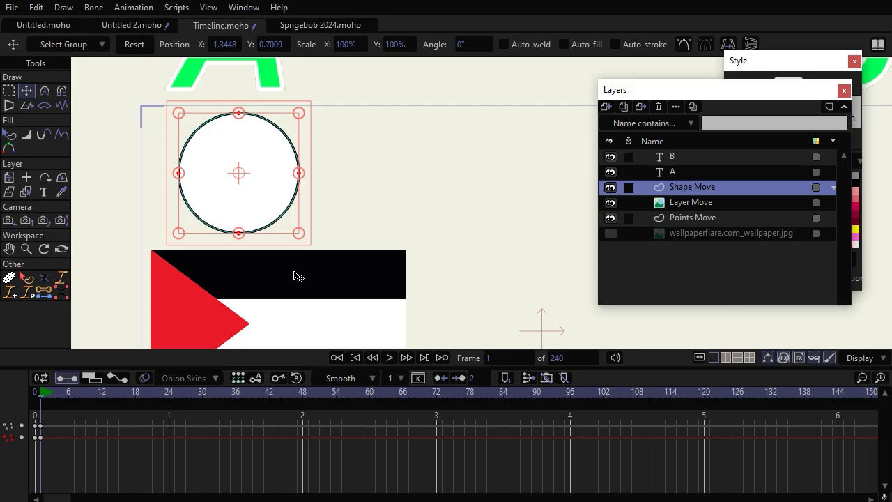
# Step: At frame 24, move the white circle horizontally from below the letter A to below the letter B
pyautogui.scroll(-1, 294, 276)
pyautogui.scroll(-1, 372, 260)
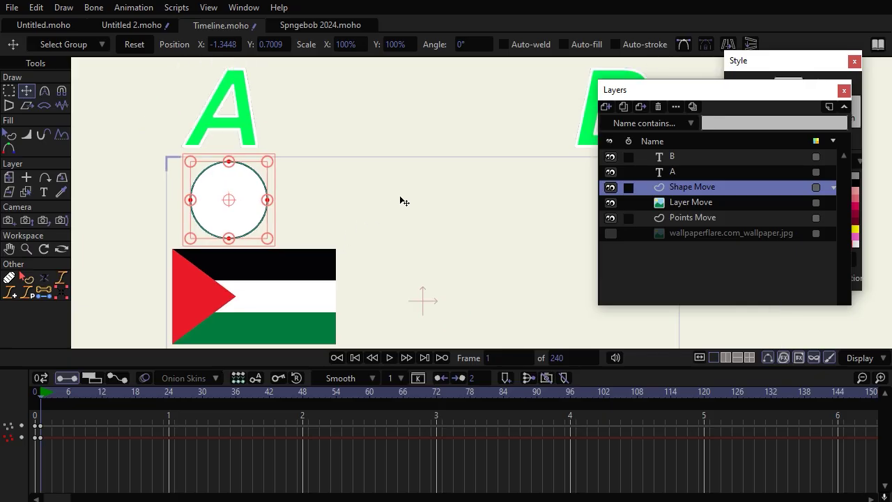
pyautogui.scroll(-2, 404, 202)
pyautogui.scroll(1, 404, 202)
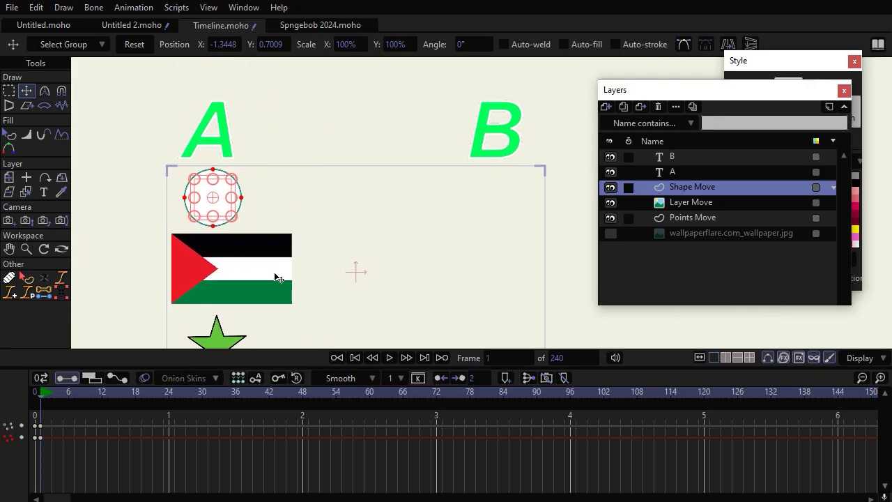
pyautogui.click(59, 397)
pyautogui.moveTo(59, 400); pyautogui.dragTo(169, 419)
pyautogui.moveTo(228, 207); pyautogui.dragTo(509, 239)
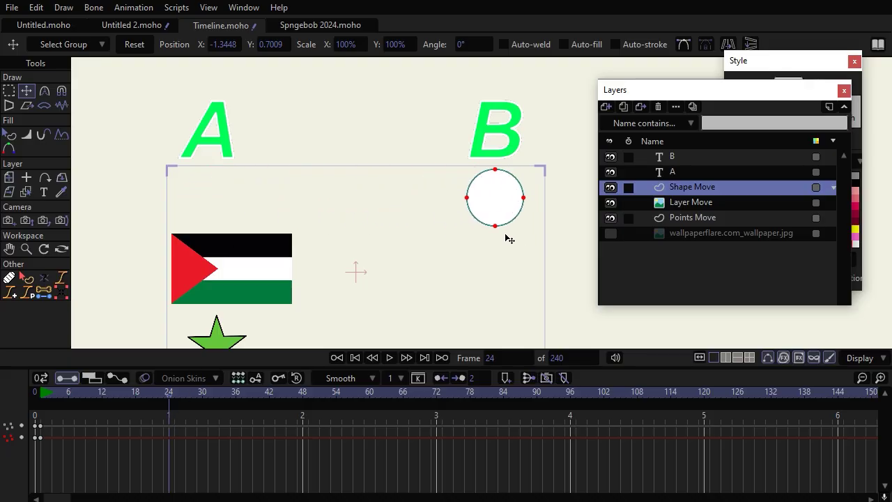
pyautogui.hotkey('ctrl', 'a')
# Step: Play the animation from the start to preview the circle's movement from A to B
pyautogui.click(43, 394)
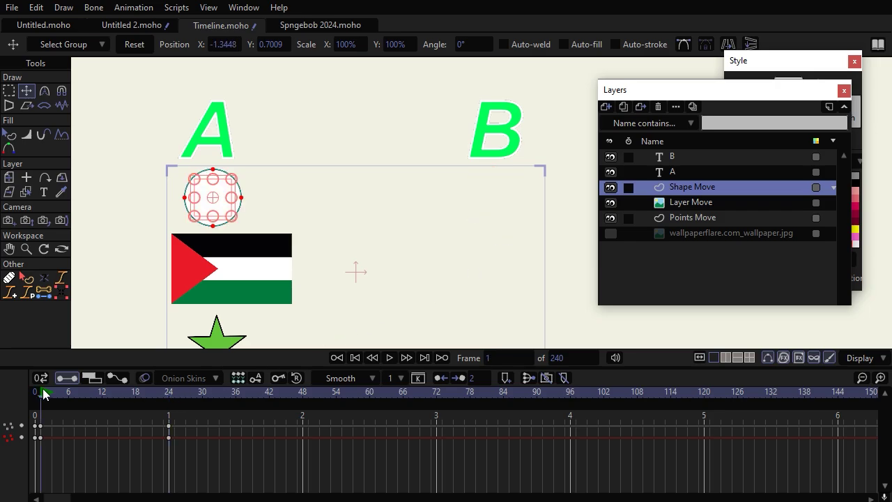
pyautogui.press('space')
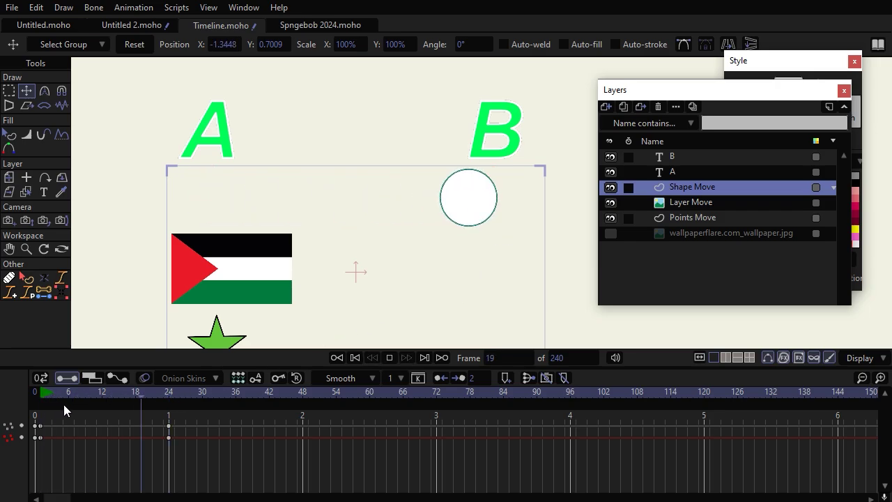
pyautogui.press('space')
pyautogui.click(44, 394)
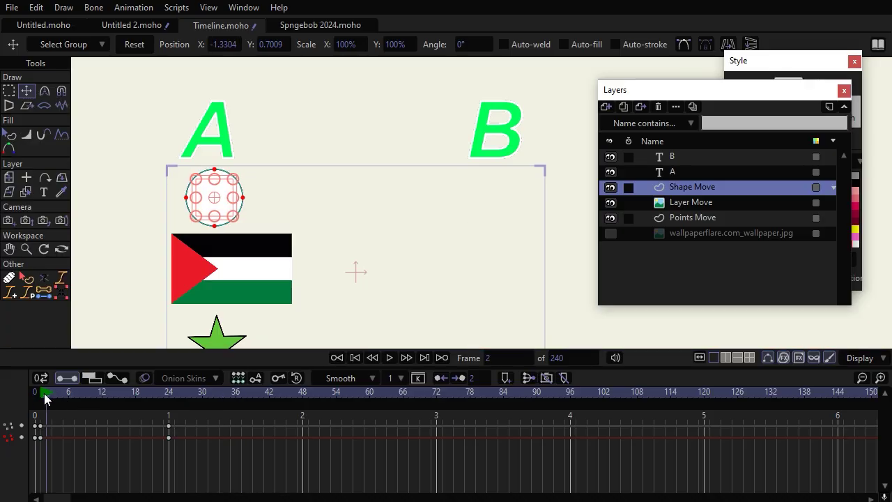
pyautogui.press('space')
pyautogui.click(50, 398)
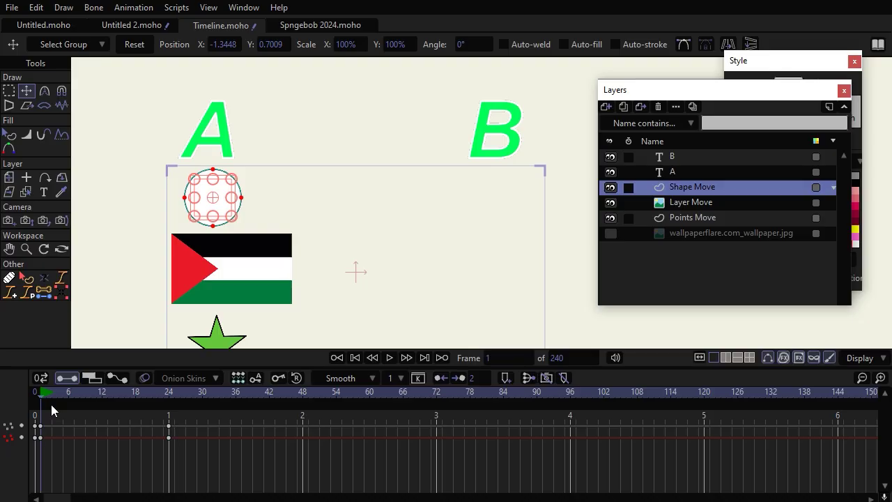
# Step: Compare the circle's positions at frames 24 and 1, and replay the movement from frame 1
pyautogui.click(167, 393)
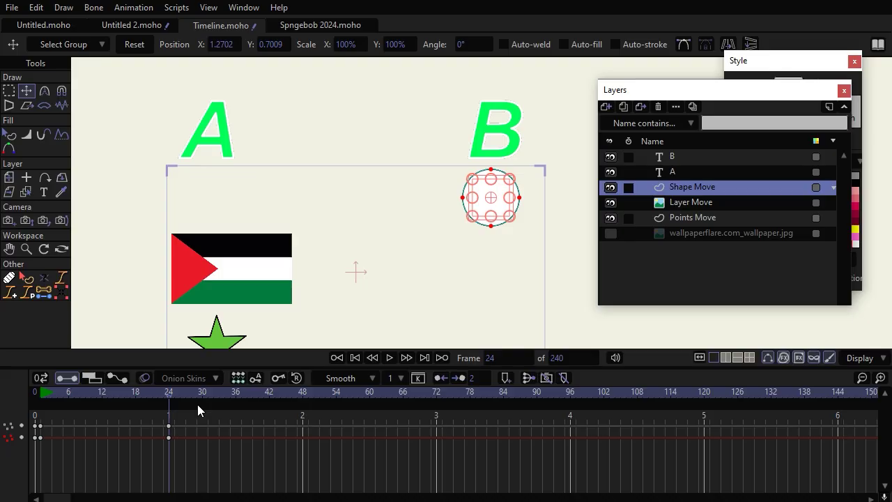
pyautogui.click(38, 401)
pyautogui.click(41, 397)
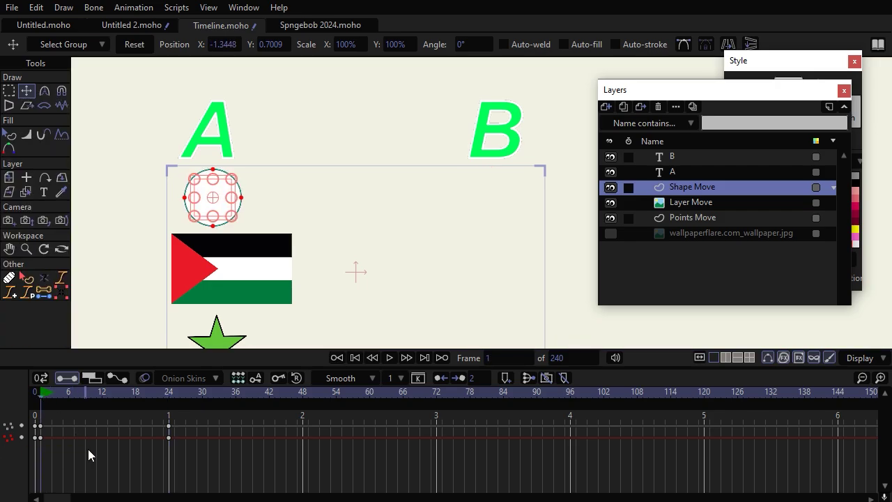
pyautogui.press('space')
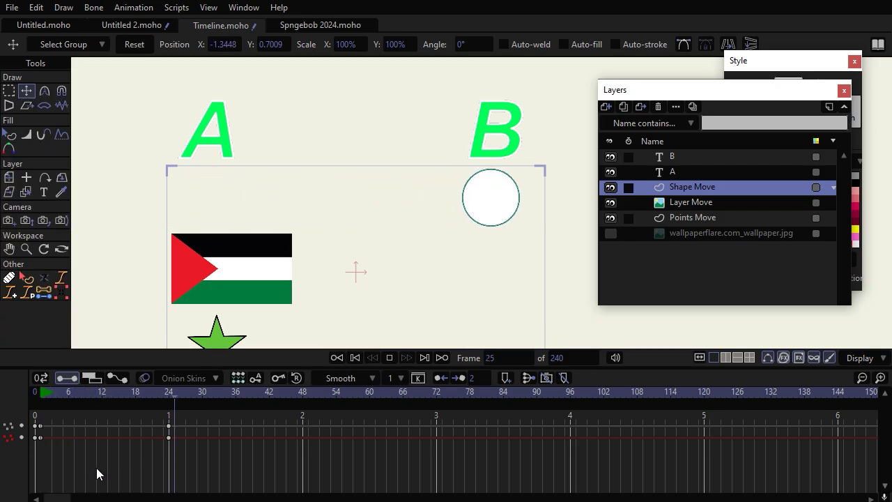
pyautogui.press('space')
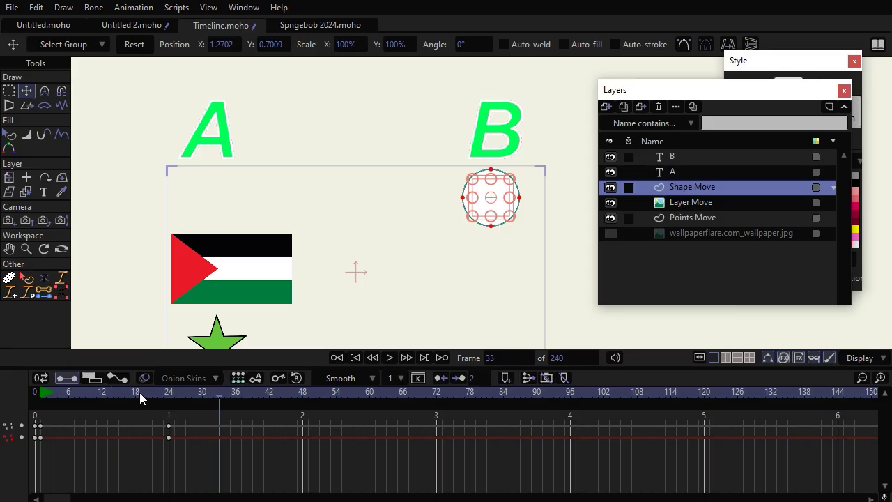
# Step: Move the circle's end keyframes from frame 24 to frame 12
pyautogui.moveTo(110, 395); pyautogui.dragTo(102, 396)
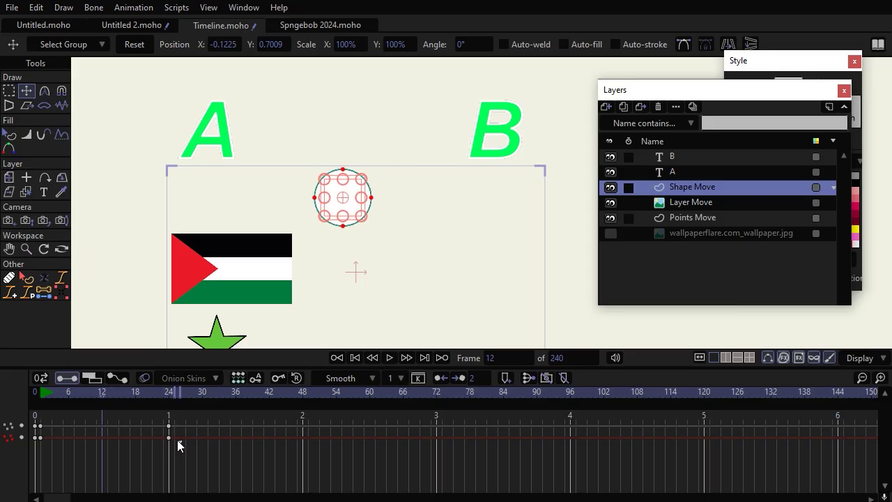
pyautogui.moveTo(178, 446); pyautogui.dragTo(105, 452)
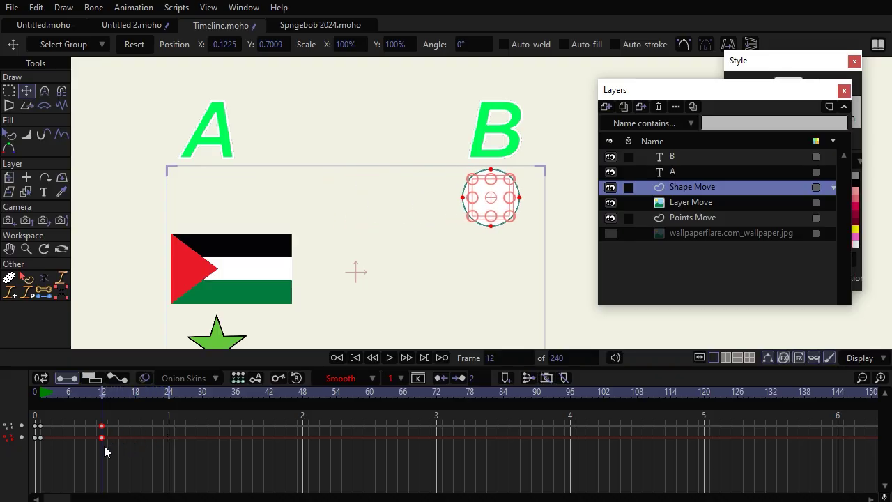
# Step: Replay the circle's shortened movement from A to B from frame 1
pyautogui.click(45, 398)
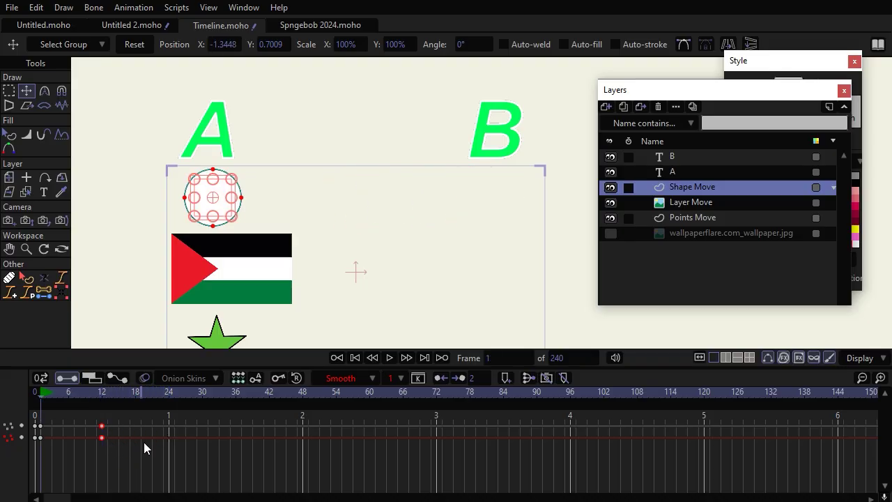
pyautogui.press('space')
pyautogui.press('space')
pyautogui.click(44, 397)
pyautogui.press('space')
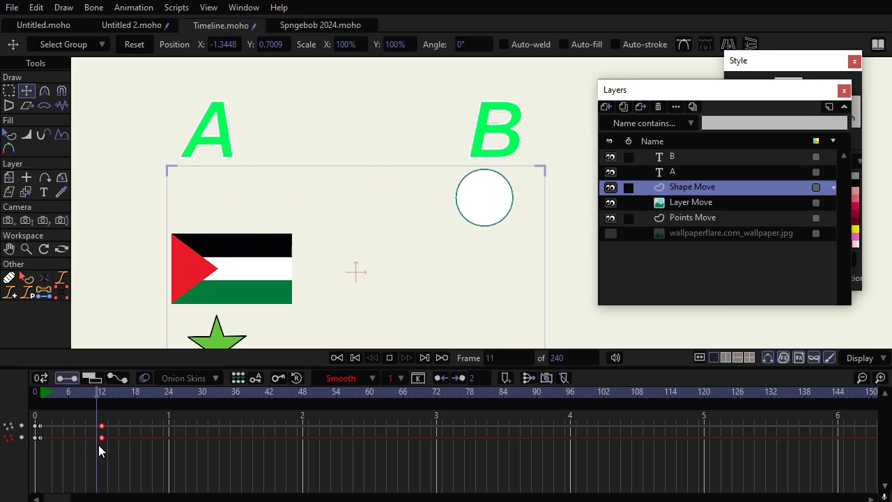
pyautogui.press('space')
pyautogui.click(43, 395)
pyautogui.press('space')
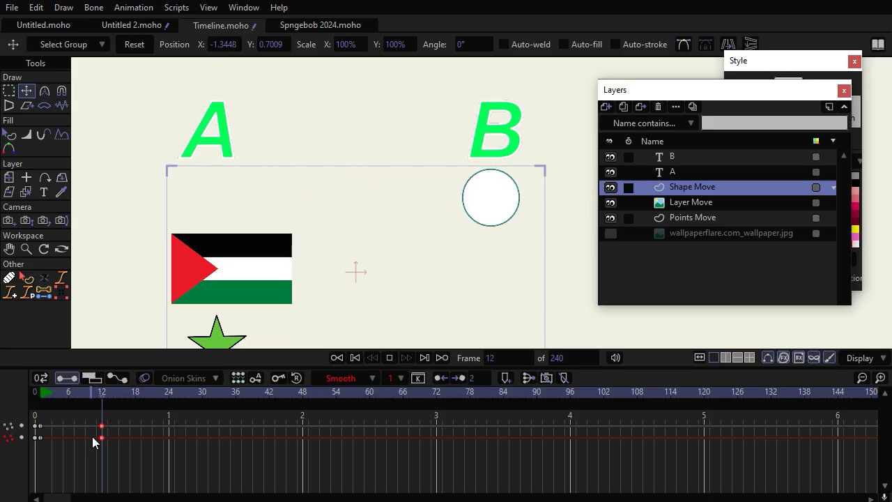
pyautogui.press('space')
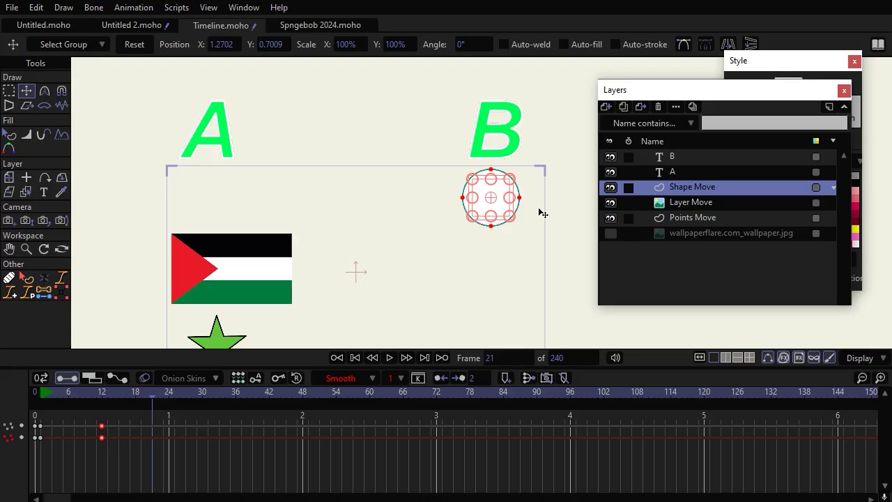
# Step: At frame 30, move the circle straight down from below the letter B to a Y position of about -0.62
pyautogui.moveTo(512, 201); pyautogui.dragTo(469, 179)
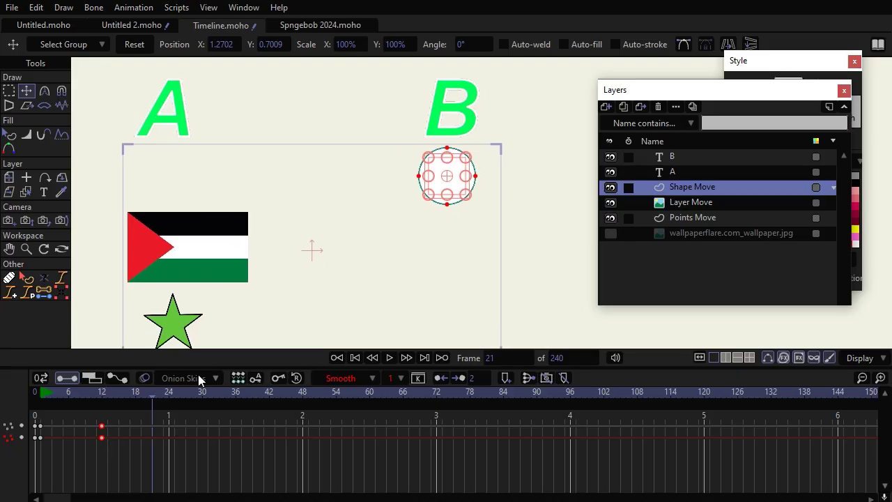
pyautogui.click(205, 391)
pyautogui.moveTo(289, 245); pyautogui.dragTo(248, 200)
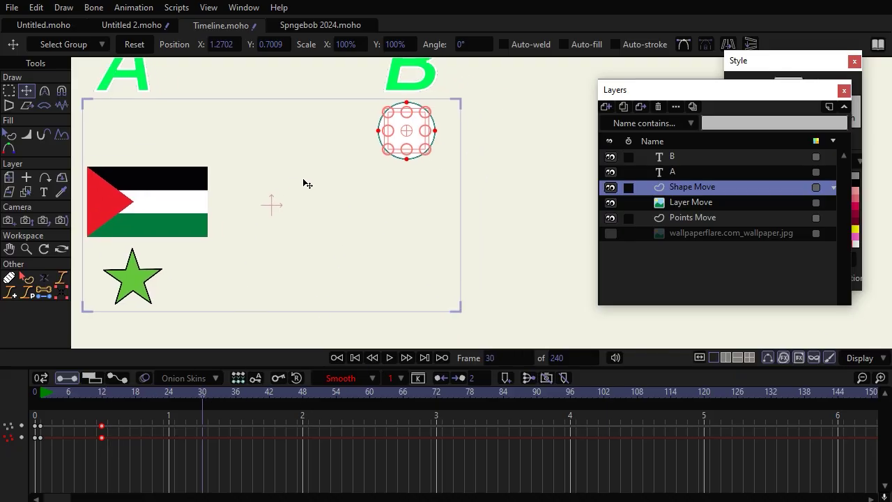
pyautogui.moveTo(420, 142); pyautogui.dragTo(420, 283)
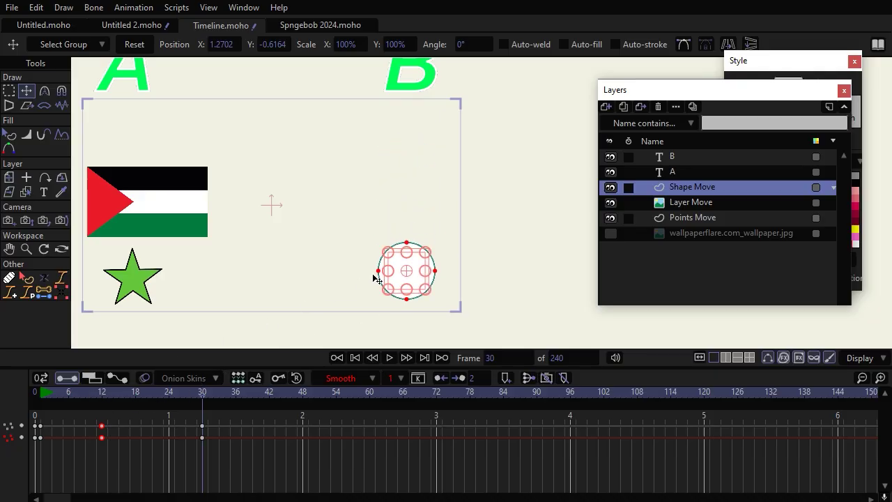
# Step: Scrub from frame 1 to 12 and play the animation to preview the circle's movement across and down
pyautogui.click(42, 393)
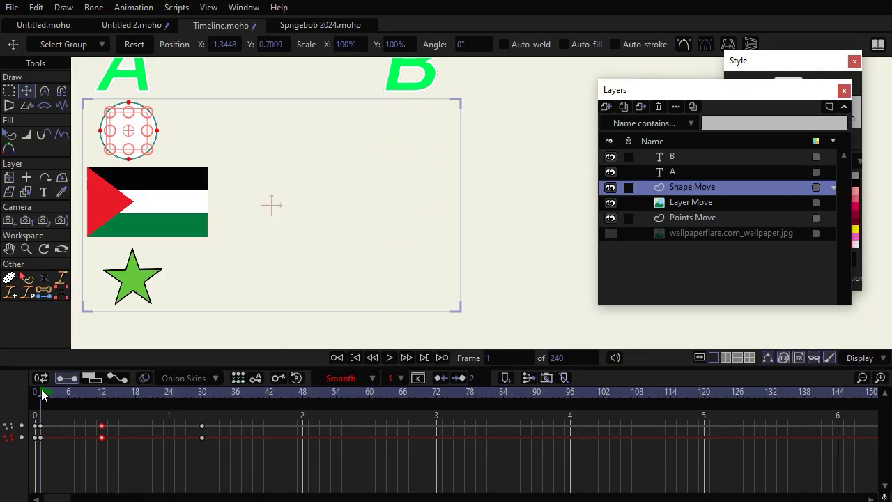
pyautogui.moveTo(43, 394); pyautogui.dragTo(101, 396)
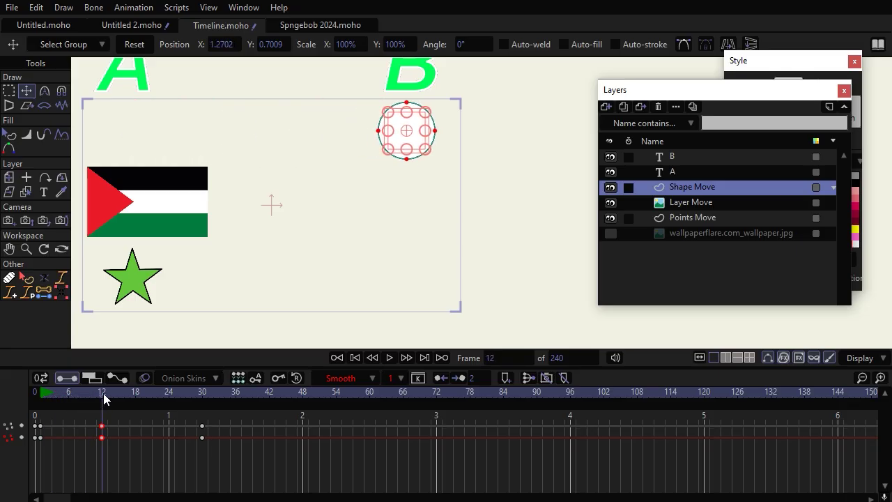
pyautogui.press('space')
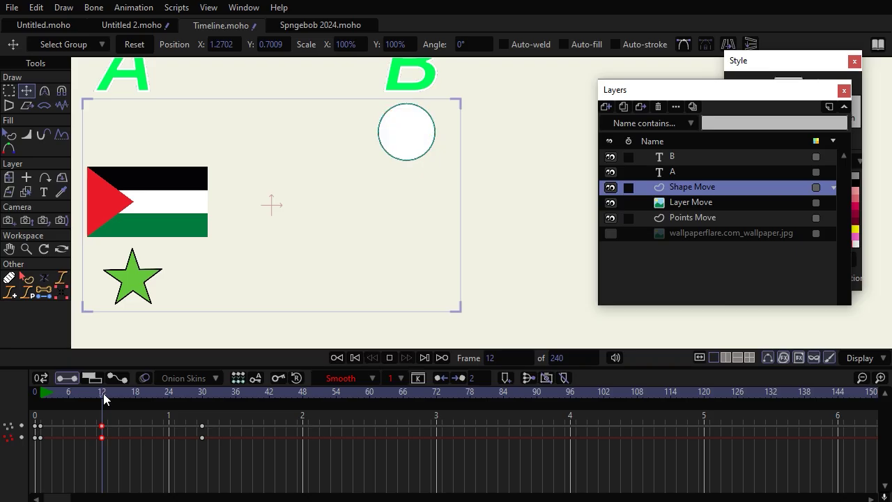
pyautogui.press('space')
pyautogui.click(46, 394)
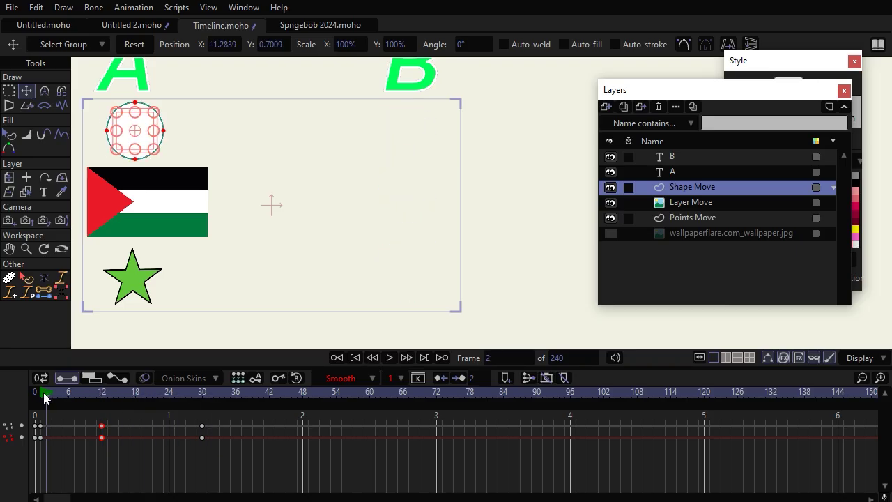
pyautogui.press('space')
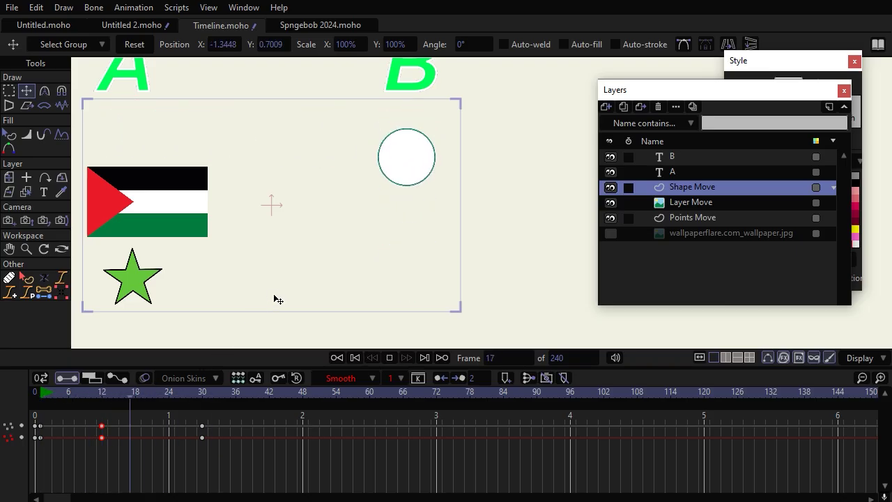
pyautogui.press('space')
pyautogui.click(46, 393)
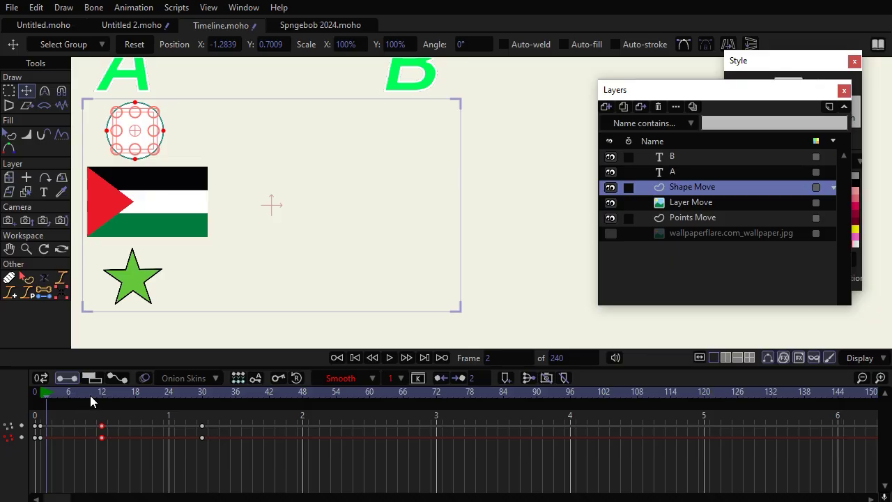
# Step: Copy the circle's keyframes at frame 12 and paste them at frame 18 to hold its position below B
pyautogui.click(101, 394)
pyautogui.click(128, 450)
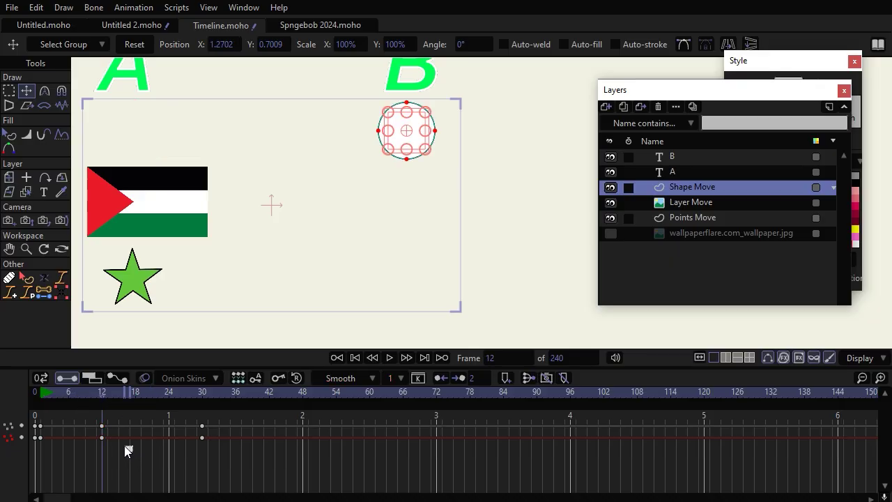
pyautogui.moveTo(126, 449); pyautogui.dragTo(84, 417)
pyautogui.click(137, 403)
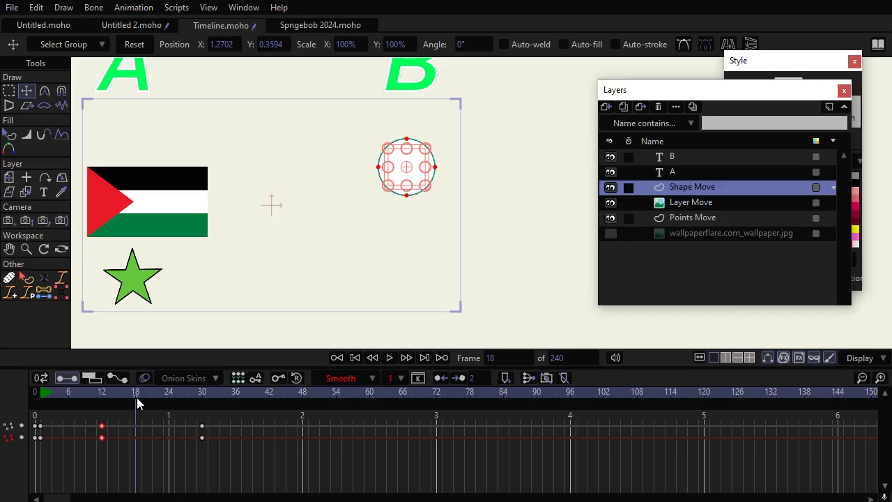
pyautogui.hotkey('ctrl', 'v')
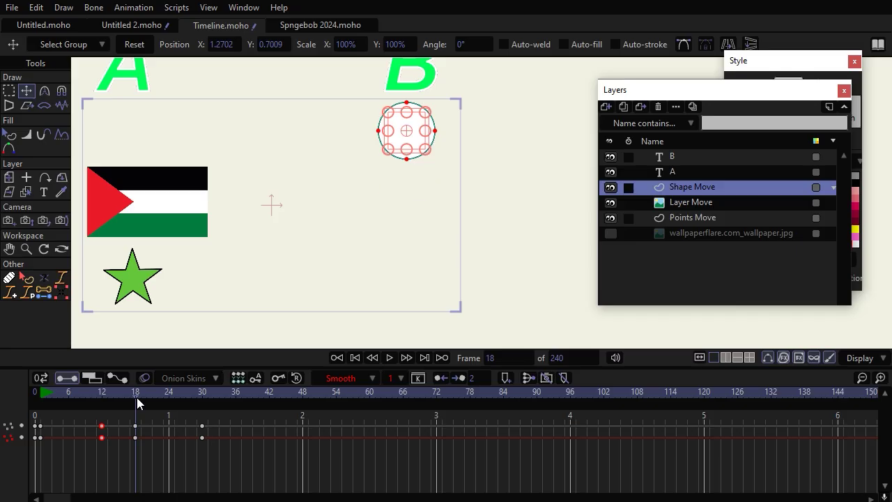
# Step: Scrub through the timeline from frame 1 past frame 30 to check the circle's hold and its downward movement
pyautogui.click(42, 395)
pyautogui.moveTo(43, 395); pyautogui.dragTo(102, 413)
pyautogui.moveTo(114, 423); pyautogui.dragTo(100, 448)
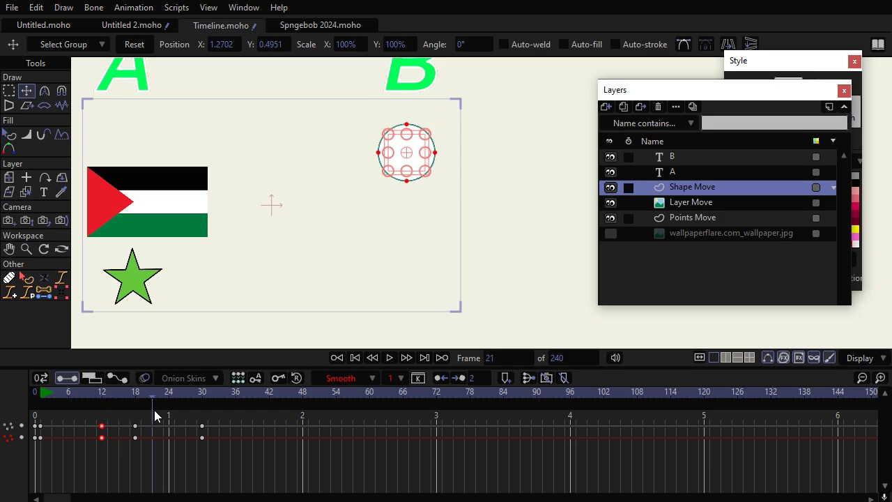
pyautogui.moveTo(106, 426); pyautogui.dragTo(134, 430)
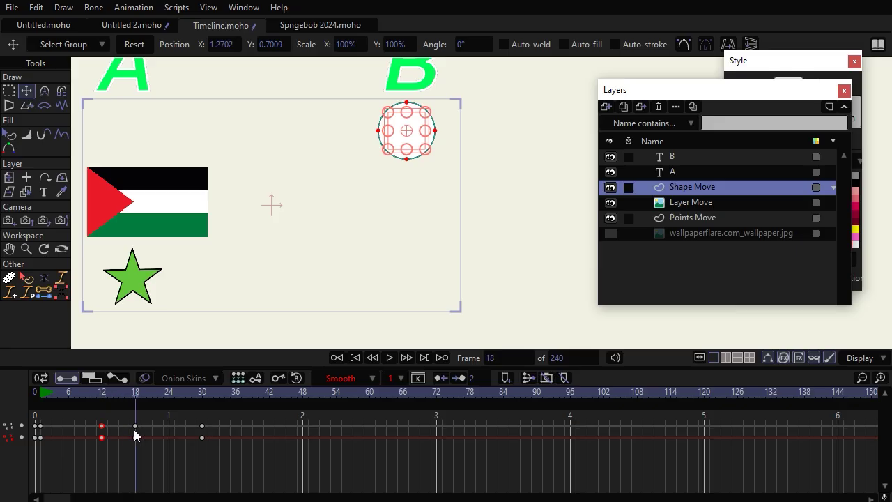
pyautogui.moveTo(146, 389); pyautogui.dragTo(166, 403)
pyautogui.press('space')
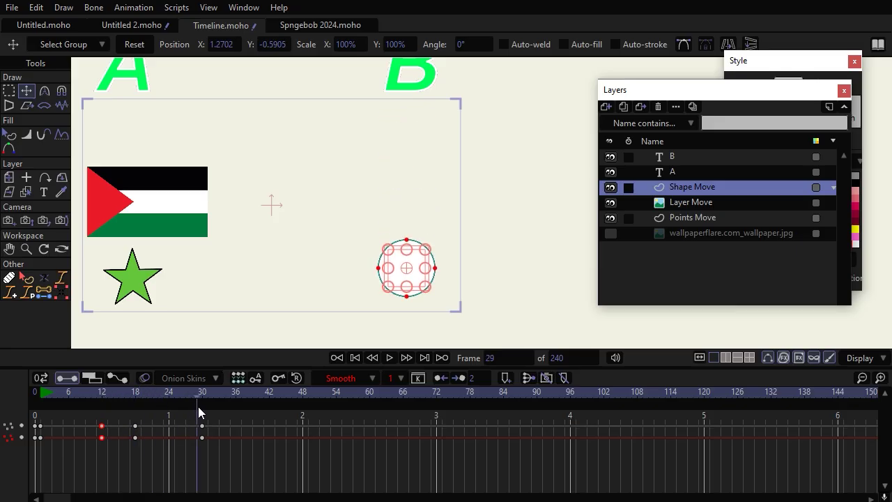
pyautogui.click(266, 446)
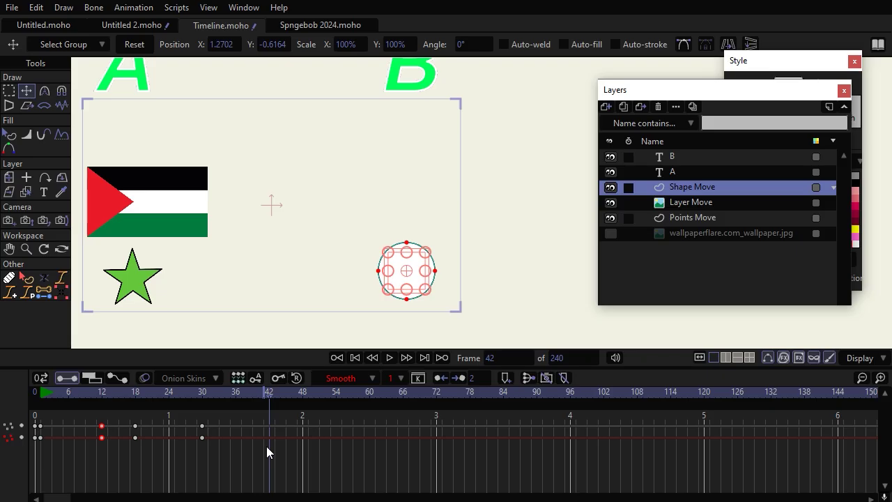
# Step: Select the Layer Move layer and set a layer position keyframe for the flag at frame 1 without moving it
pyautogui.press('0')
pyautogui.click(709, 203)
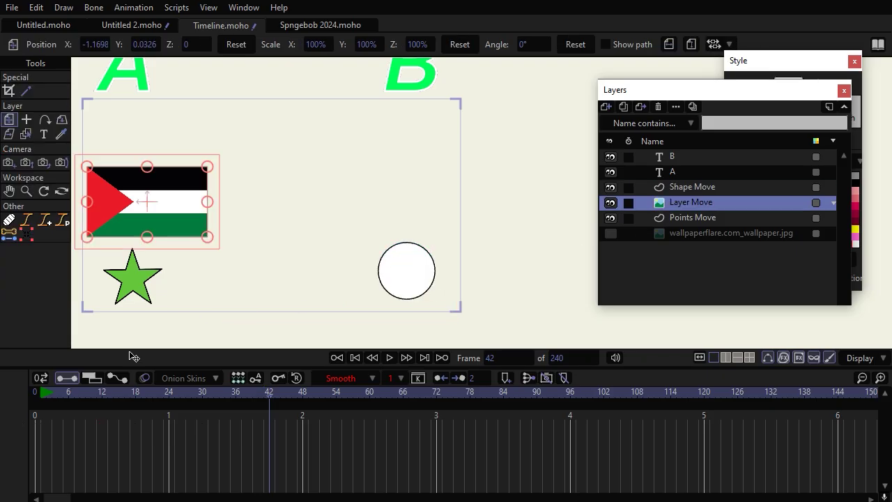
pyautogui.click(36, 393)
pyautogui.moveTo(198, 260); pyautogui.dragTo(269, 253)
pyautogui.scroll(3, 253, 169)
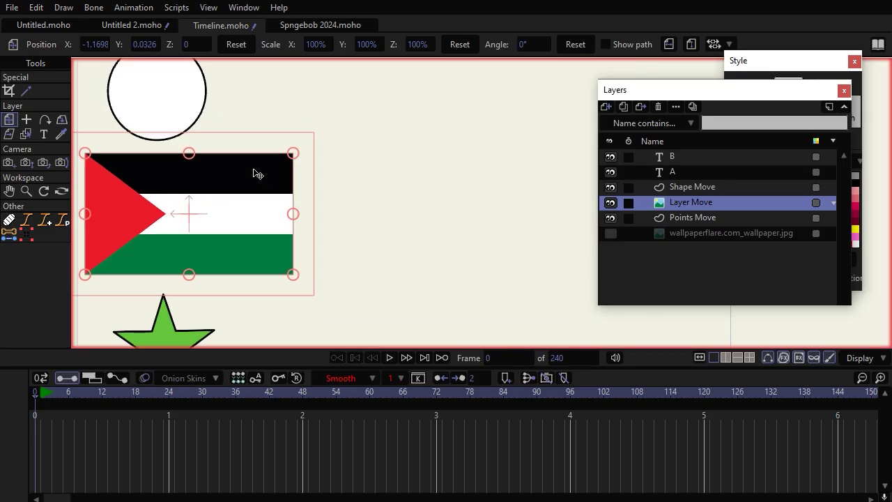
pyautogui.scroll(-1, 253, 169)
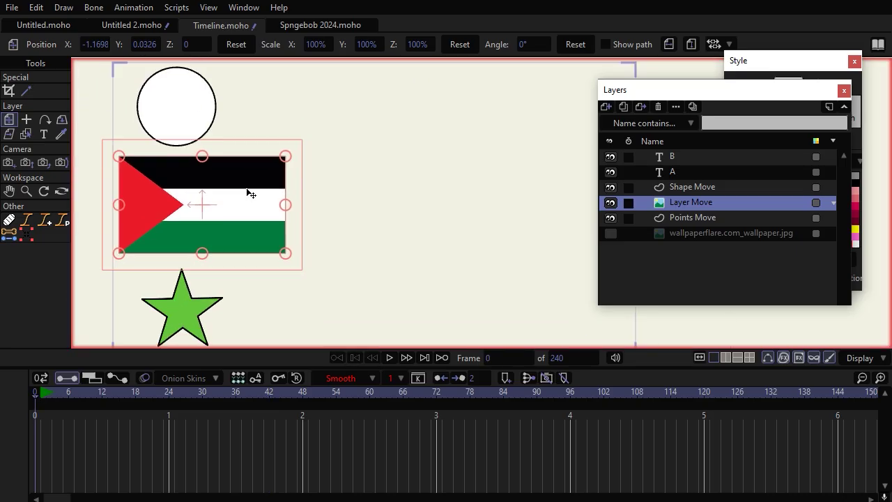
pyautogui.scroll(-4, 349, 191)
pyautogui.scroll(3, 349, 191)
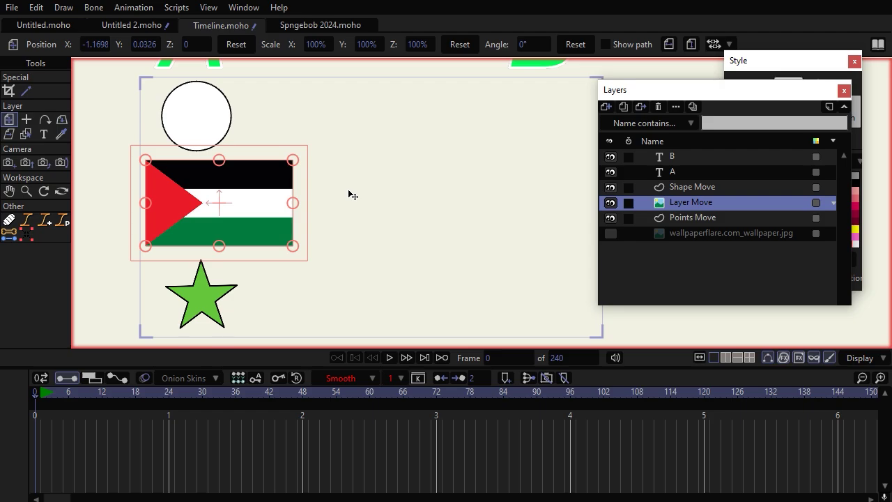
pyautogui.click(41, 393)
pyautogui.moveTo(192, 214); pyautogui.dragTo(186, 175)
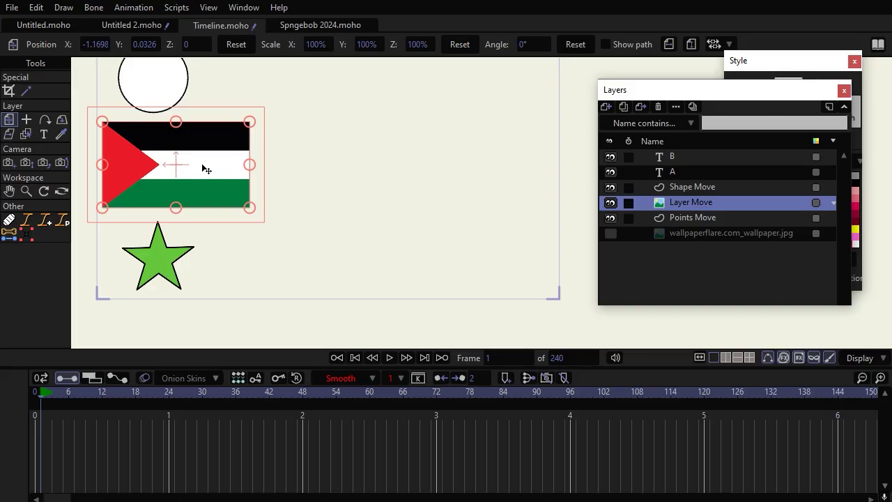
pyautogui.click(208, 169)
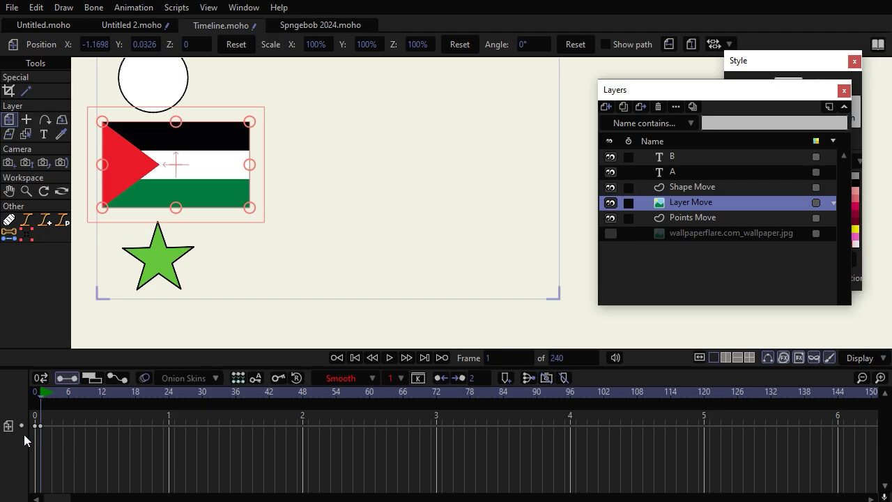
# Step: At frame 24, move the flag layer horizontally to an X position of about 0.277 and play its movement from frame 1
pyautogui.click(168, 395)
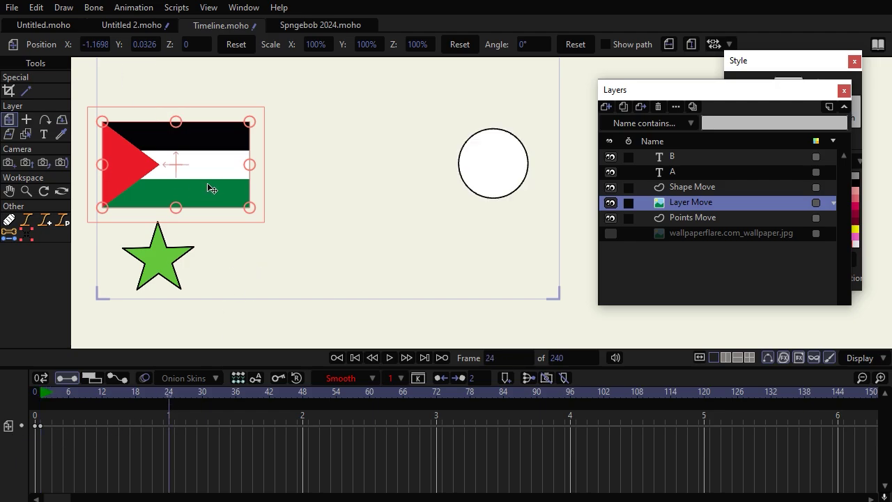
pyautogui.moveTo(208, 184); pyautogui.dragTo(397, 196)
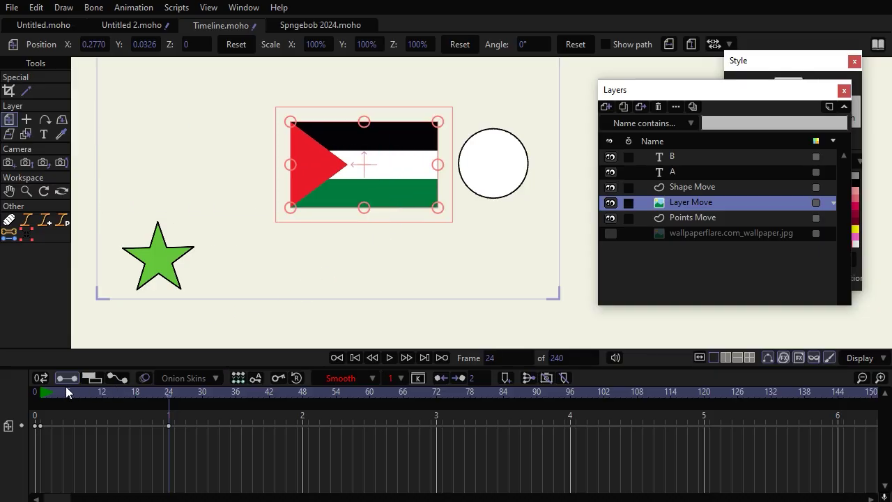
pyautogui.click(41, 390)
pyautogui.press('space')
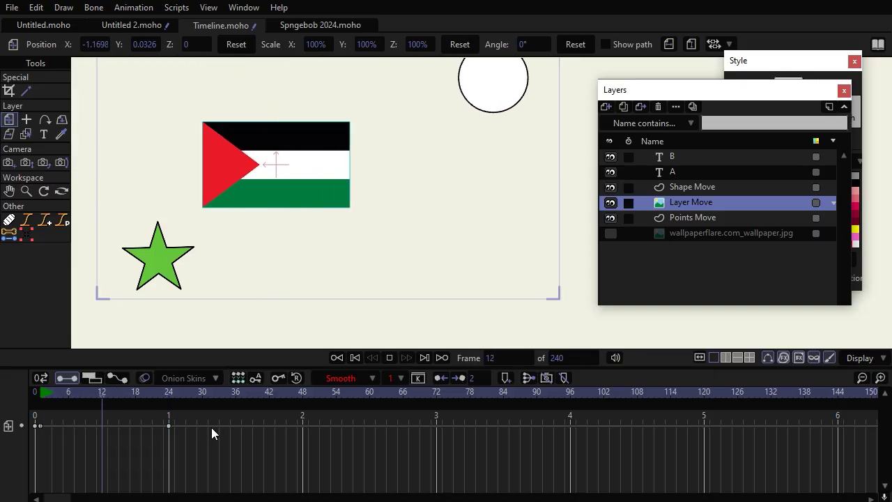
# Step: Add a layer rotation keyframe to the flag at frame 24, keeping its angle at 0°
pyautogui.click(169, 395)
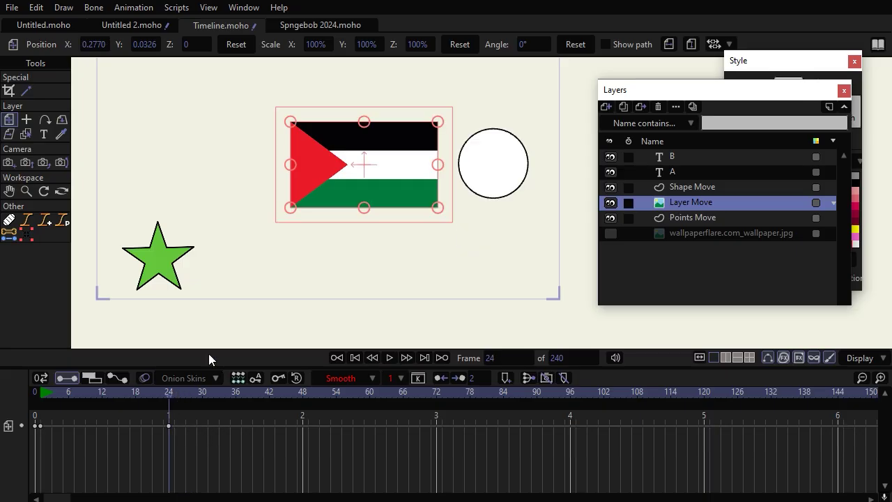
pyautogui.click(296, 393)
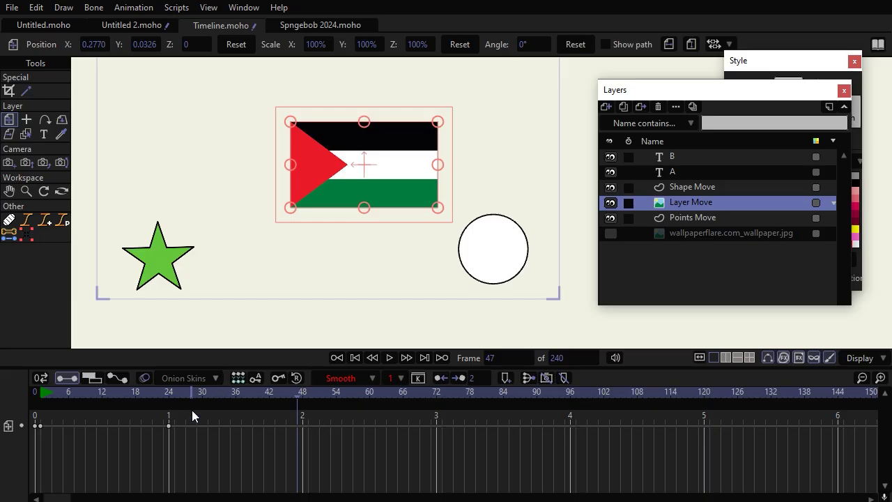
pyautogui.click(169, 395)
pyautogui.moveTo(323, 202); pyautogui.dragTo(295, 212)
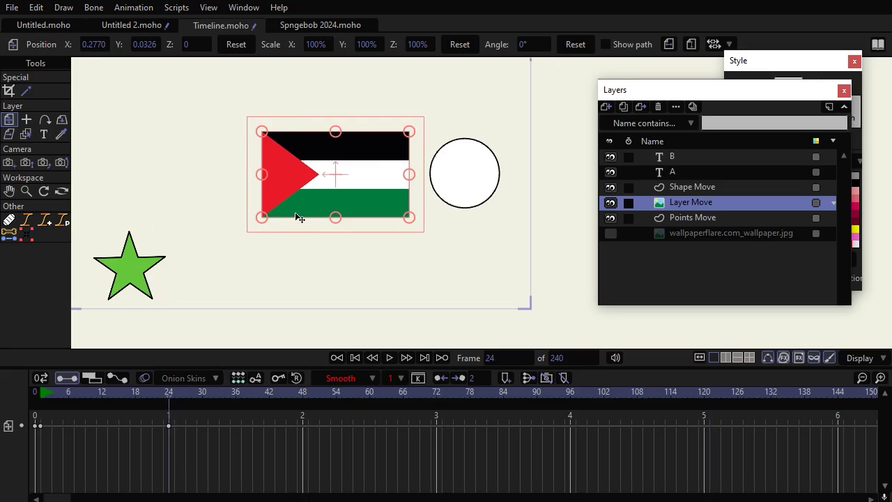
pyautogui.moveTo(341, 160); pyautogui.dragTo(335, 161)
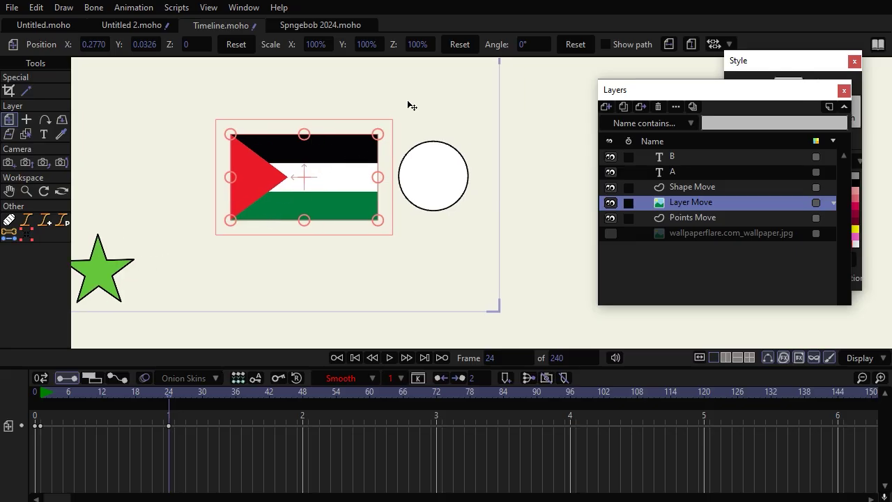
pyautogui.scroll(3, 380, 133)
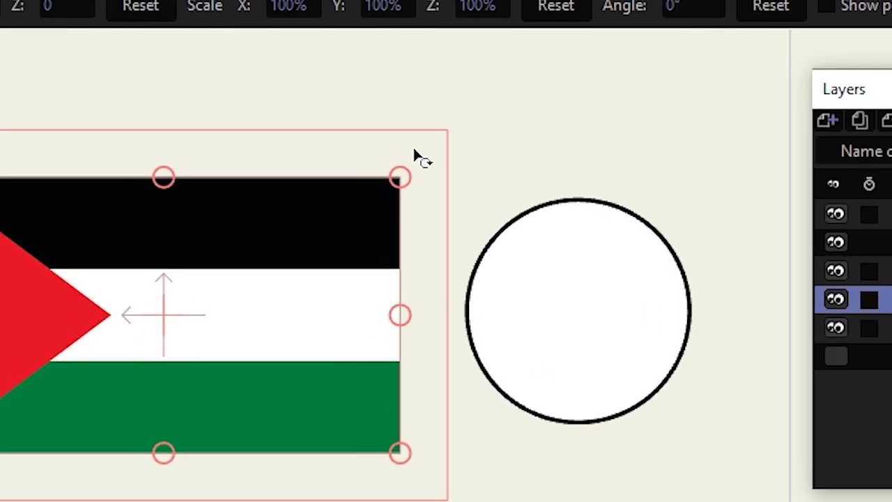
pyautogui.click(385, 127)
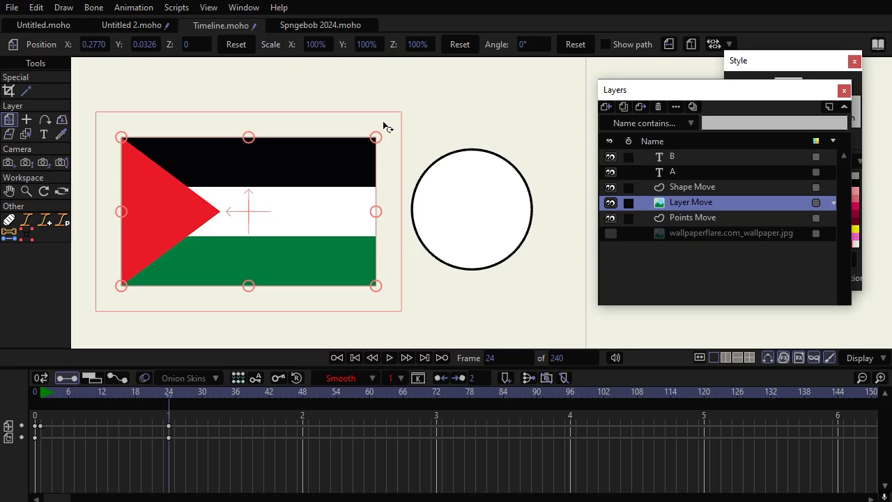
# Step: At frame 48, rotate the flag layer through almost two full turns to an angle of about -719.3°
pyautogui.click(303, 401)
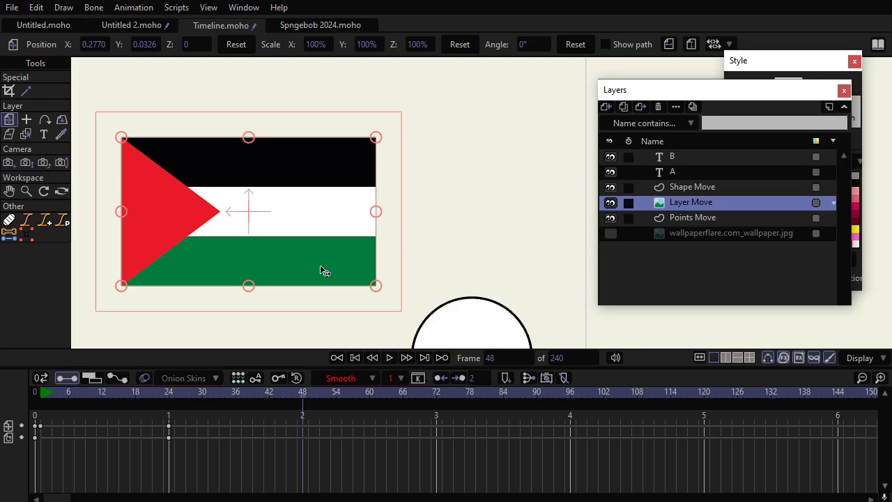
pyautogui.scroll(-3, 390, 158)
pyautogui.moveTo(433, 102); pyautogui.dragTo(328, 196)
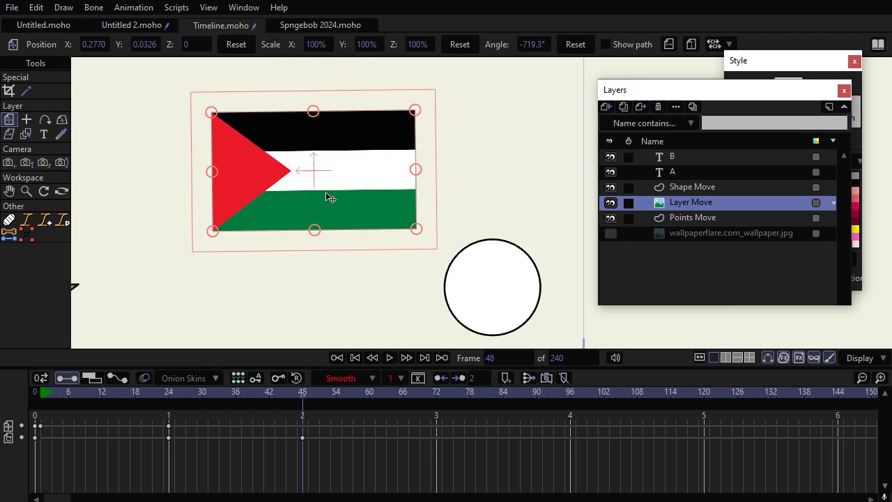
# Step: Play the flag's animation from frame 1 and again from frame 24 to check its movement and rotation
pyautogui.click(43, 393)
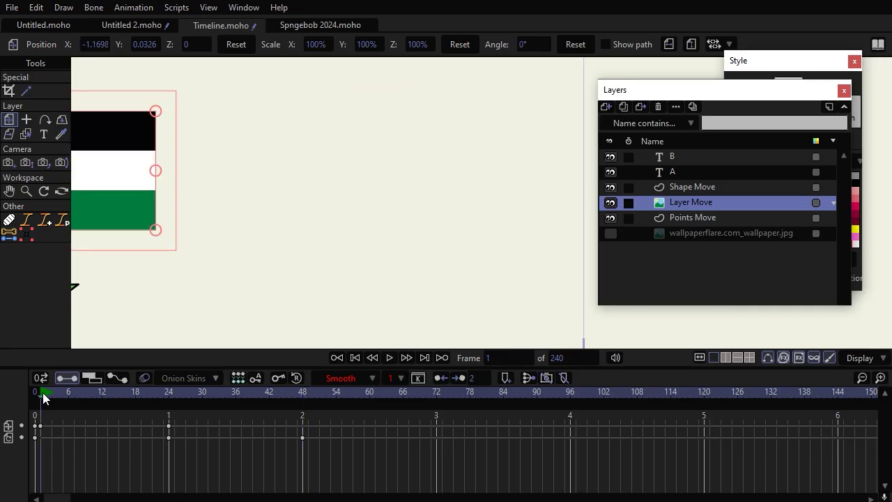
pyautogui.scroll(-1, 179, 227)
pyautogui.moveTo(179, 223); pyautogui.dragTo(248, 223)
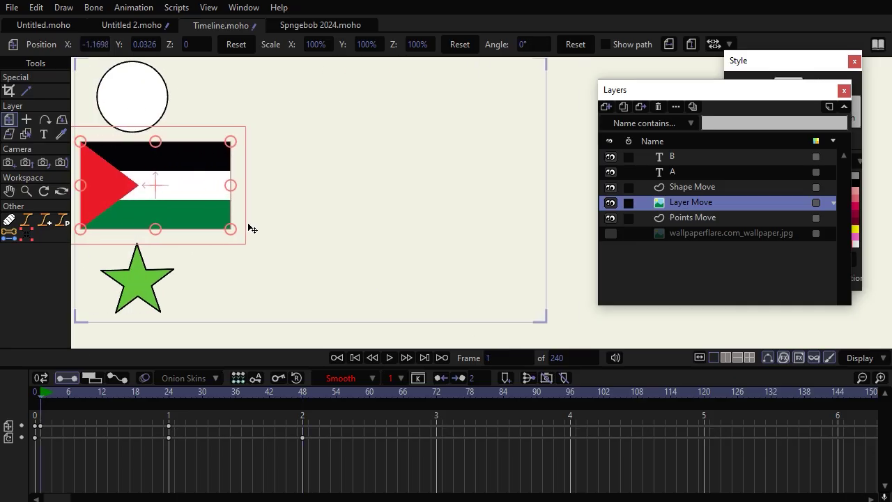
pyautogui.press('space')
pyautogui.press('space')
pyautogui.click(169, 395)
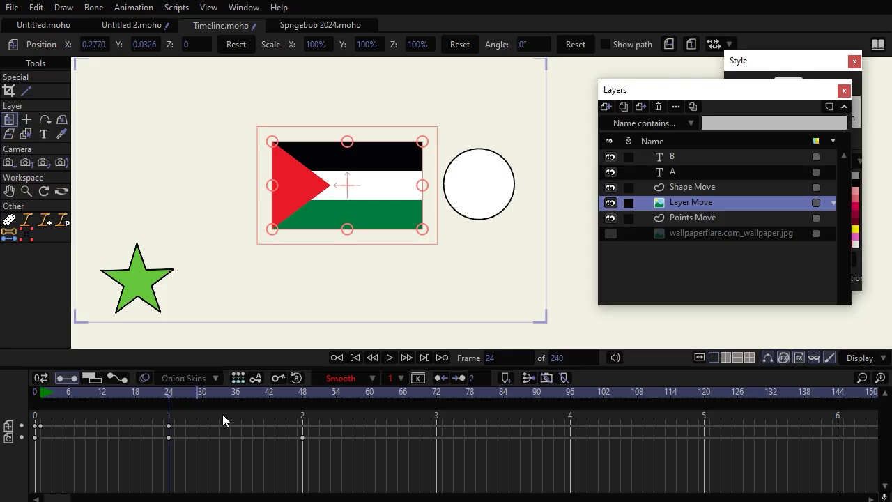
pyautogui.press('space')
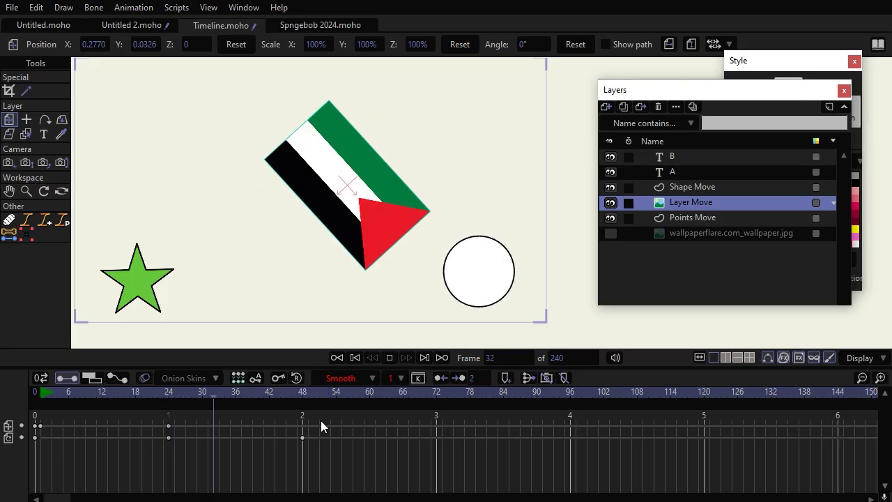
pyautogui.press('space')
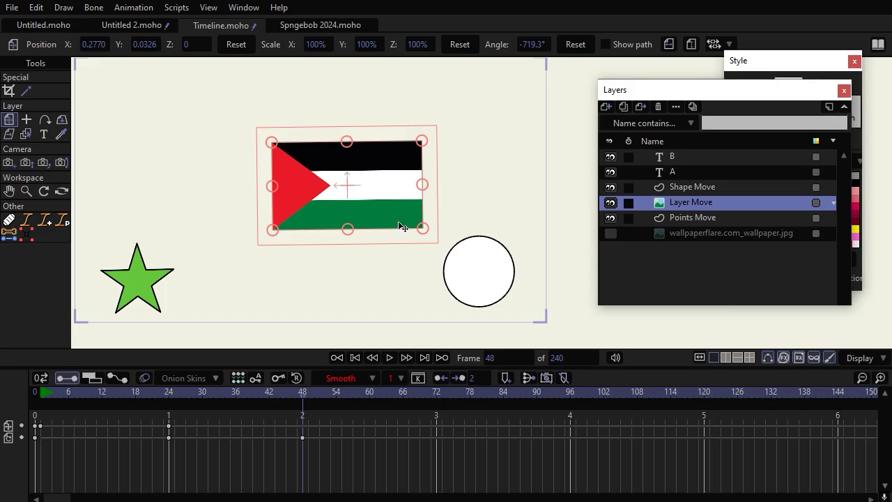
# Step: Add a layer scale keyframe to the flag at frame 48 with its scale at 100%
pyautogui.scroll(3, 408, 144)
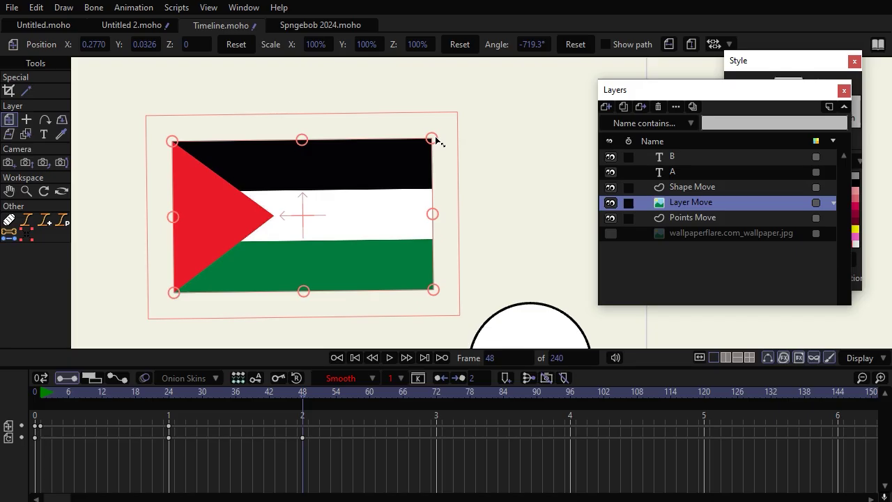
pyautogui.click(435, 139)
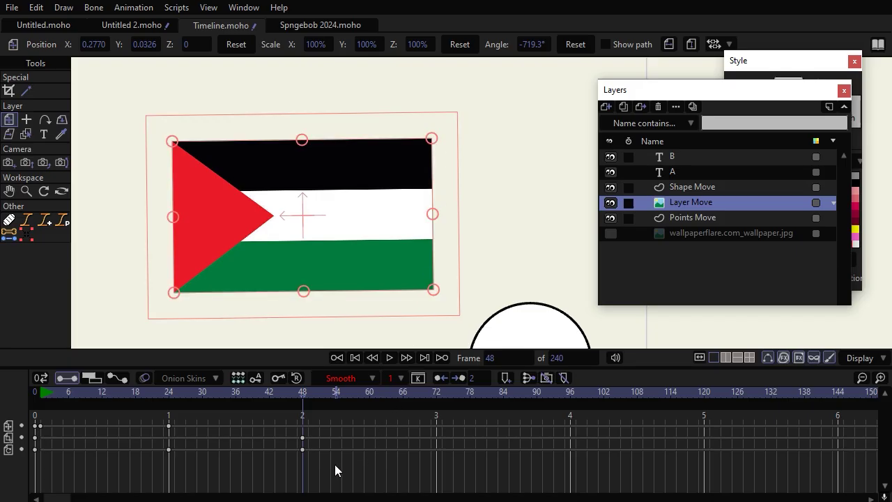
pyautogui.click(302, 450)
# Step: At frame 72, scale the flag layer up uniformly to about 183.3% and play the animation from frame 1
pyautogui.moveTo(308, 397); pyautogui.dragTo(437, 388)
pyautogui.scroll(-2, 462, 167)
pyautogui.moveTo(450, 147); pyautogui.dragTo(541, 121)
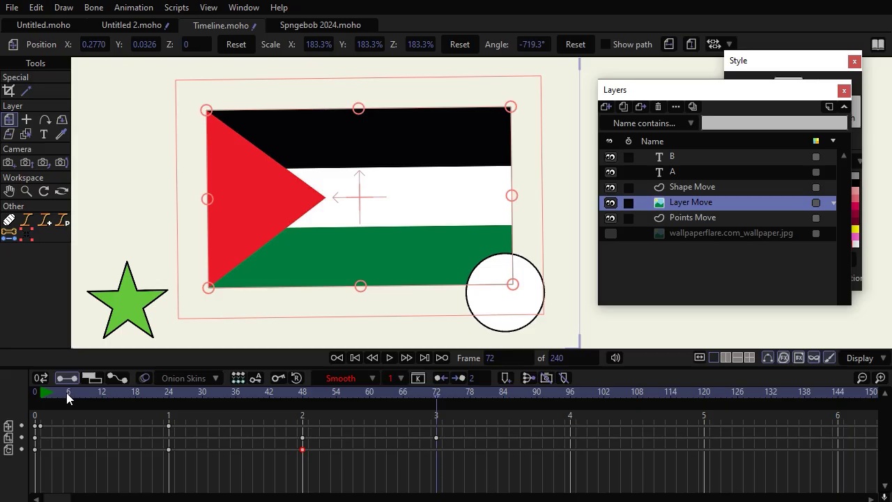
pyautogui.moveTo(67, 394); pyautogui.dragTo(41, 393)
pyautogui.press('space')
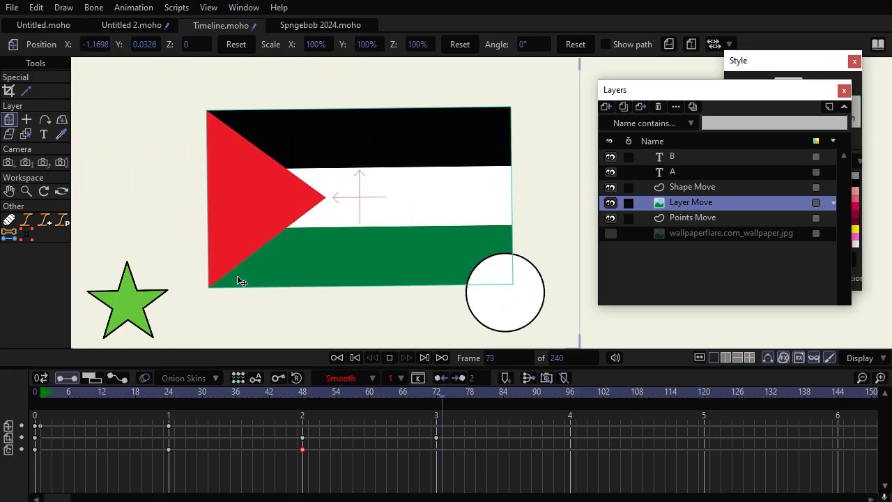
pyautogui.press('space')
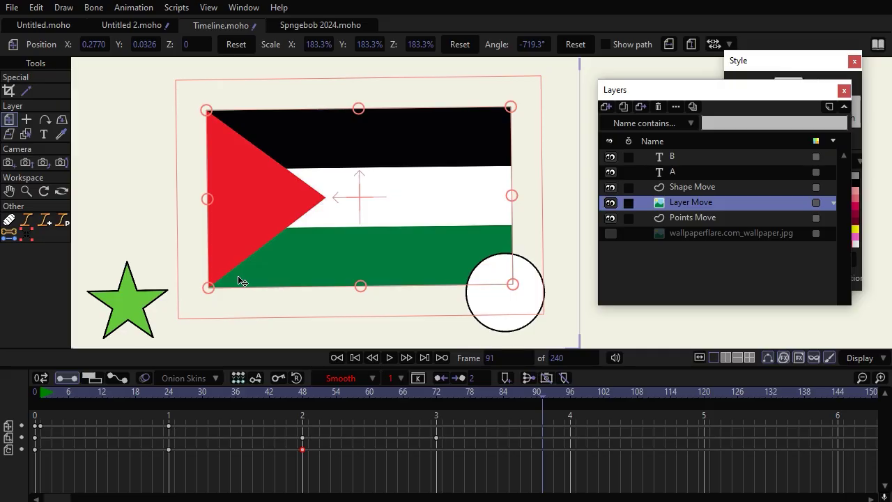
# Step: Select the Points Move layer and set a point motion keyframe for the whole star at frame 1 without moving it
pyautogui.click(28, 392)
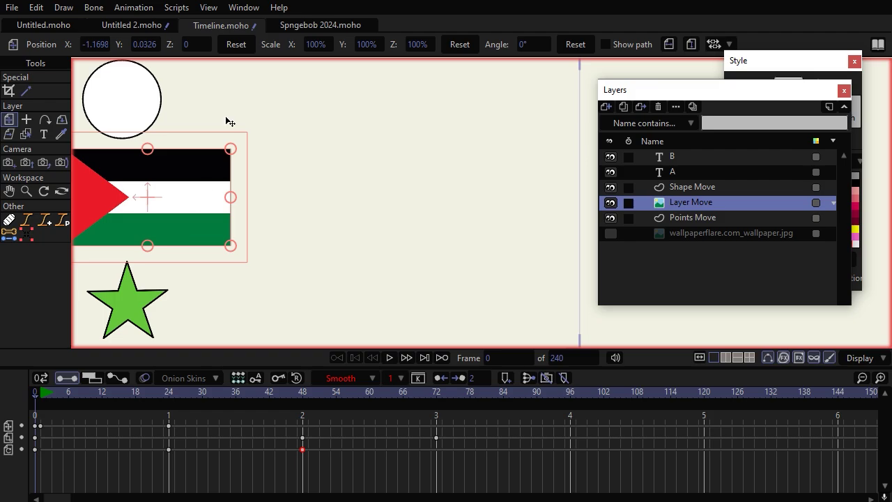
pyautogui.moveTo(226, 118); pyautogui.dragTo(255, 117)
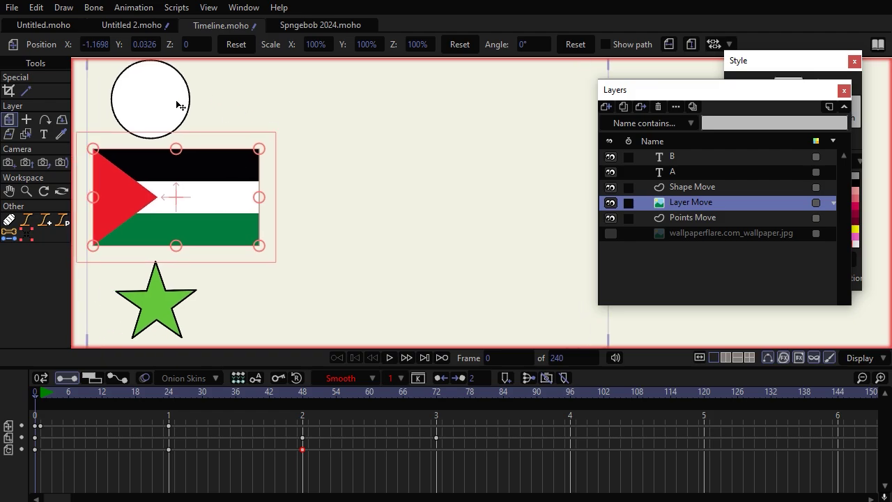
pyautogui.click(711, 216)
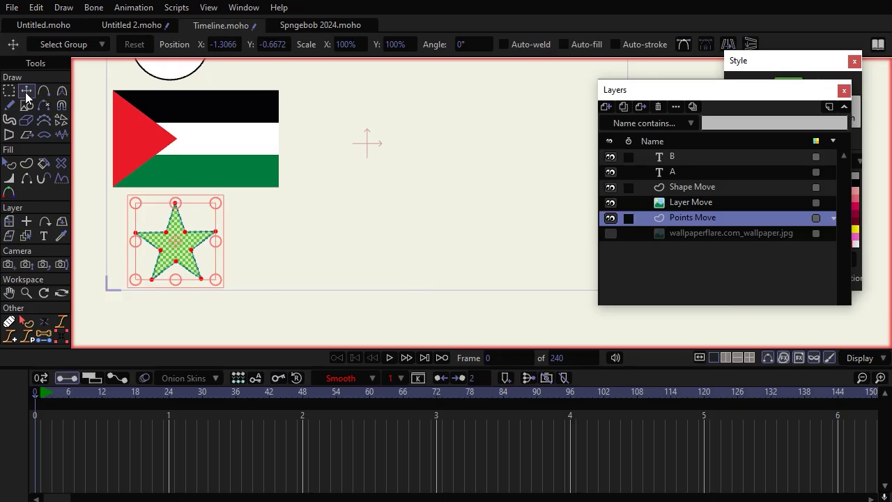
pyautogui.click(40, 393)
pyautogui.scroll(2, 189, 257)
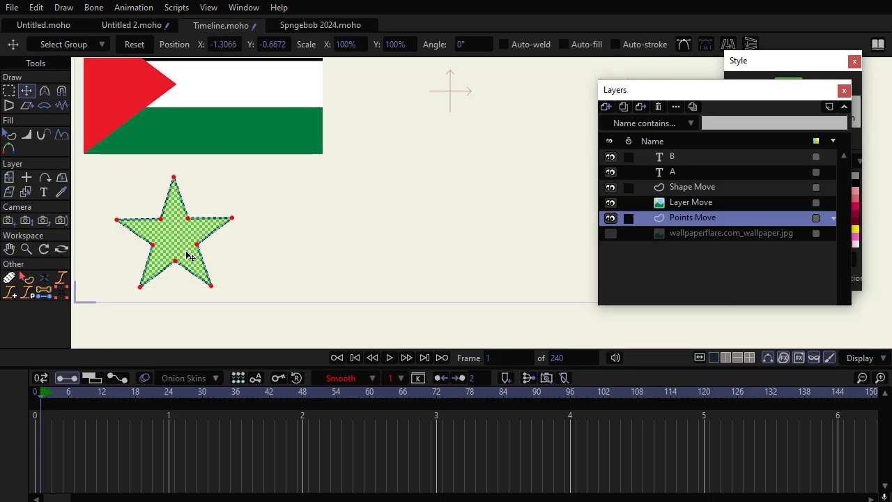
pyautogui.click(189, 256)
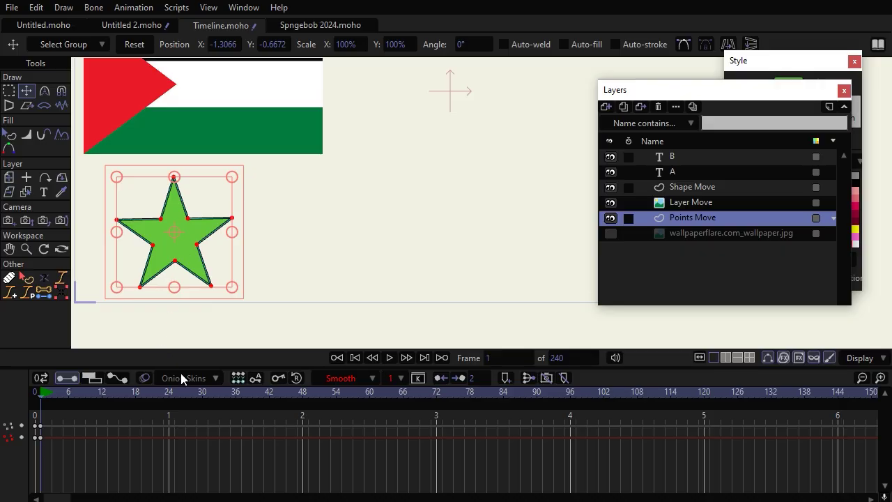
# Step: At frame 24, reshape the star by moving its right-hand points individually outward and downward with the Transform Points tool
pyautogui.click(170, 394)
pyautogui.click(10, 91)
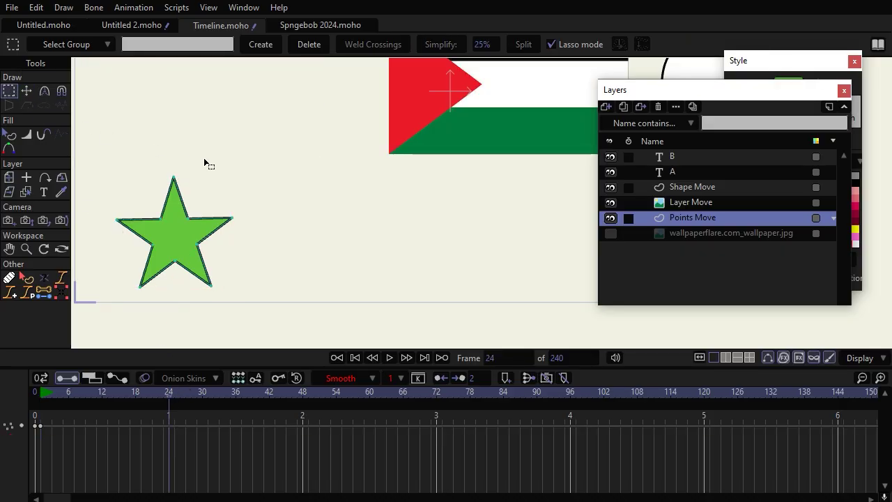
pyautogui.click(26, 91)
pyautogui.moveTo(230, 219); pyautogui.dragTo(369, 258)
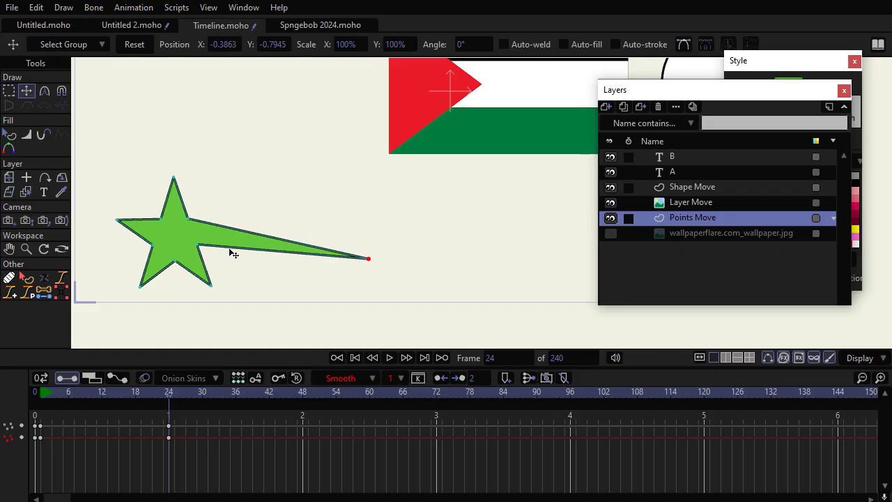
pyautogui.moveTo(198, 244); pyautogui.dragTo(391, 312)
pyautogui.moveTo(224, 296)
pyautogui.mouseDown()
pyautogui.moveTo(337, 345)
pyautogui.moveTo(302, 264)
pyautogui.moveTo(227, 302)
pyautogui.mouseUp()
pyautogui.moveTo(175, 132); pyautogui.dragTo(222, 200)
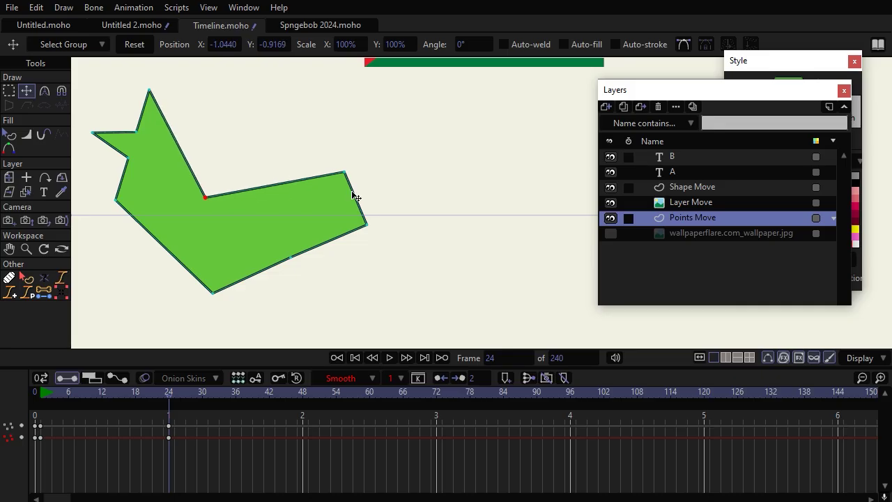
pyautogui.moveTo(348, 188); pyautogui.dragTo(272, 221)
pyautogui.moveTo(362, 225); pyautogui.dragTo(333, 228)
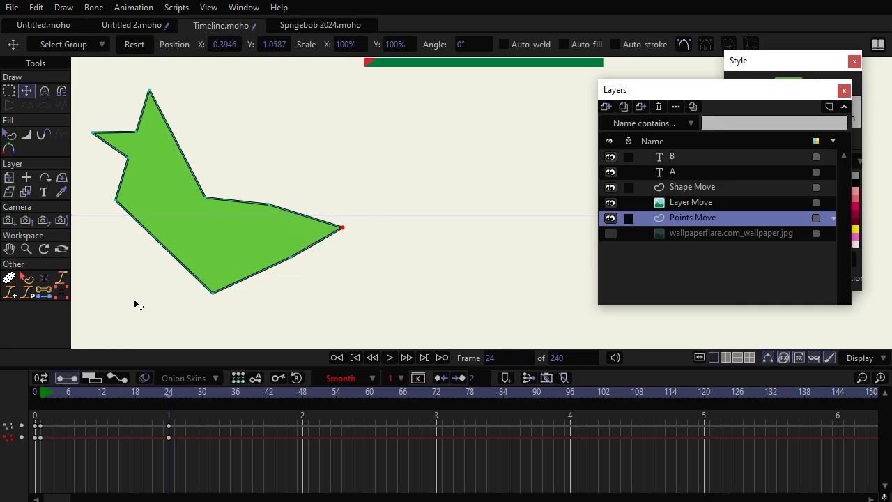
# Step: Play the timeline from frame 1 to check how the star's points morph up to frame 24
pyautogui.click(45, 391)
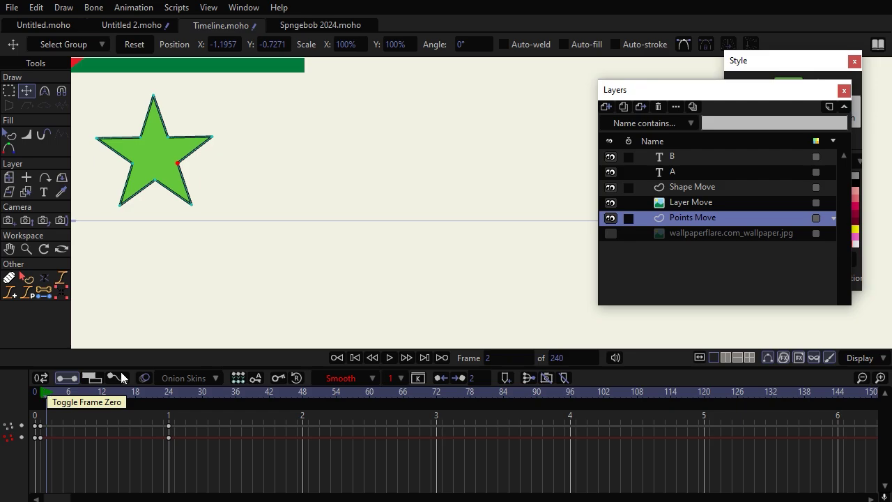
pyautogui.press('space')
pyautogui.press('space')
pyautogui.click(35, 394)
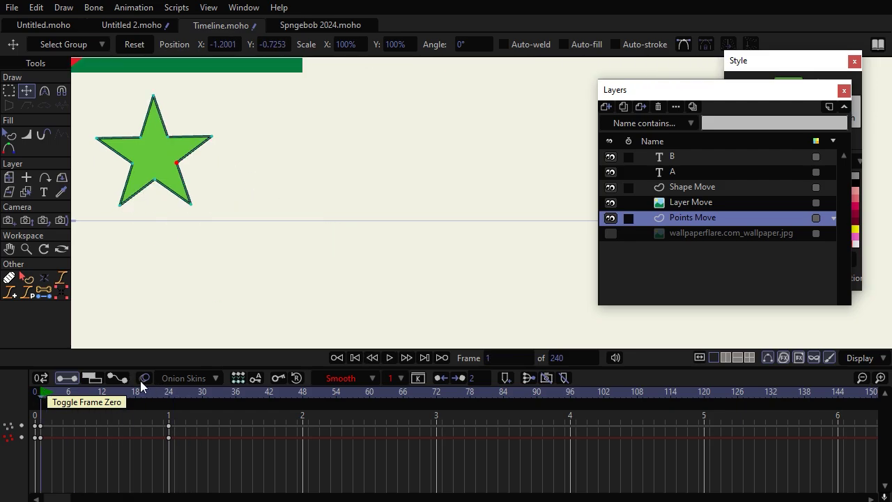
pyautogui.press('space')
pyautogui.press('space')
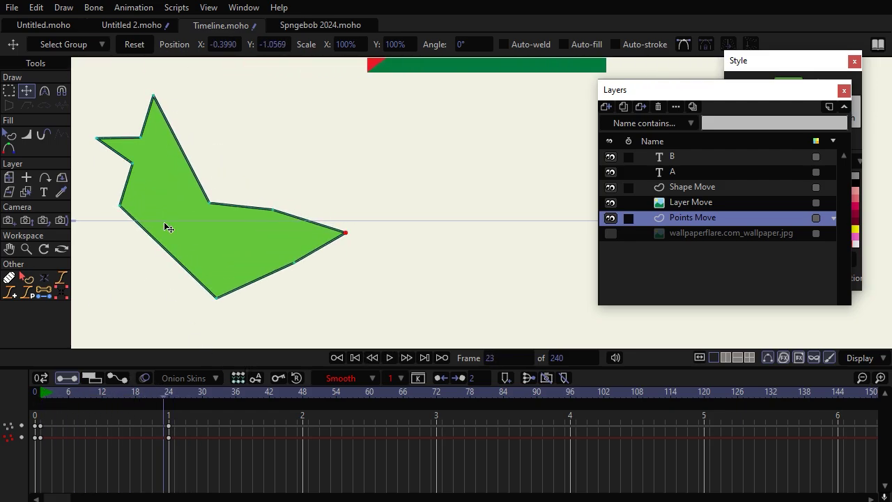
pyautogui.click(41, 393)
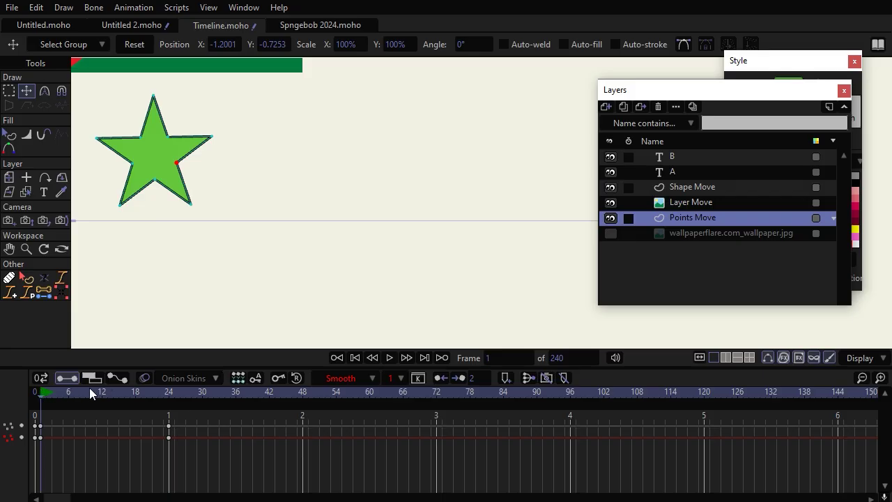
pyautogui.press('space')
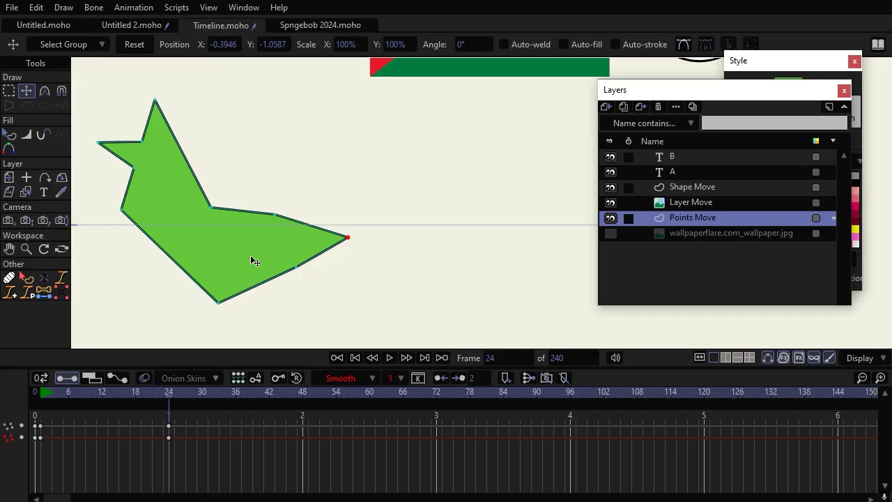
# Step: Select the star shape at frame 24 and set a fill color keyframe with the green 65C73B
pyautogui.click(9, 134)
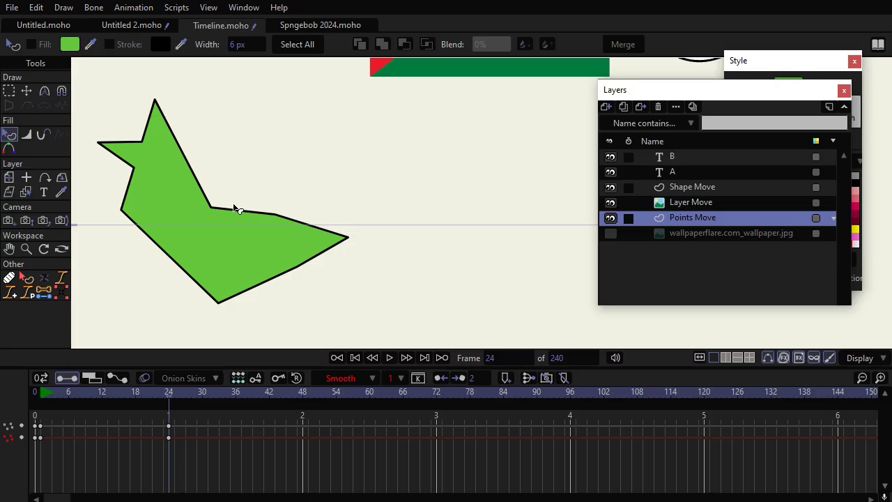
pyautogui.click(175, 203)
pyautogui.click(70, 44)
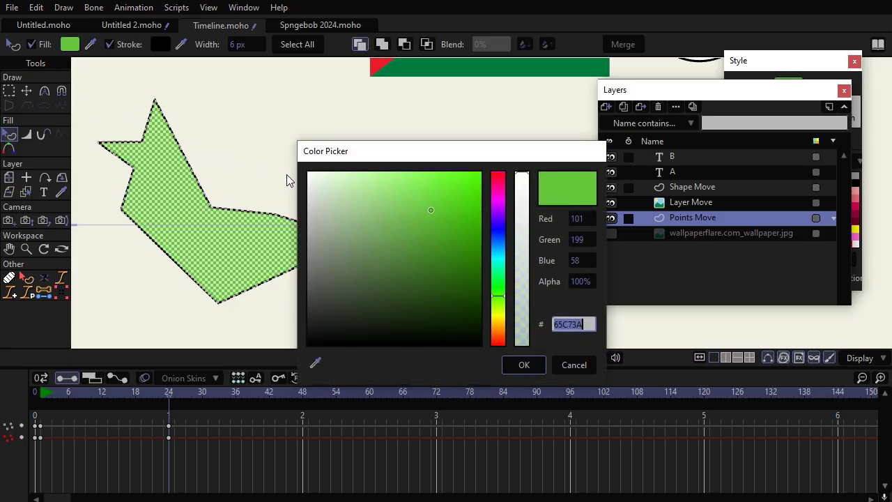
pyautogui.click(430, 211)
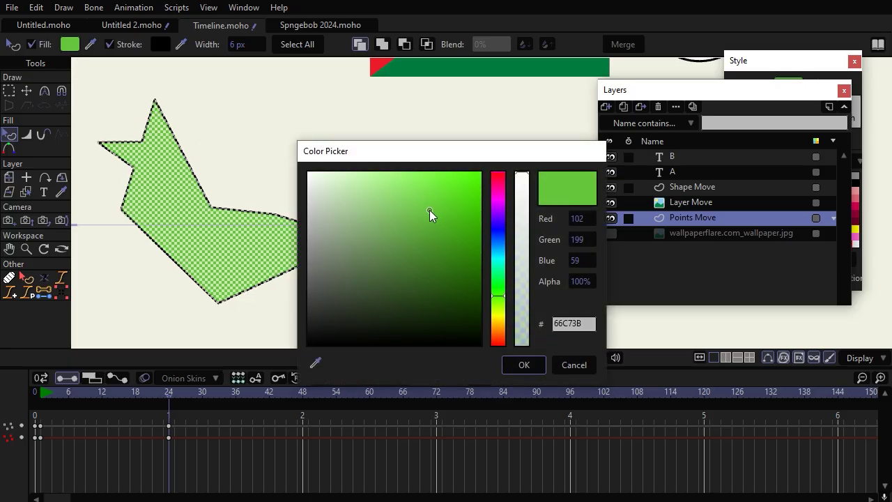
pyautogui.click(524, 365)
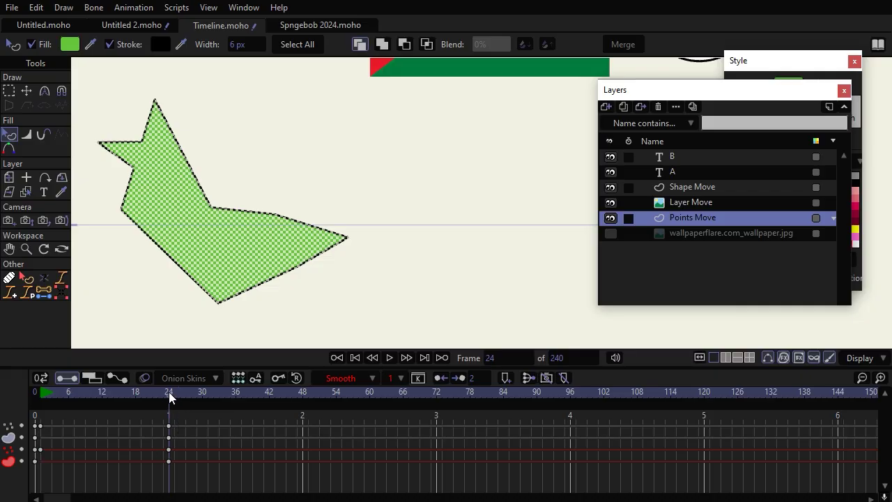
# Step: At frame 72, set the star shape's fill to yellow FFE400 and return to frame 1
pyautogui.moveTo(169, 396); pyautogui.dragTo(437, 392)
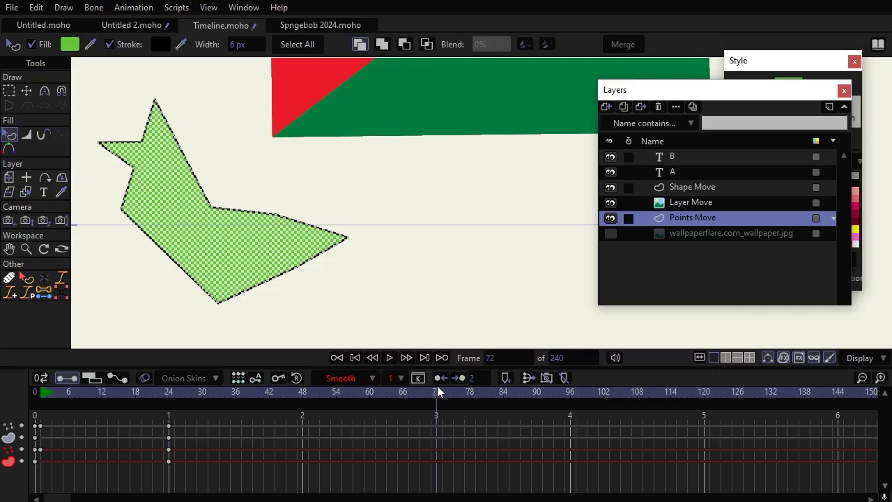
pyautogui.click(69, 44)
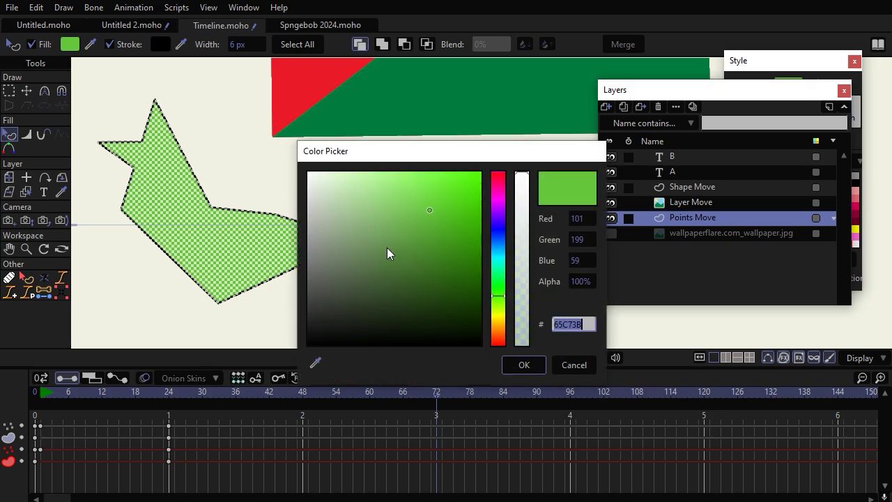
pyautogui.moveTo(505, 292); pyautogui.dragTo(502, 319)
pyautogui.click(477, 245)
pyautogui.moveTo(479, 237); pyautogui.dragTo(518, 144)
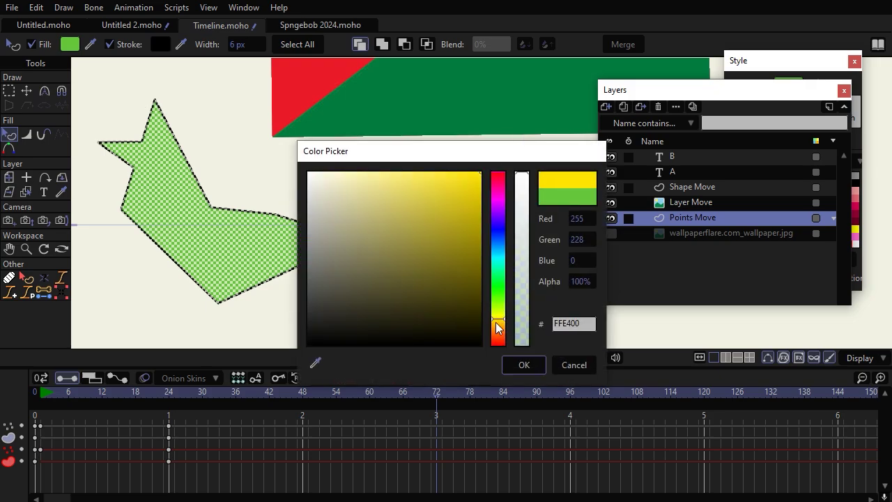
pyautogui.click(516, 364)
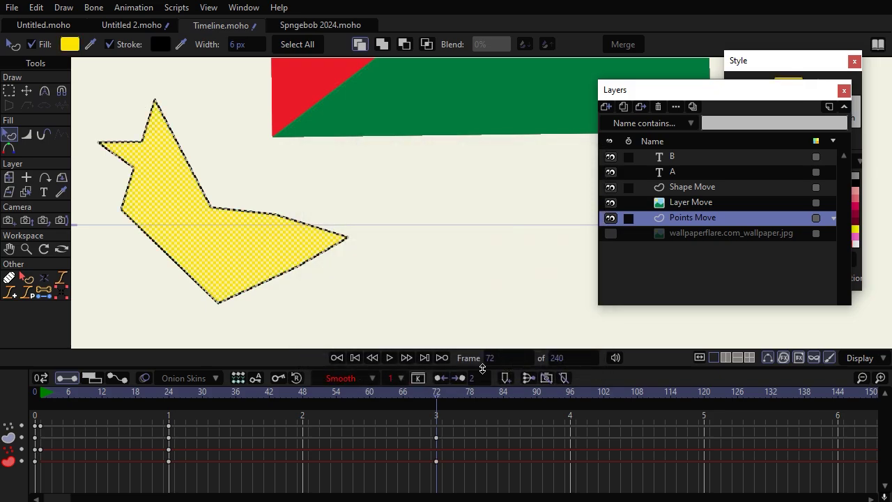
pyautogui.click(40, 390)
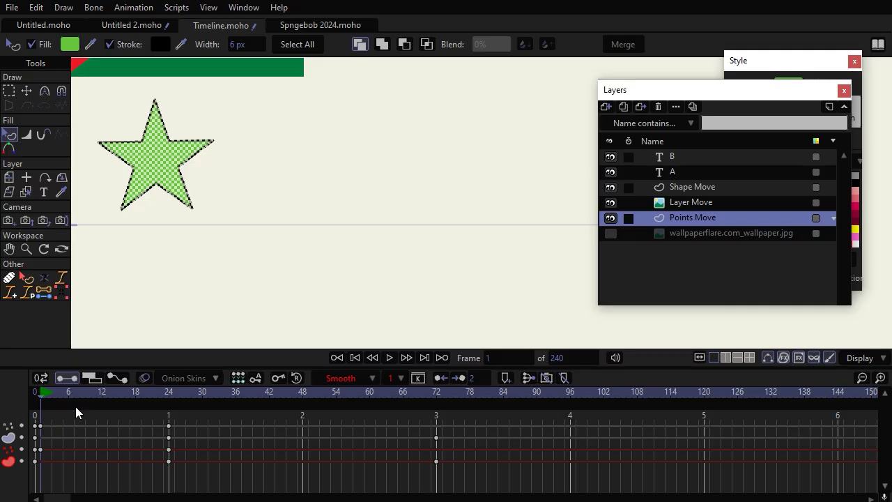
# Step: Play the timeline from the start and from frame 24 to review the star's fill changing from green to yellow
pyautogui.press('space')
pyautogui.press('space')
pyautogui.click(170, 392)
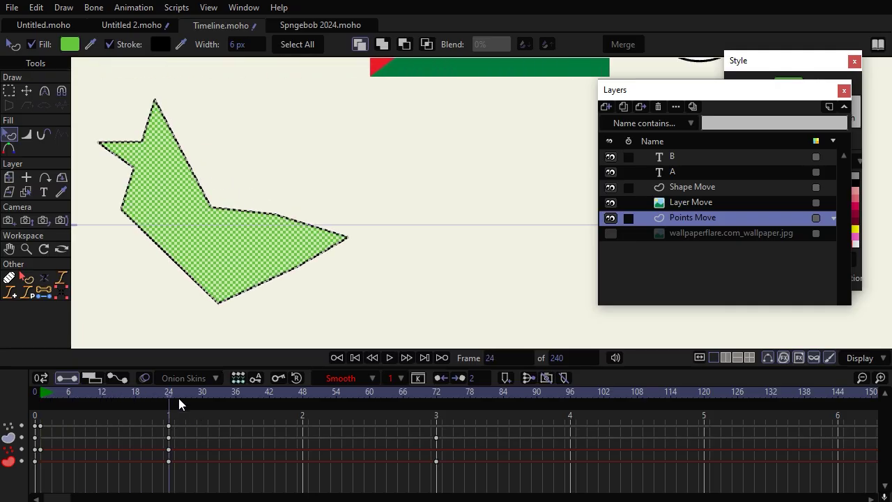
pyautogui.press('space')
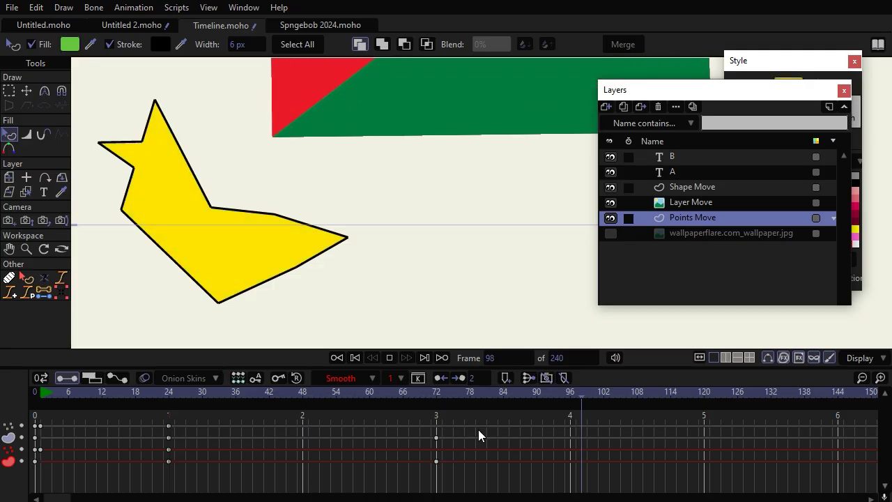
pyautogui.press('space')
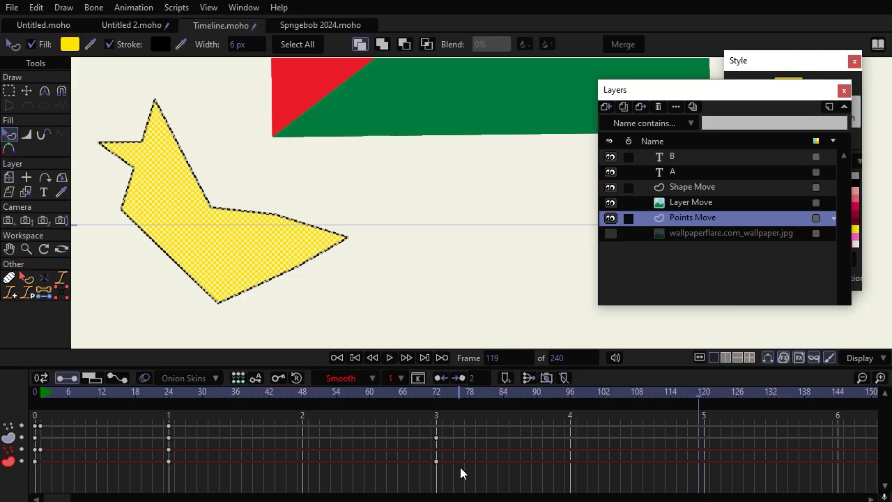
# Step: Move the star's fill keyframes from frame 72 to frame 48 and play from frame 1 to check the faster color change
pyautogui.moveTo(458, 472); pyautogui.dragTo(304, 453)
pyautogui.moveTo(157, 404); pyautogui.dragTo(40, 410)
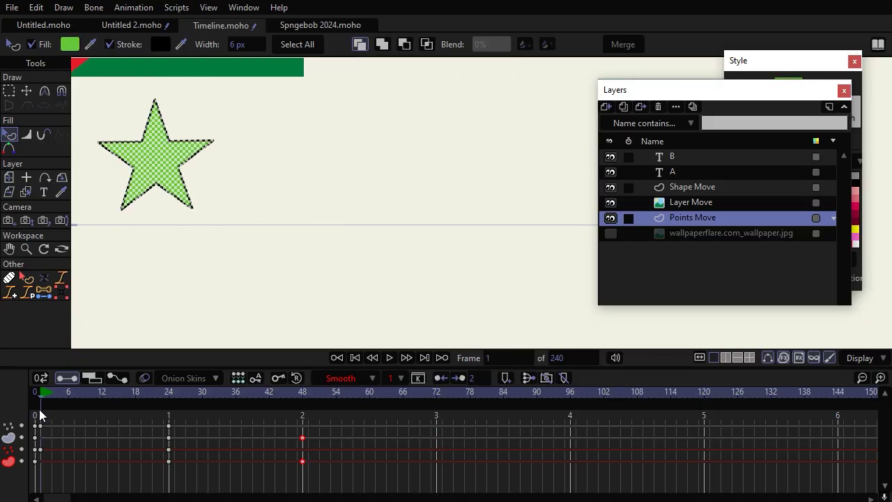
pyautogui.press('space')
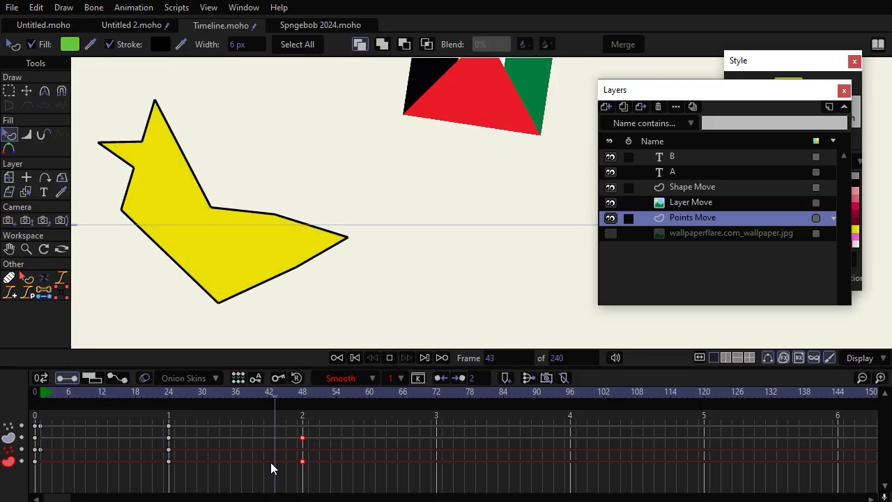
pyautogui.press('space')
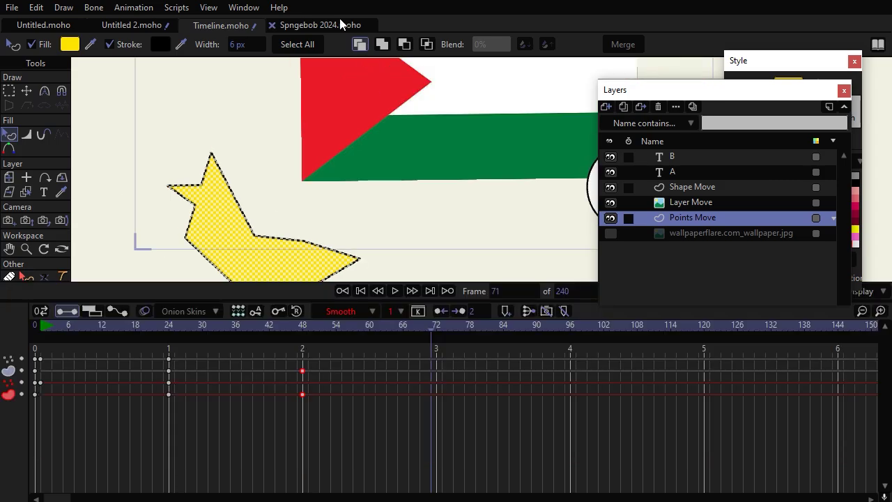
# Step: Switch to the Spngebob 2024.moho document and play its animation up to about frame 58
pyautogui.click(334, 25)
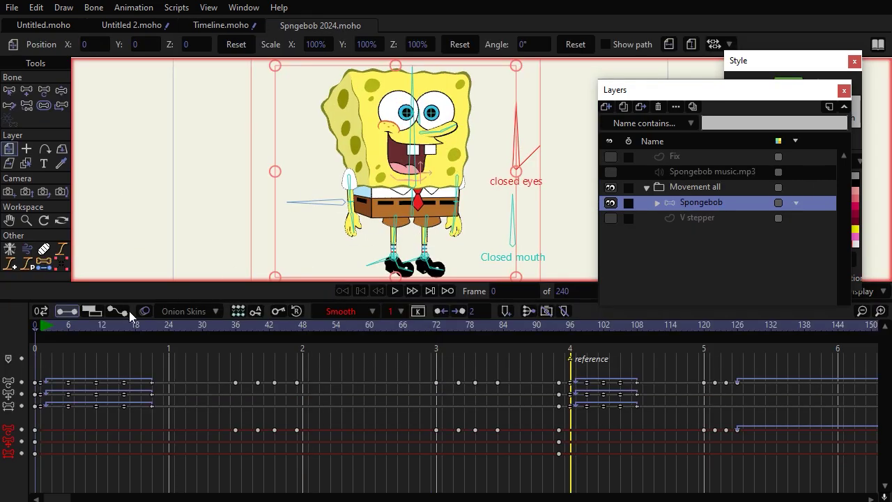
pyautogui.press('space')
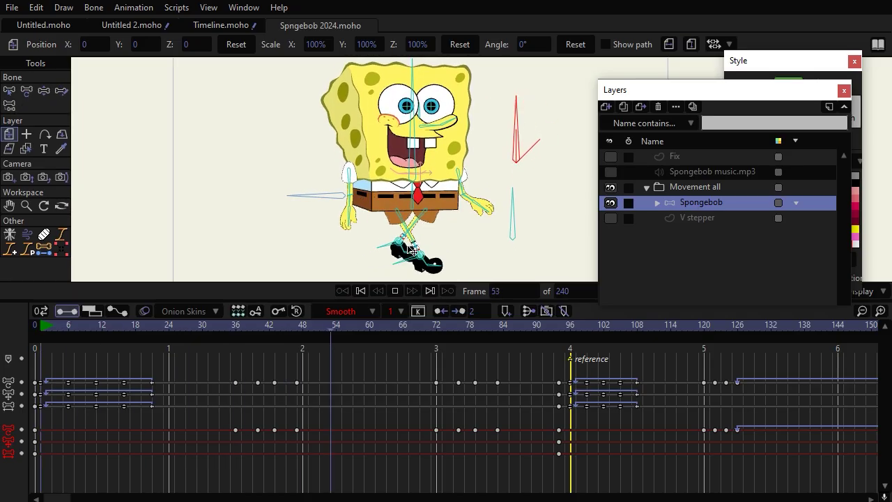
pyautogui.press('space')
# Step: At frame 58, pose the Spongebob layer's left-hand arm by rotating its upper arm and forearm bones with Transform Bone
pyautogui.click(27, 90)
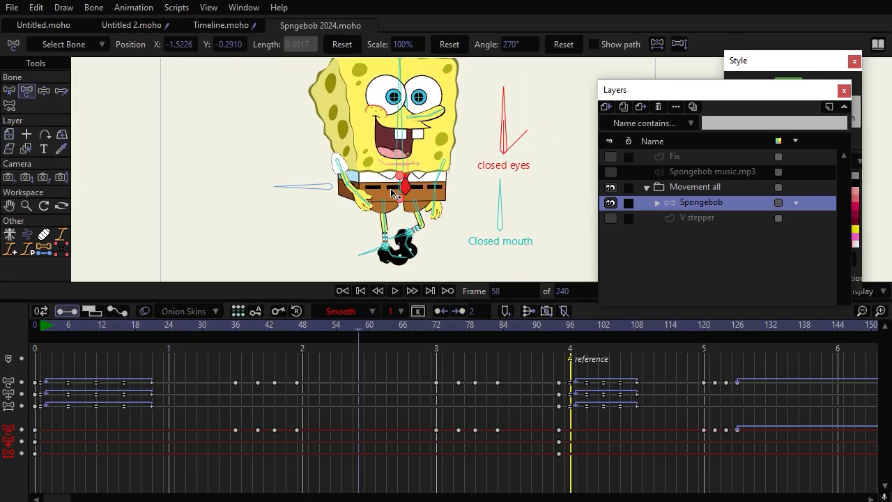
pyautogui.scroll(2, 392, 192)
pyautogui.moveTo(336, 153); pyautogui.dragTo(303, 181)
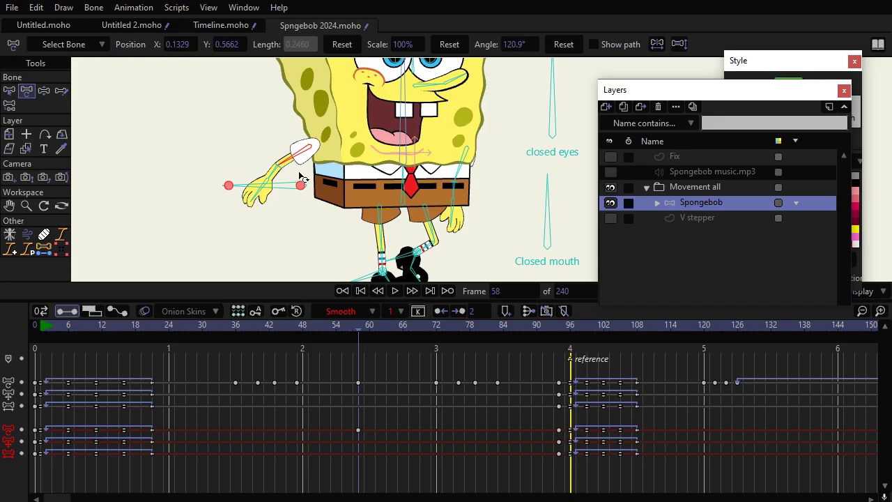
pyautogui.scroll(2, 301, 178)
pyautogui.moveTo(284, 145); pyautogui.dragTo(374, 197)
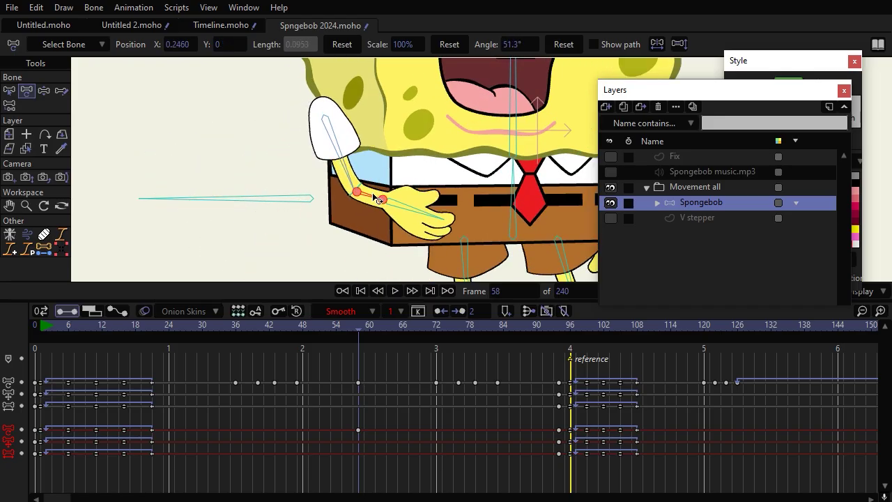
# Step: Try adjusting the small elbow bone of the posed arm at frame 58 and undo its last move
pyautogui.scroll(2, 377, 199)
pyautogui.click(333, 194)
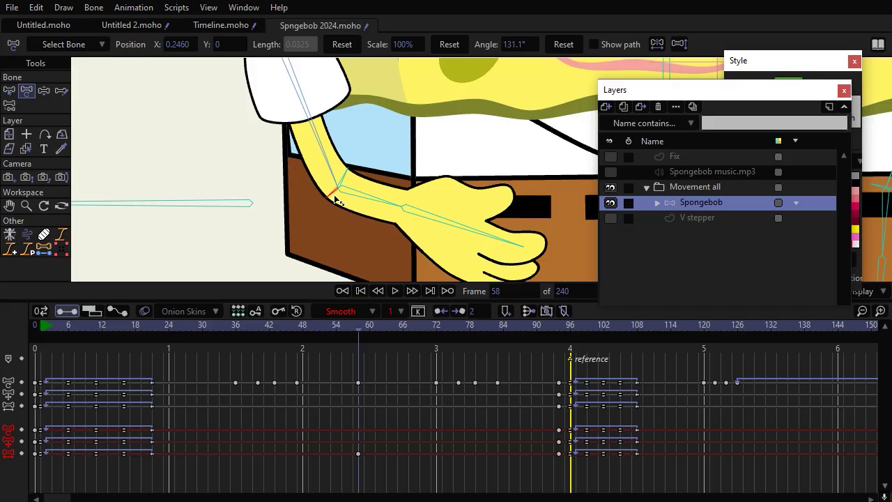
pyautogui.moveTo(336, 189); pyautogui.dragTo(339, 194)
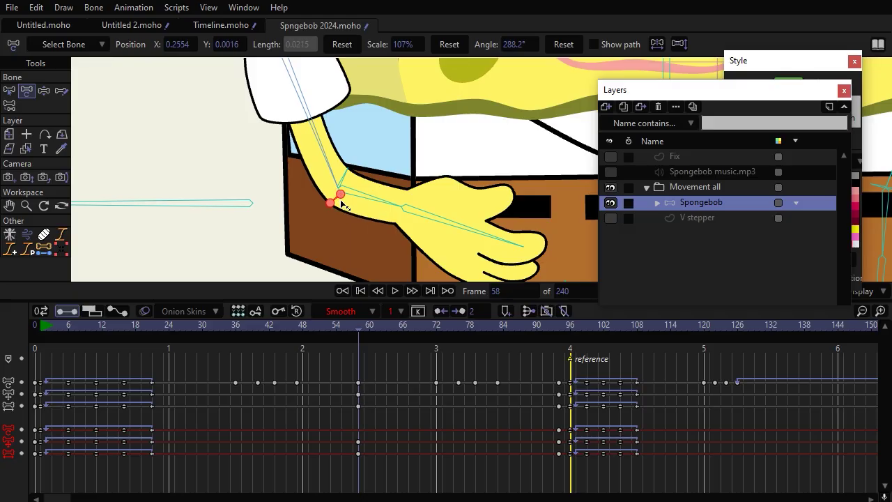
pyautogui.hotkey('ctrl', 'z')
# Step: Delete all of the Spongebob layer's bone keyframes from frame 58 onward
pyautogui.scroll(-3, 357, 197)
pyautogui.scroll(-6, 794, 445)
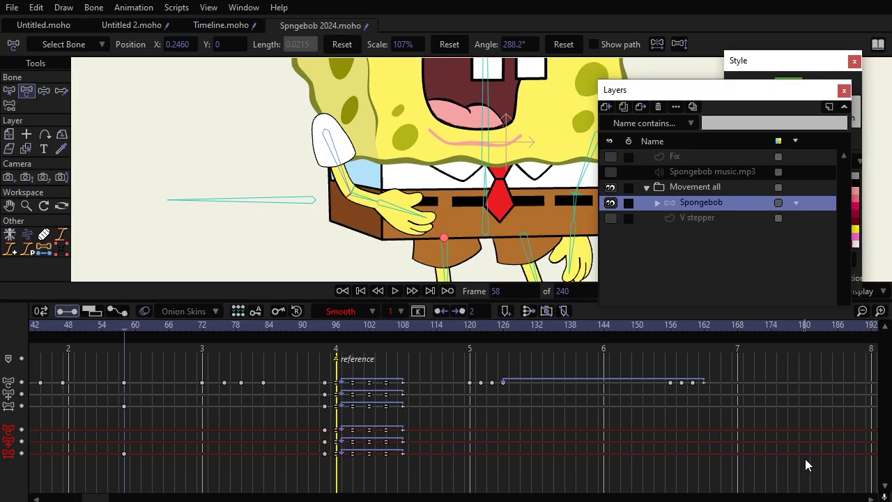
pyautogui.moveTo(789, 472); pyautogui.dragTo(118, 366)
pyautogui.press('Delete')
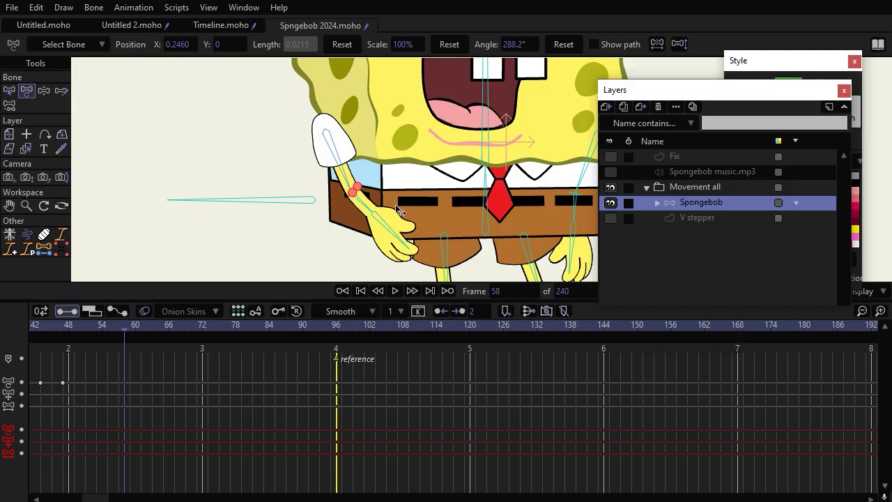
# Step: At frame 60, select the Closed mouth bone and set its angle, scale and position keyframes with its pose unchanged
pyautogui.scroll(-4, 397, 210)
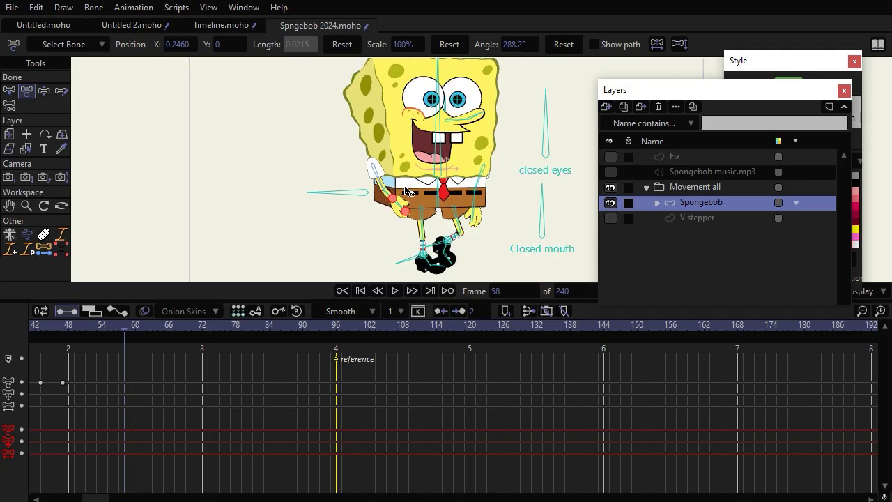
pyautogui.click(135, 326)
pyautogui.click(494, 218)
pyautogui.scroll(3, 488, 209)
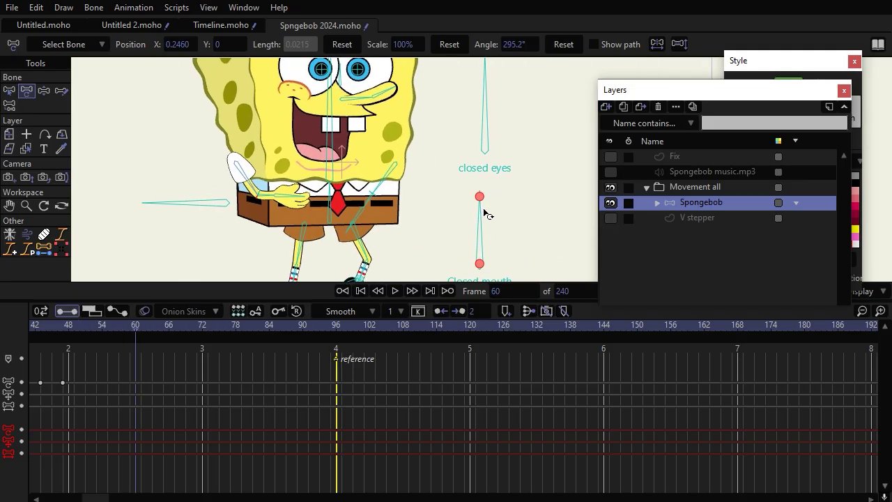
pyautogui.moveTo(487, 216); pyautogui.dragTo(430, 201)
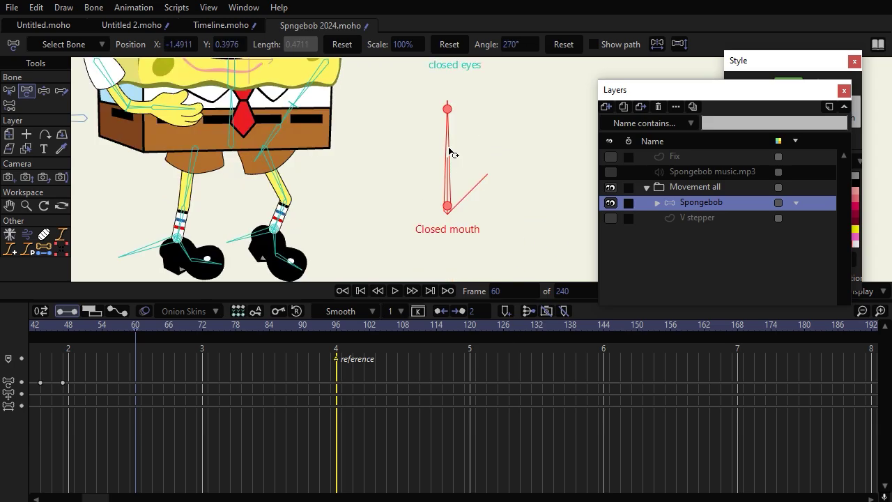
pyautogui.click(449, 148)
pyautogui.click(448, 110)
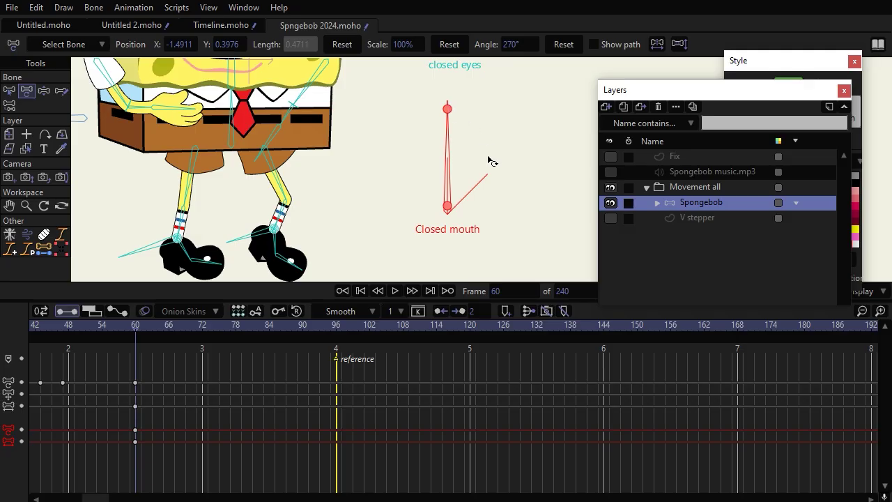
pyautogui.click(449, 207)
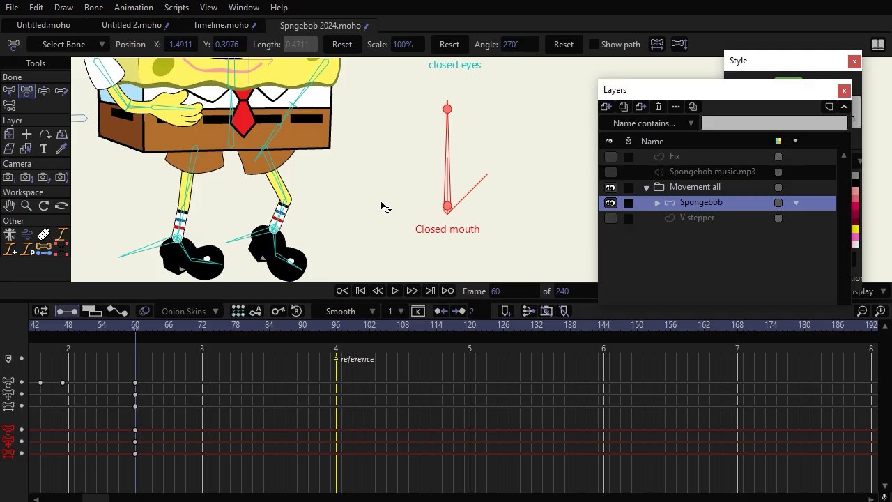
# Step: At frame 72, try scaling the Closed mouth bone to 95.2% and shifting it sideways, and delete the resulting keyframes
pyautogui.click(202, 326)
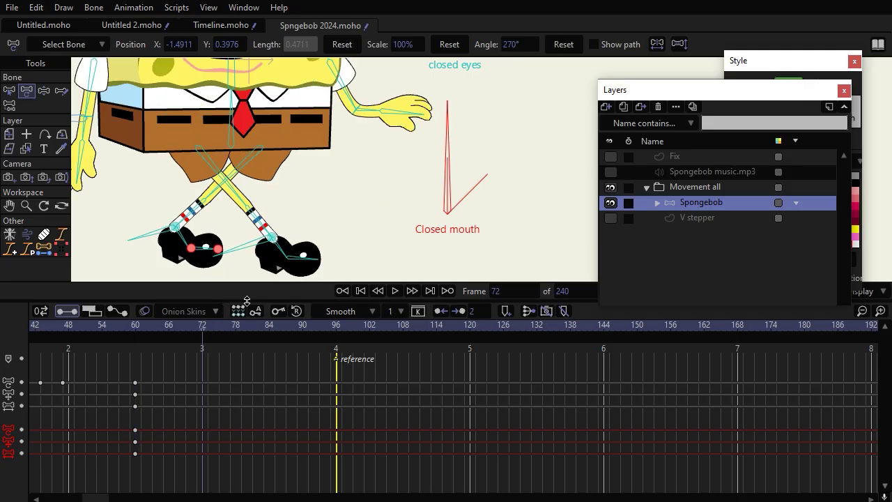
pyautogui.moveTo(490, 132); pyautogui.dragTo(447, 115)
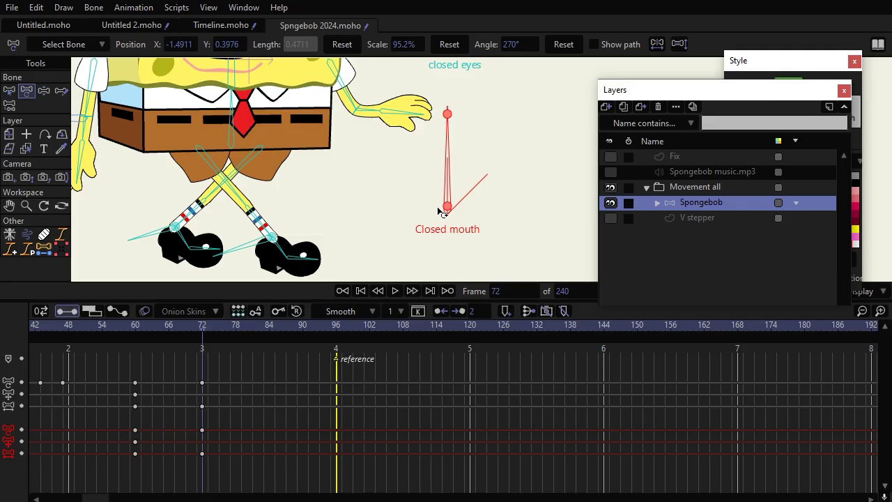
pyautogui.moveTo(443, 211); pyautogui.dragTo(497, 212)
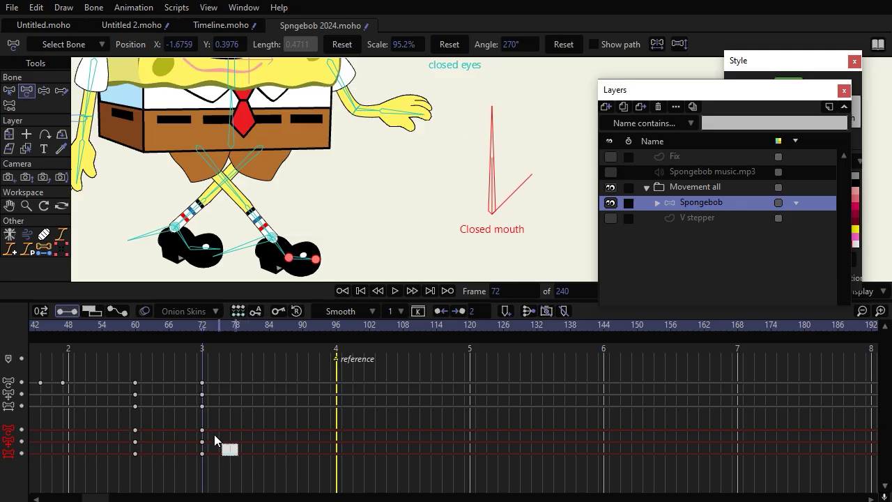
pyautogui.moveTo(237, 457); pyautogui.dragTo(181, 374)
pyautogui.press('Delete')
pyautogui.scroll(-3, 285, 187)
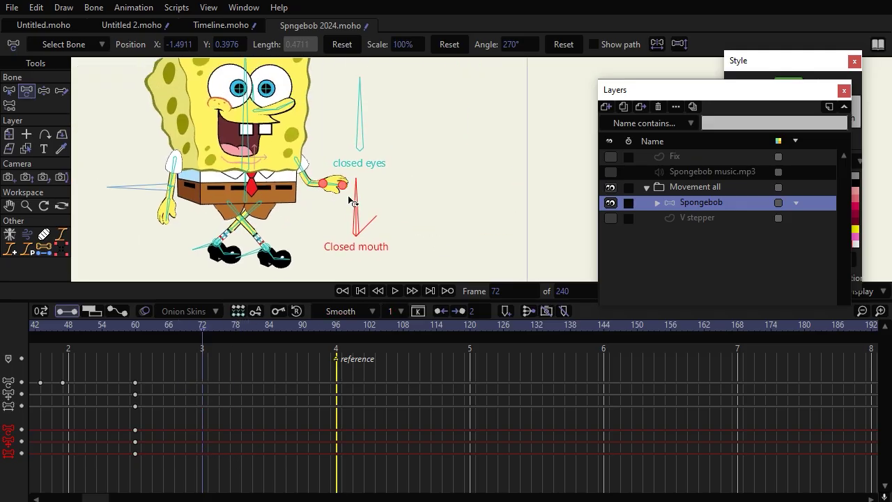
# Step: At frame 72, rotate the Closed mouth bone to 225° to close the mouth, and key its scale and position too
pyautogui.scroll(3, 353, 199)
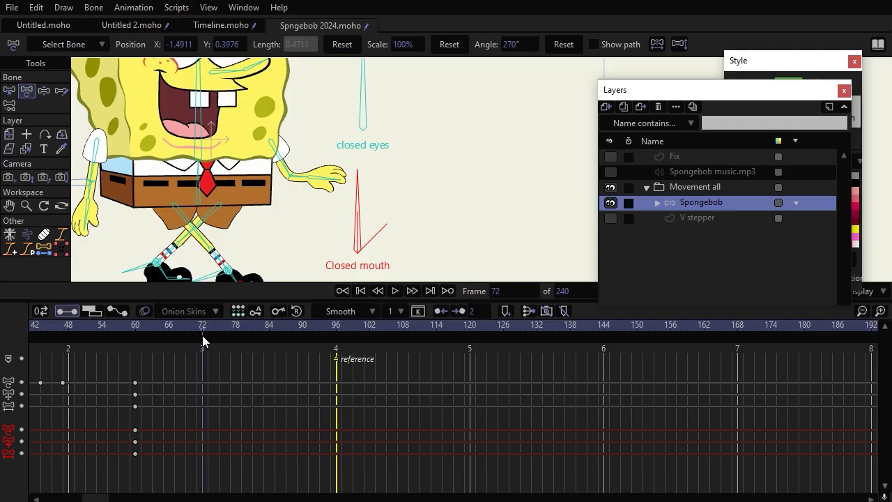
pyautogui.moveTo(359, 199); pyautogui.dragTo(416, 221)
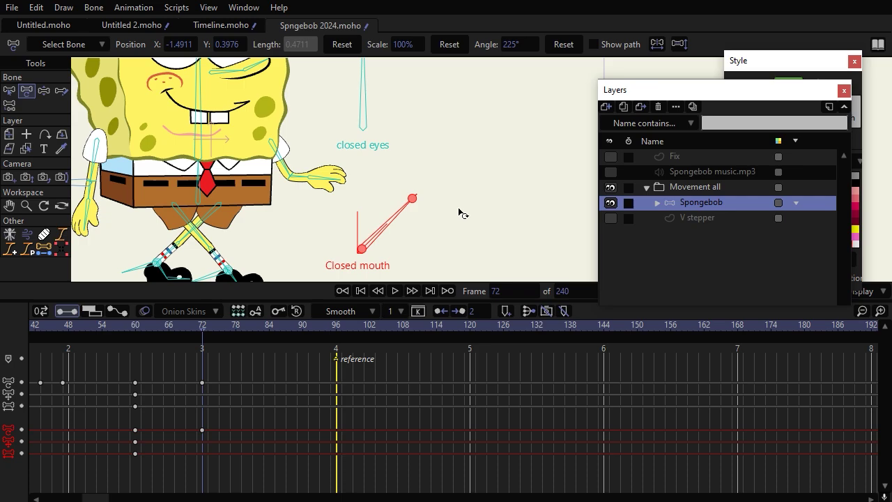
pyautogui.click(414, 199)
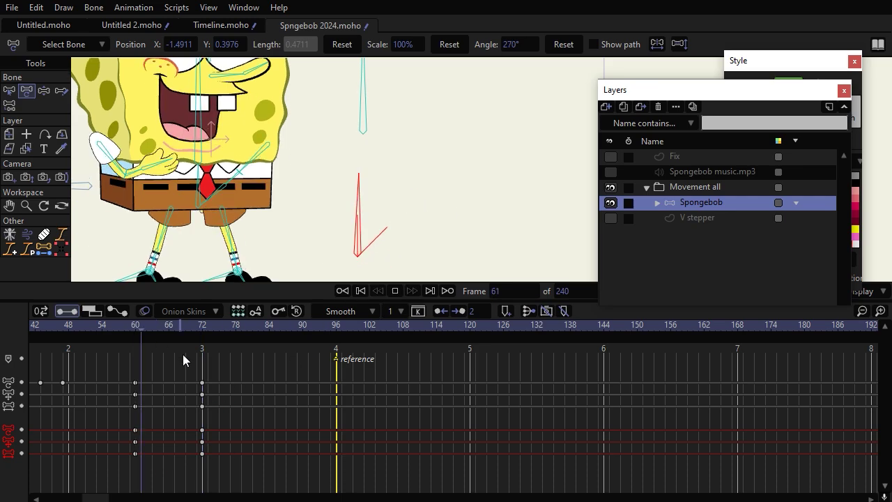
# Step: Copy the Closed mouth bone's keyframes from frame 72 to frame 84 and play the animation to check the hold
pyautogui.moveTo(197, 477); pyautogui.dragTo(251, 377)
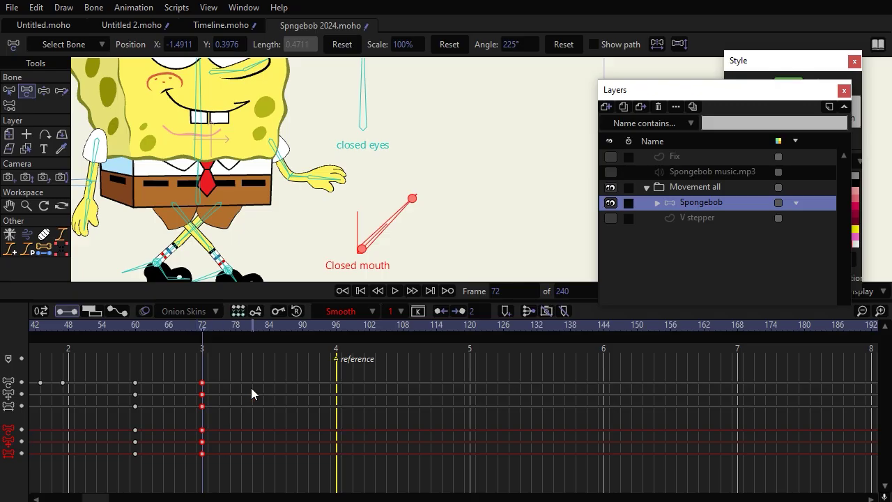
pyautogui.click(270, 325)
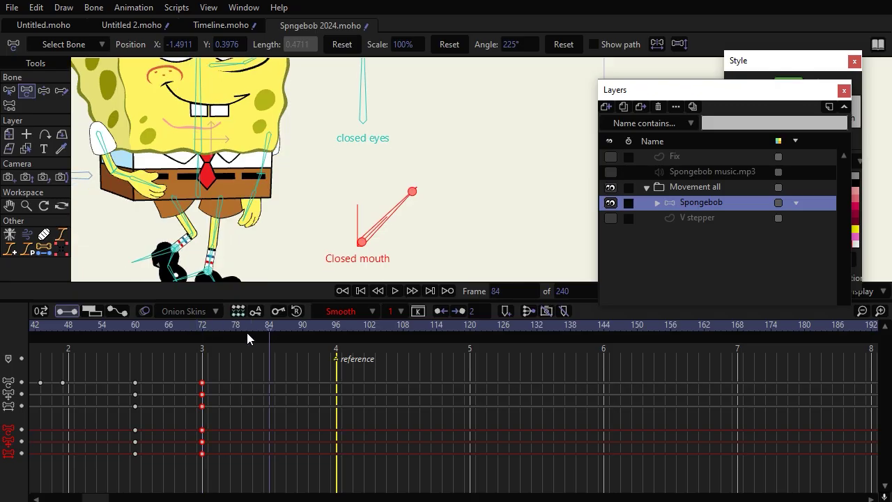
pyautogui.moveTo(224, 464); pyautogui.dragTo(194, 367)
pyautogui.hotkey('ctrl', 'v')
pyautogui.press('space')
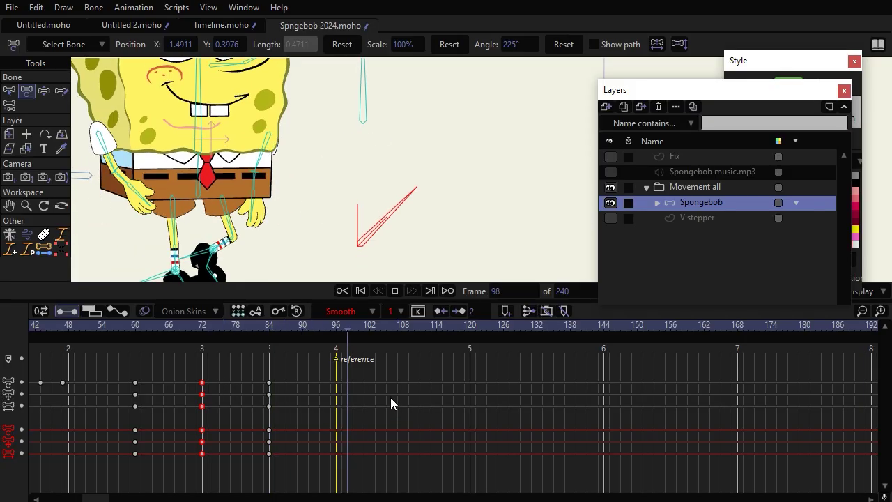
pyautogui.press('space')
# Step: At frame 96, rotate the Closed mouth bone to 270° to reopen the mouth, and play from frame 60 to check it
pyautogui.click(336, 327)
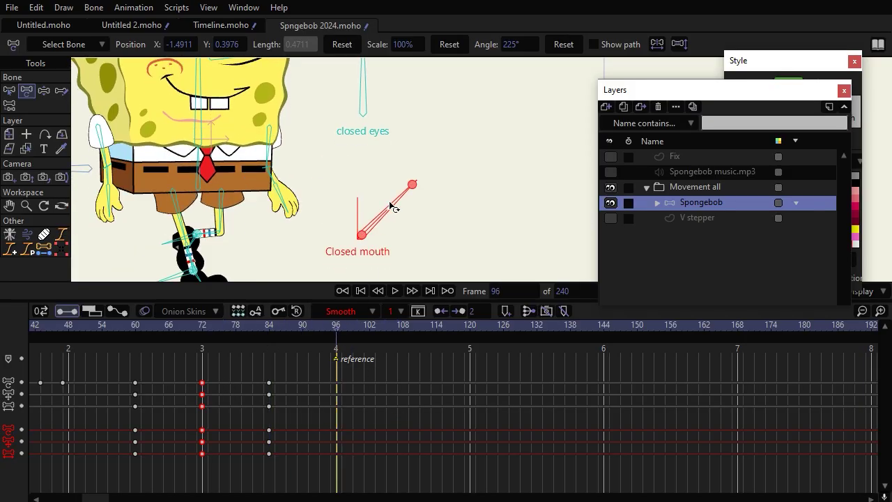
pyautogui.moveTo(393, 207); pyautogui.dragTo(305, 205)
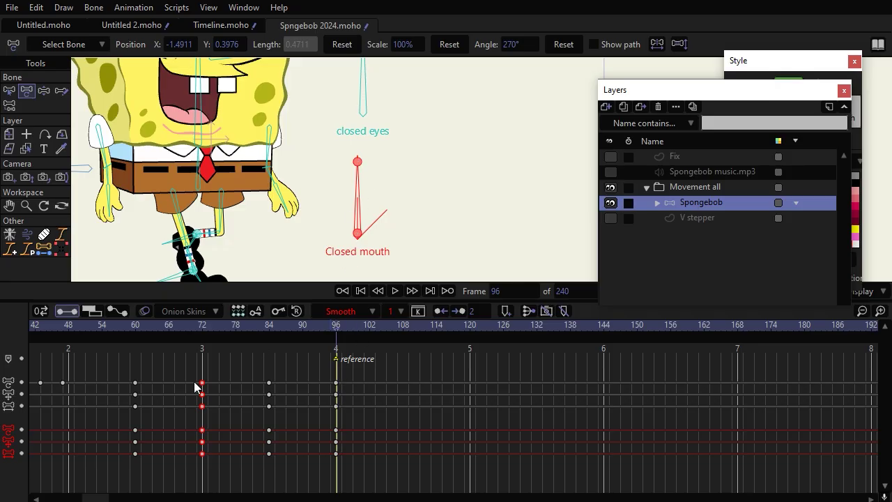
pyautogui.click(135, 326)
pyautogui.press('space')
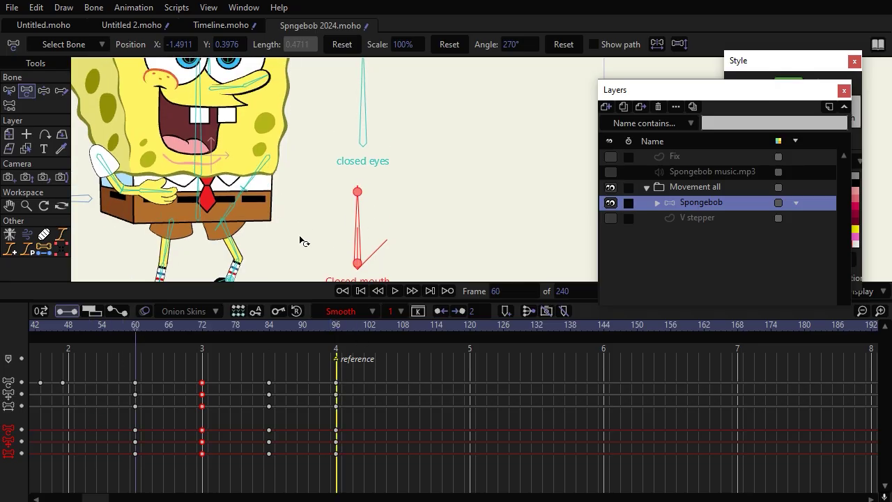
pyautogui.press('space')
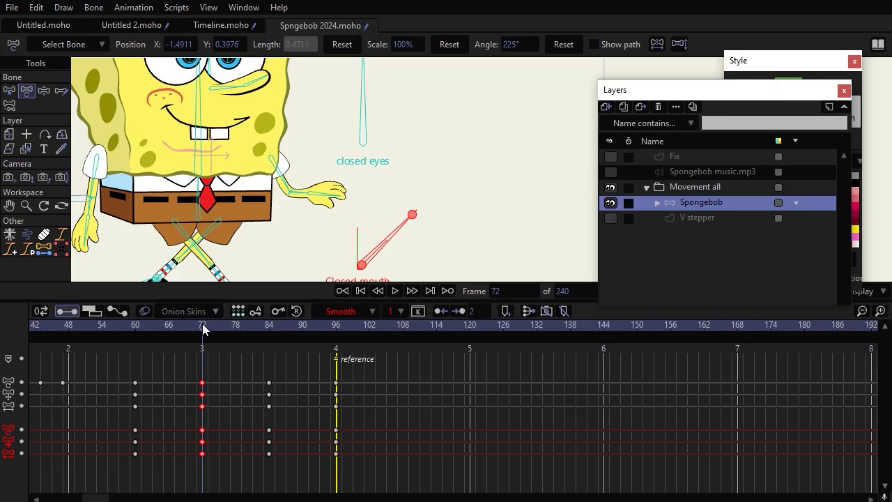
pyautogui.press('space')
pyautogui.press('space')
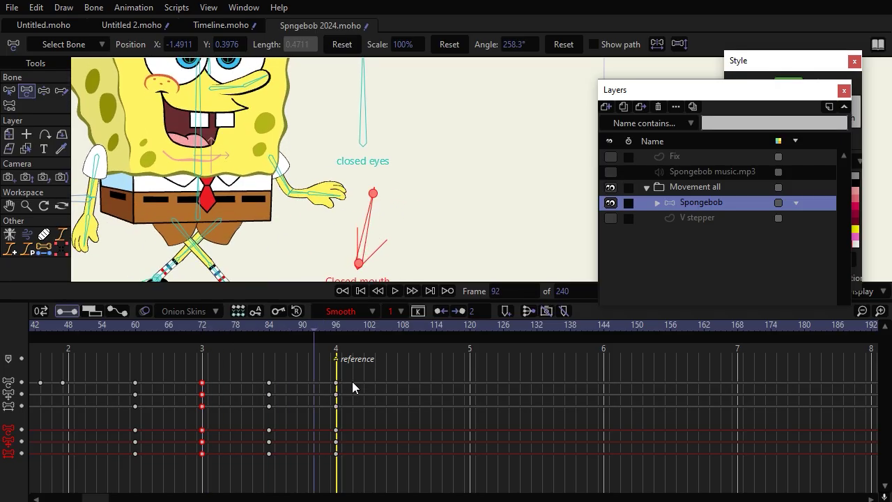
# Step: Replay the Spongebob animation from before frame 60 past frame 96 to review the mouth closing and reopening
pyautogui.moveTo(271, 327); pyautogui.dragTo(102, 328)
pyautogui.press('space')
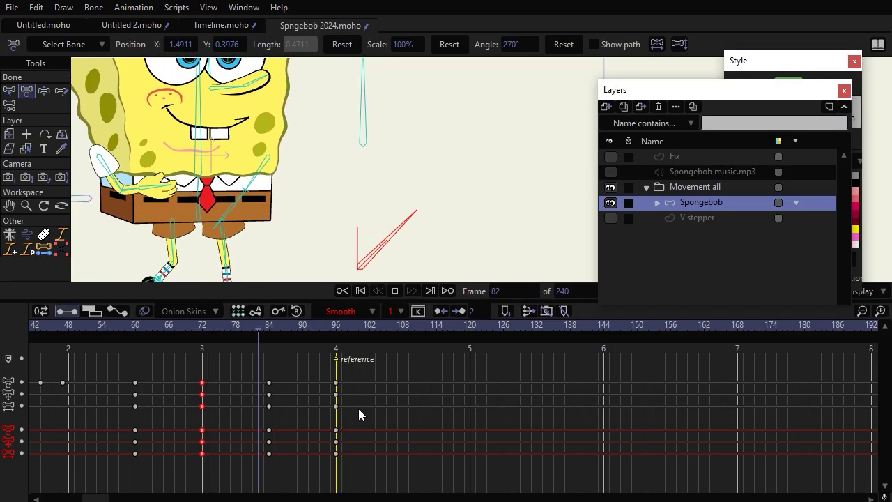
pyautogui.press('space')
pyautogui.moveTo(170, 325); pyautogui.dragTo(38, 333)
pyautogui.press('space')
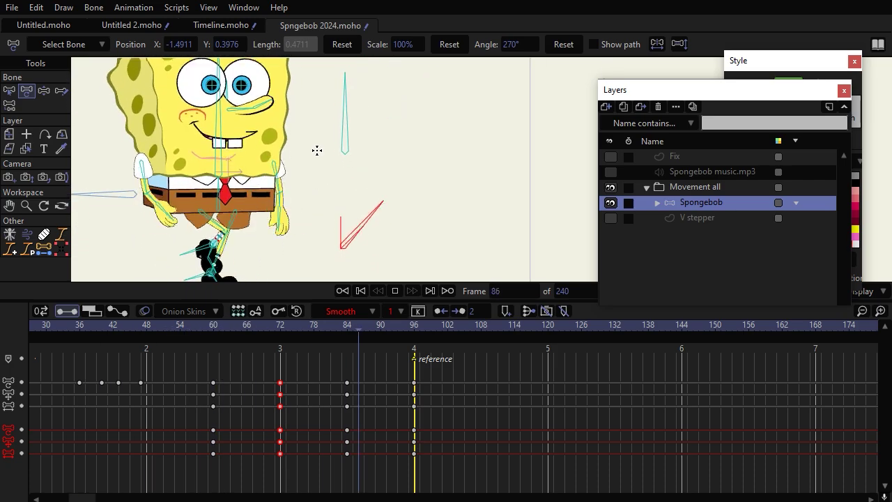
pyautogui.press('space')
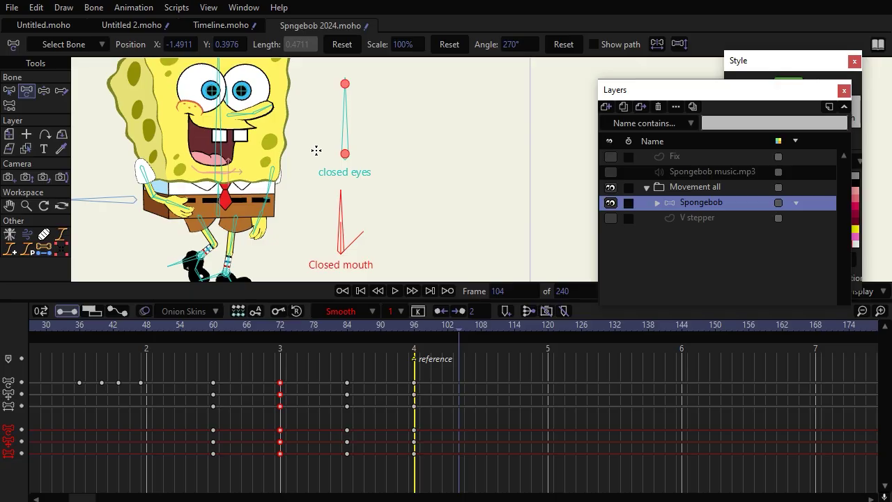
pyautogui.click(218, 172)
# Step: In the Timeline.moho document, show the wallpaper image layer and hide the B, A, Shape Move, Layer Move and Points Move layers
pyautogui.click(202, 25)
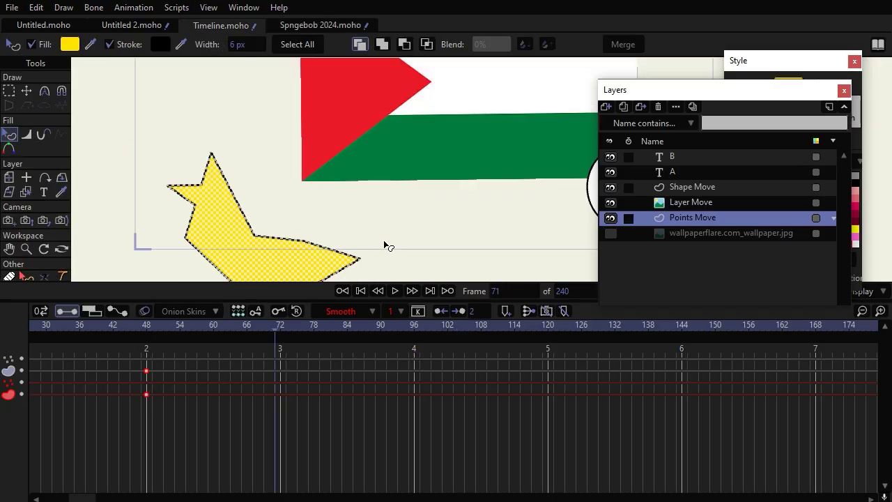
pyautogui.click(611, 233)
pyautogui.click(609, 203)
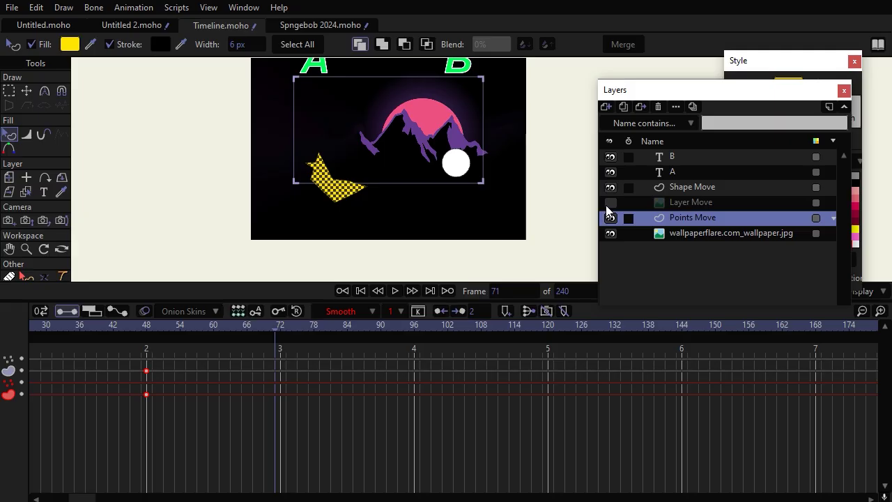
pyautogui.click(610, 187)
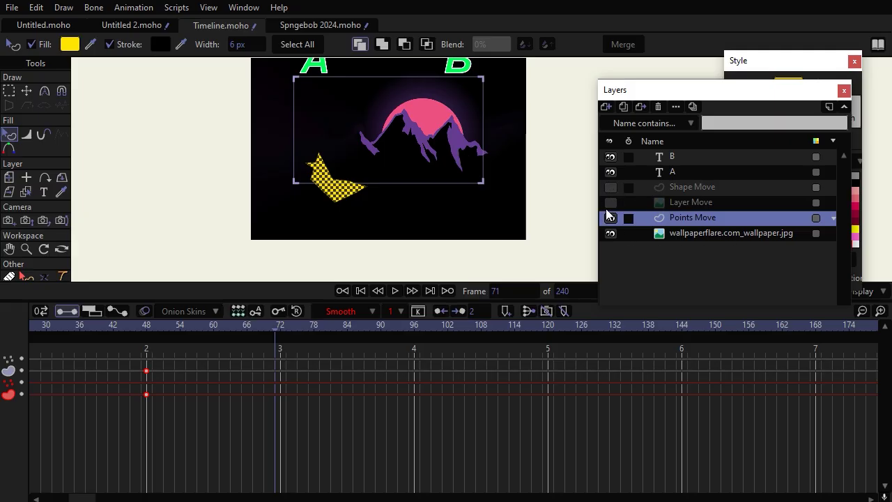
pyautogui.click(610, 218)
pyautogui.click(611, 172)
pyautogui.click(610, 156)
pyautogui.hscroll(-5, 523, 407)
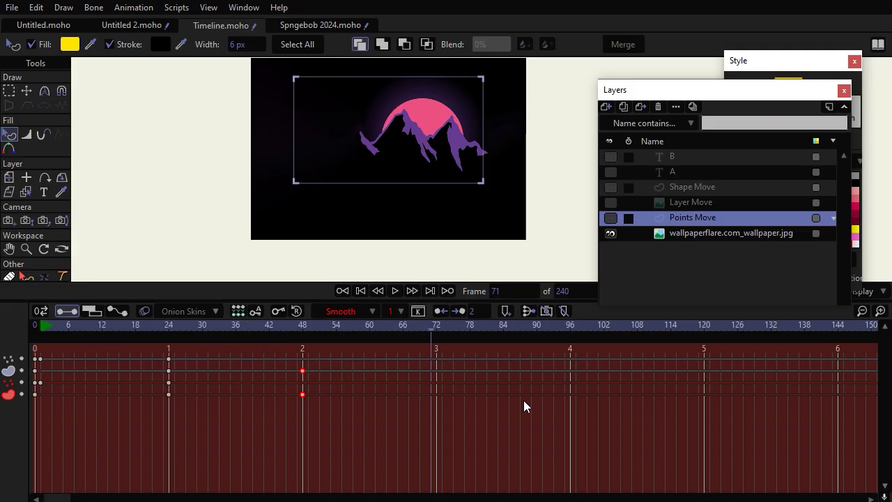
# Step: With the wallpaper layer selected, track the camera sideways to about X 0.39 at frame 24
pyautogui.click(732, 237)
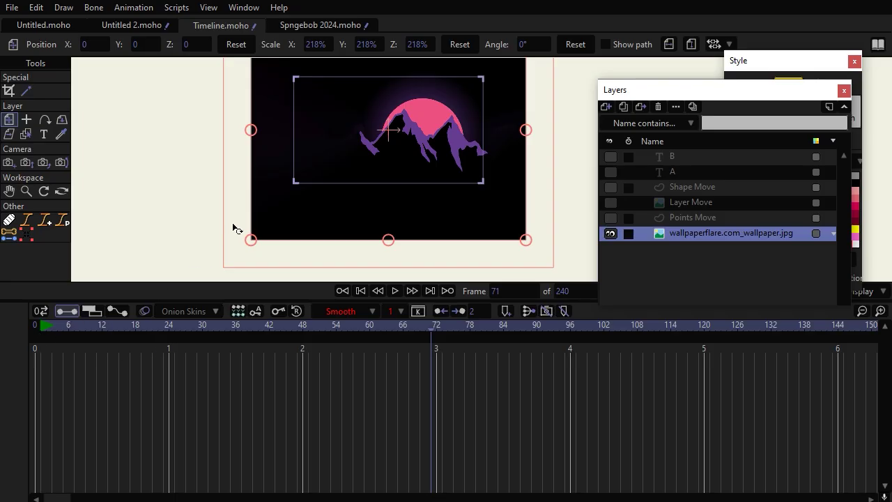
pyautogui.click(42, 325)
pyautogui.scroll(2, 407, 97)
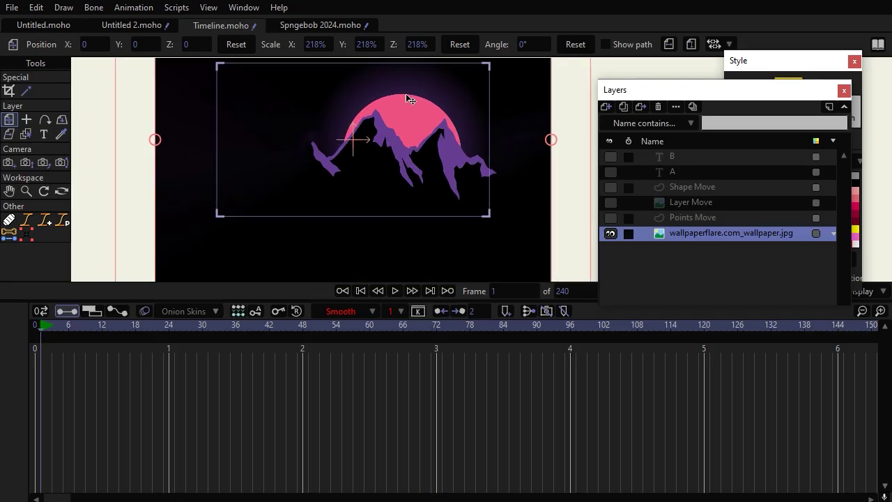
pyautogui.scroll(1, 406, 99)
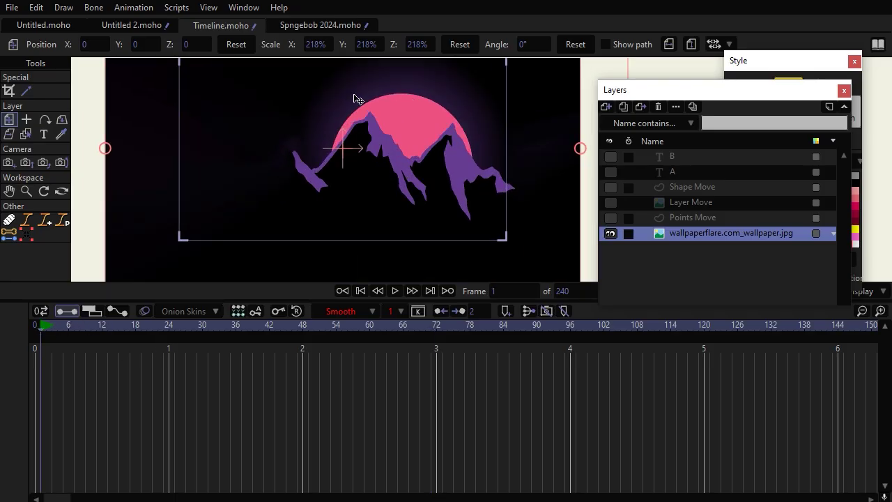
pyautogui.click(9, 162)
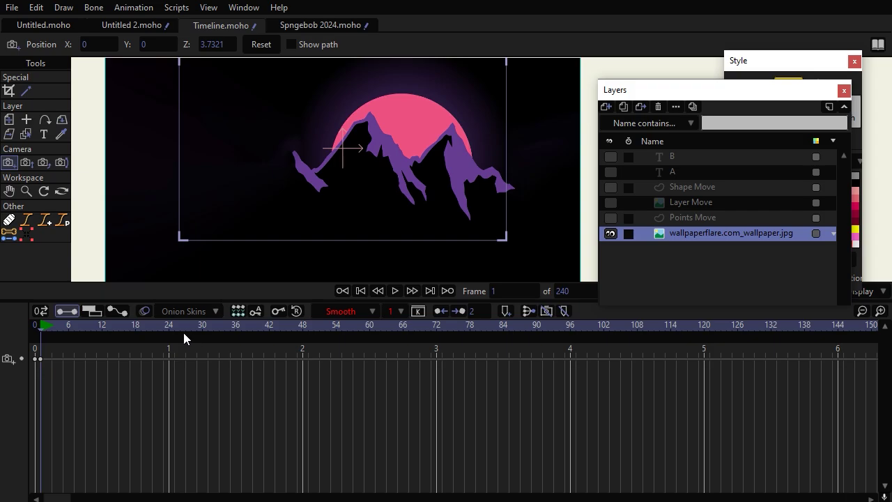
pyautogui.moveTo(164, 325); pyautogui.dragTo(168, 325)
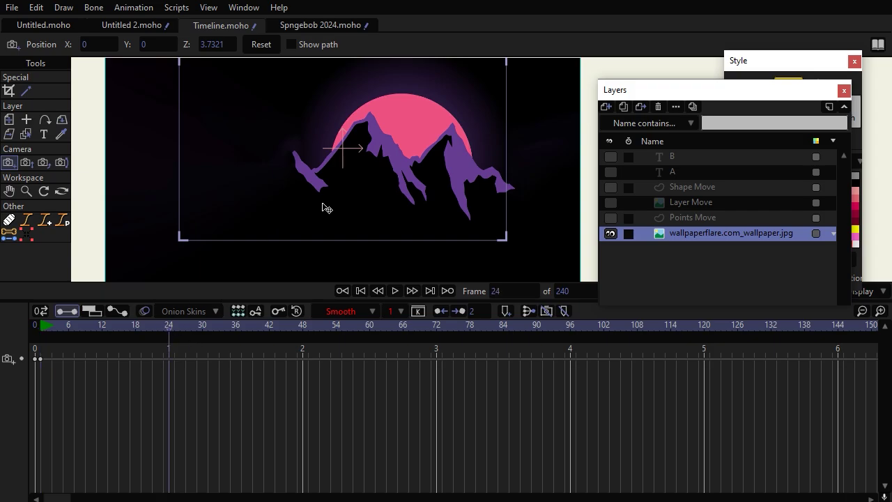
pyautogui.moveTo(448, 196); pyautogui.dragTo(404, 193)
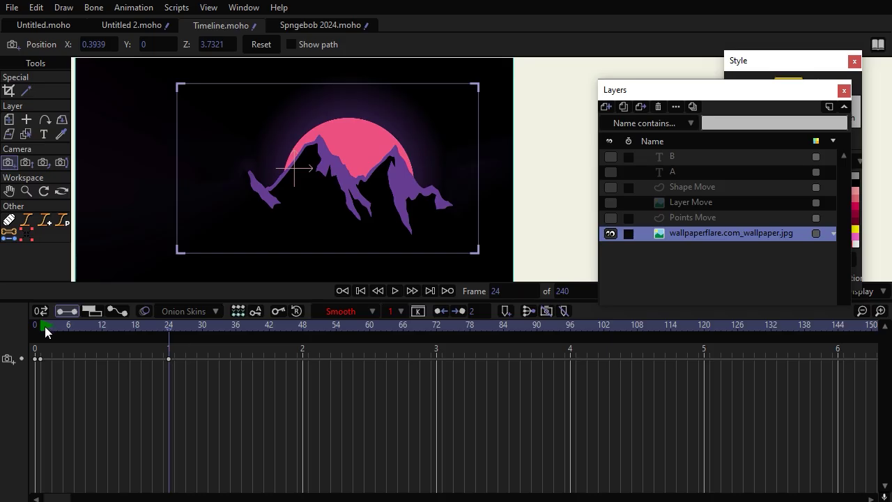
# Step: Play the animation from the start to check the sideways camera move over the wallpaper
pyautogui.click(41, 325)
pyautogui.press('space')
pyautogui.press('space')
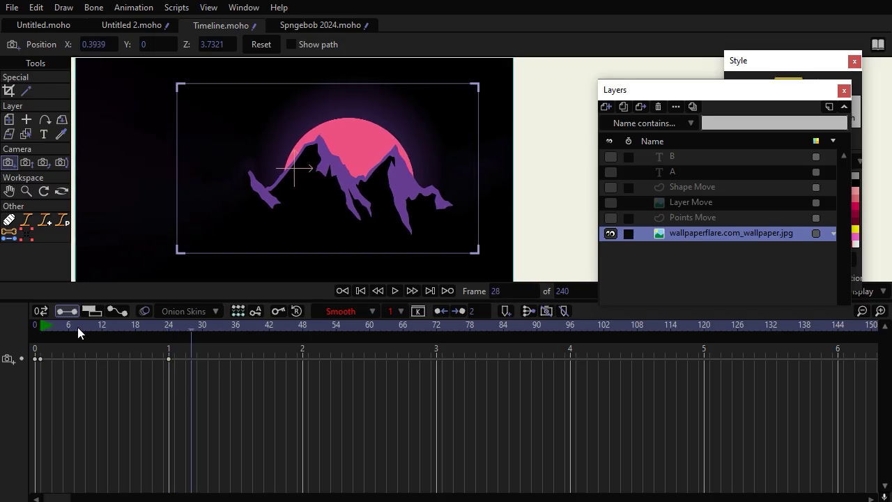
pyautogui.click(34, 325)
pyautogui.press('space')
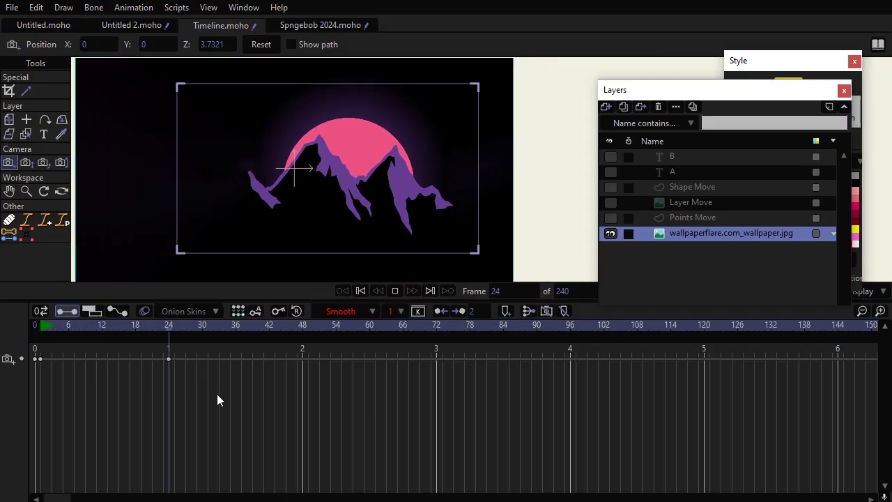
# Step: Key the camera zoom at frame 24, and zoom in to a field of view of about 18.4° at frame 72
pyautogui.click(171, 328)
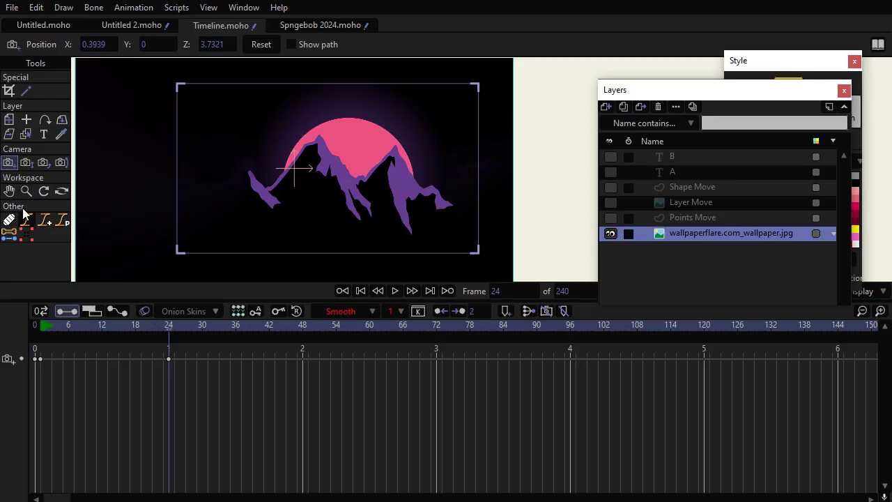
pyautogui.click(31, 162)
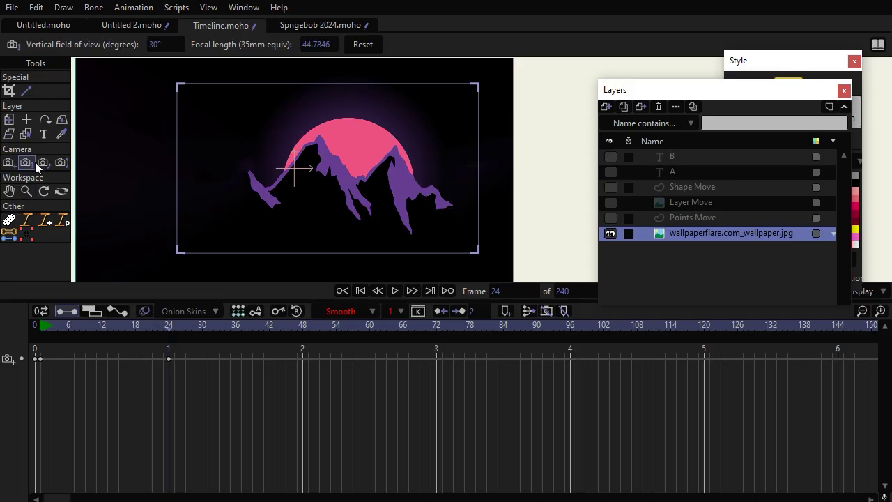
pyautogui.click(244, 172)
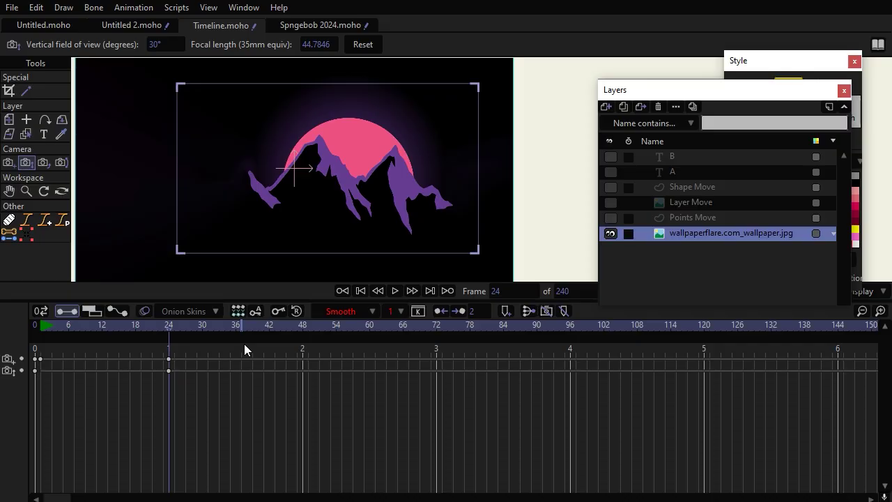
pyautogui.press('space')
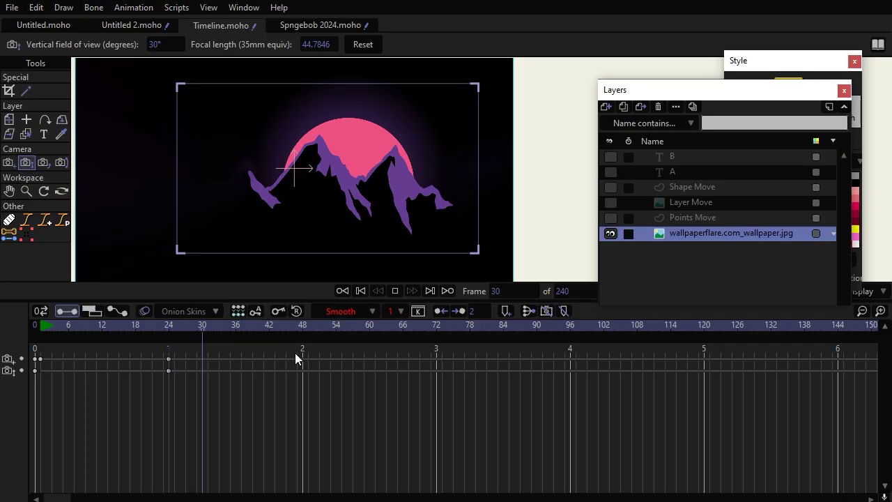
pyautogui.click(436, 326)
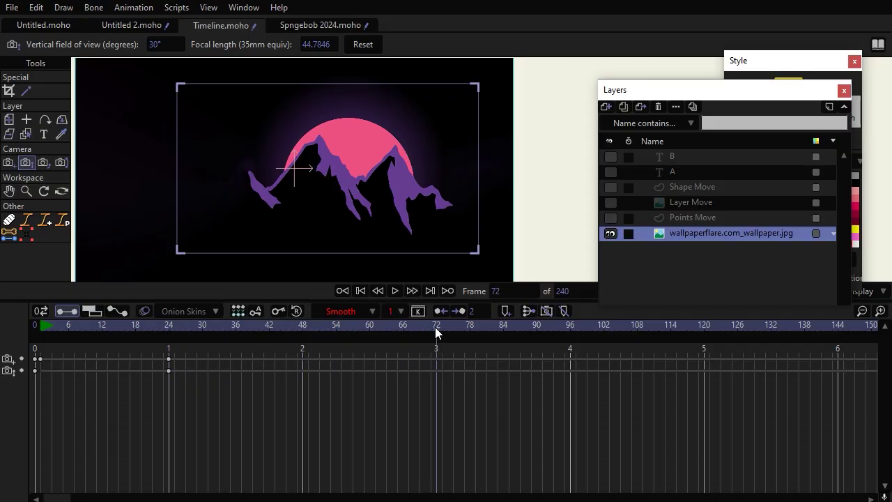
pyautogui.moveTo(421, 228); pyautogui.dragTo(456, 291)
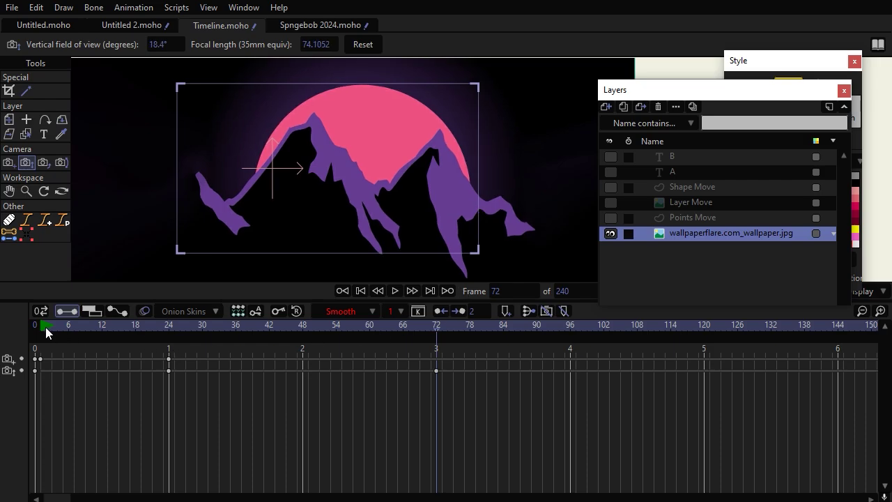
# Step: Play the animation from frame 1 to check the camera tracking followed by the zoom
pyautogui.click(44, 327)
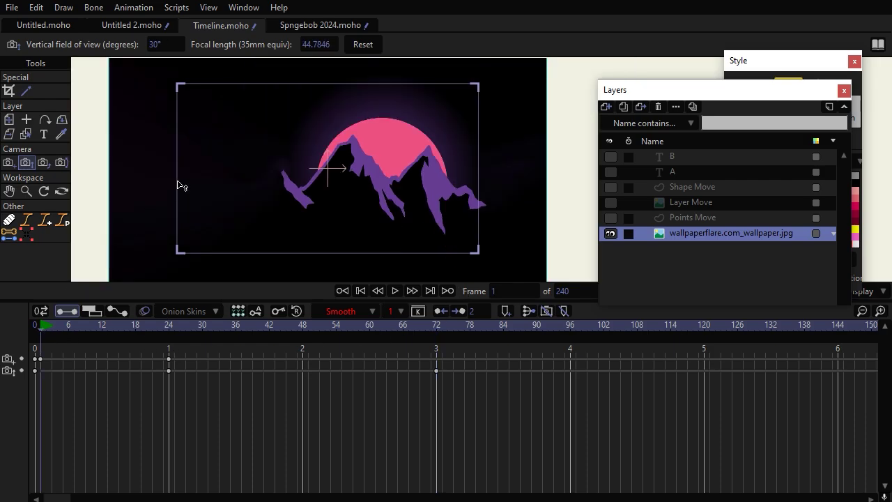
pyautogui.press('space')
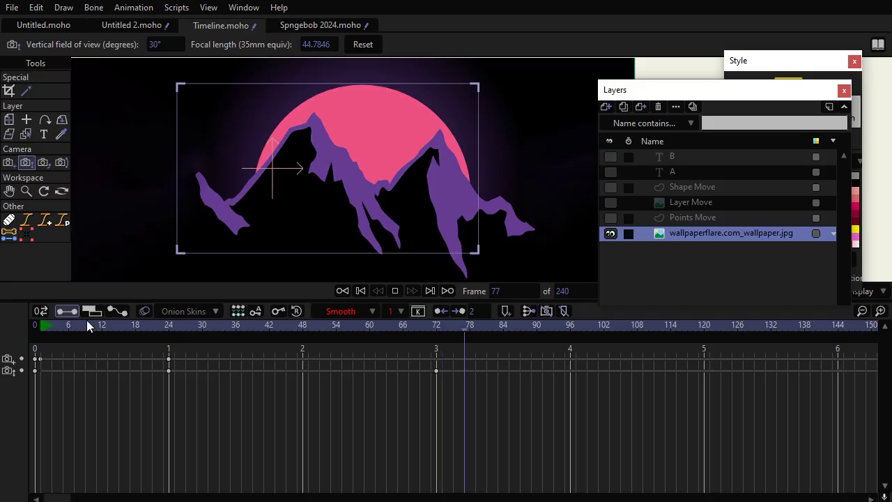
pyautogui.click(43, 328)
pyautogui.press('space')
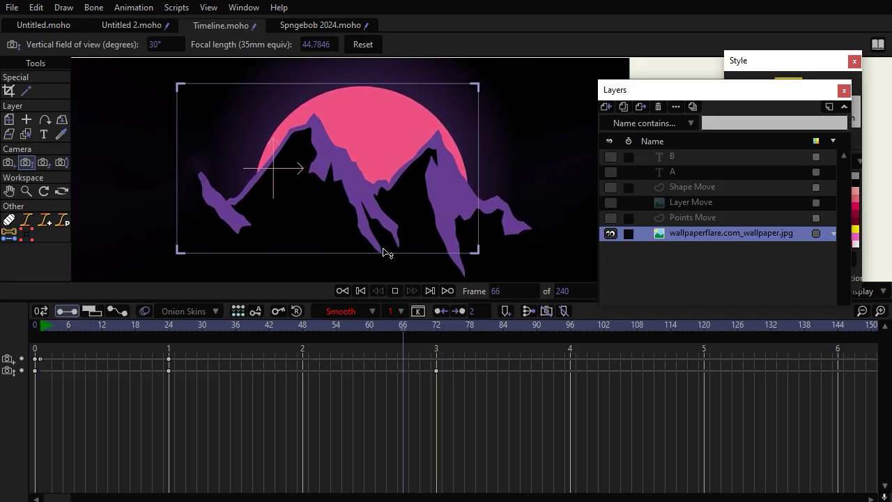
pyautogui.press('space')
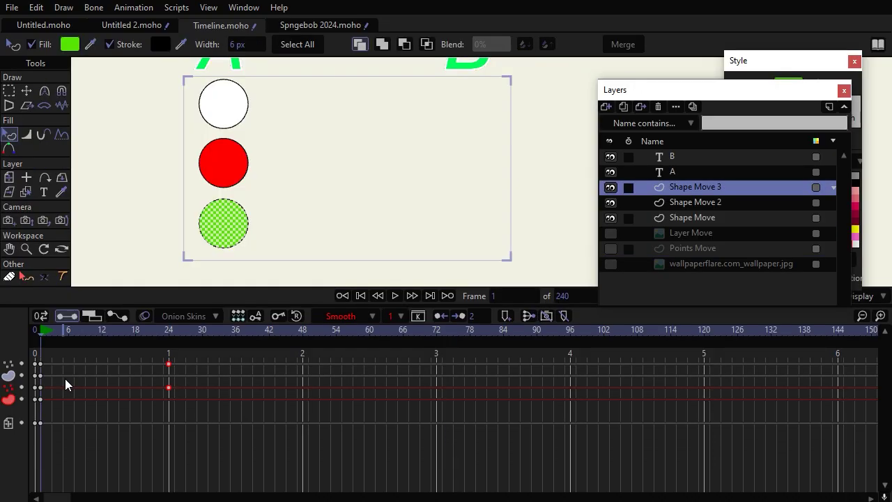
# Step: Play the white, red and green circles' movement from A to B to compare their timing with identical keyframes
pyautogui.press('space')
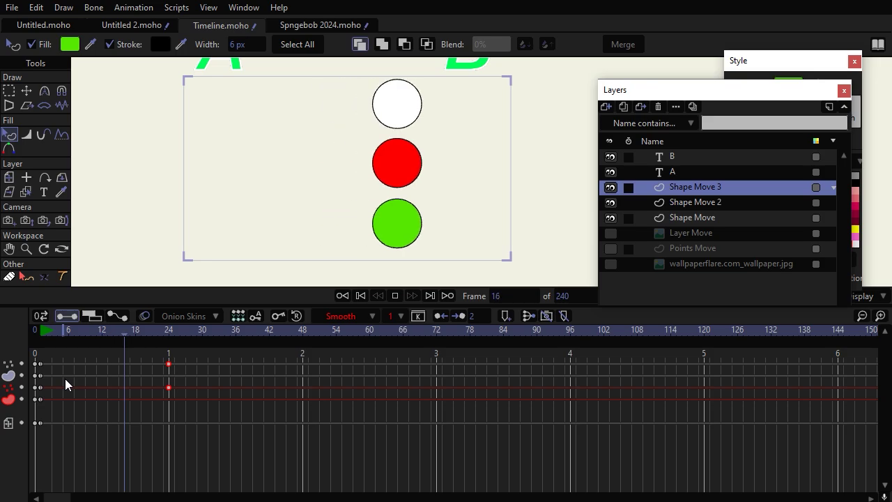
pyautogui.press('space')
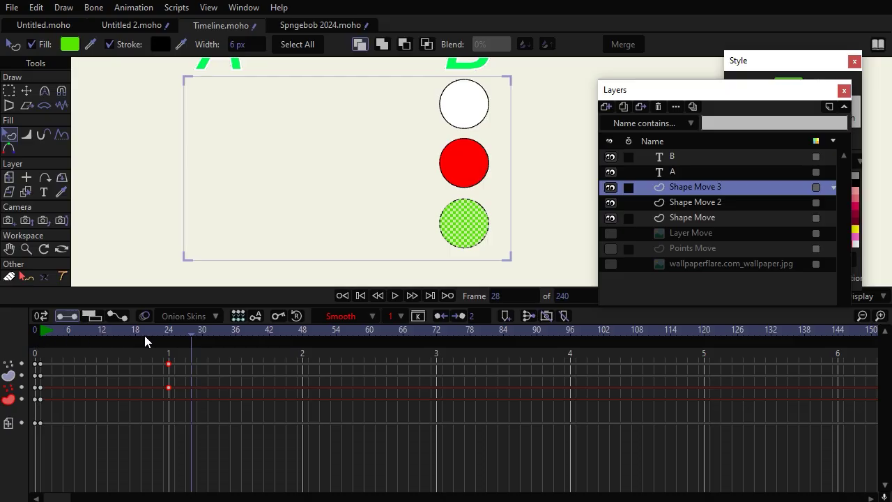
pyautogui.click(42, 334)
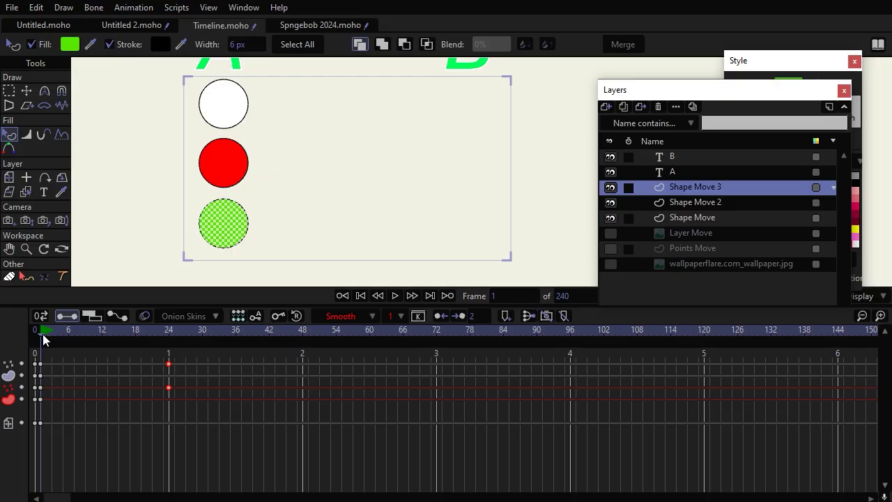
pyautogui.scroll(-2, 186, 220)
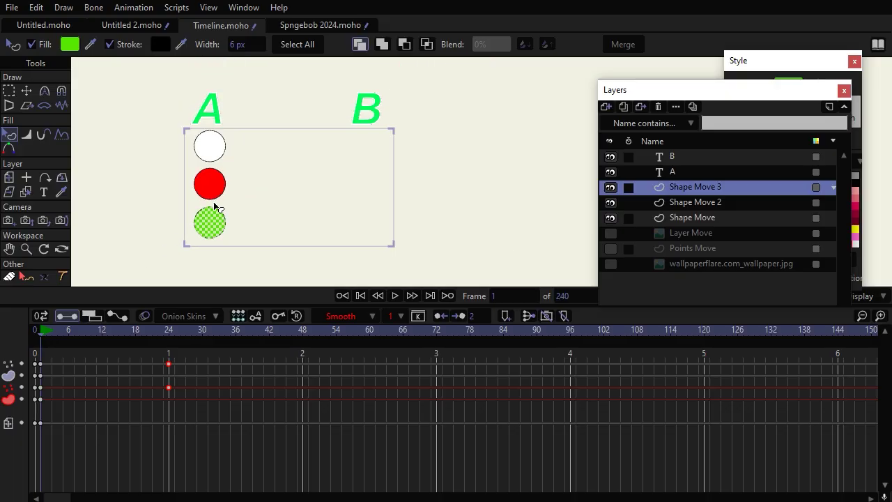
pyautogui.scroll(3, 251, 191)
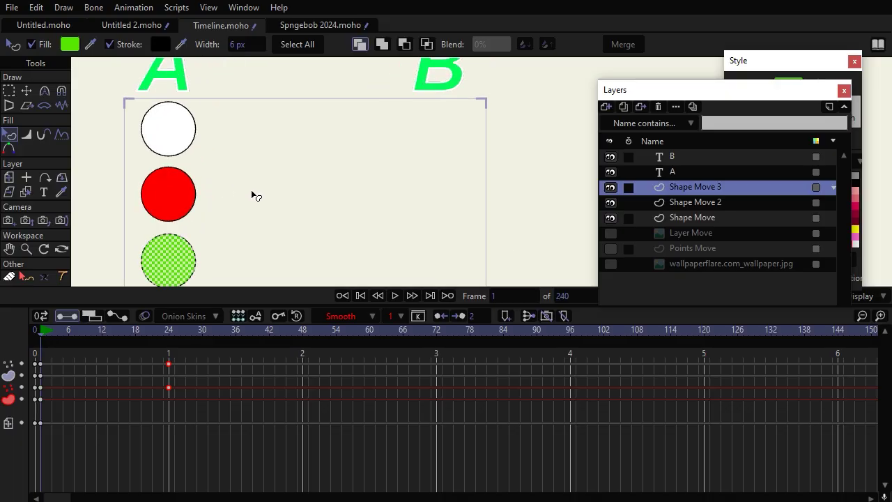
pyautogui.press('space')
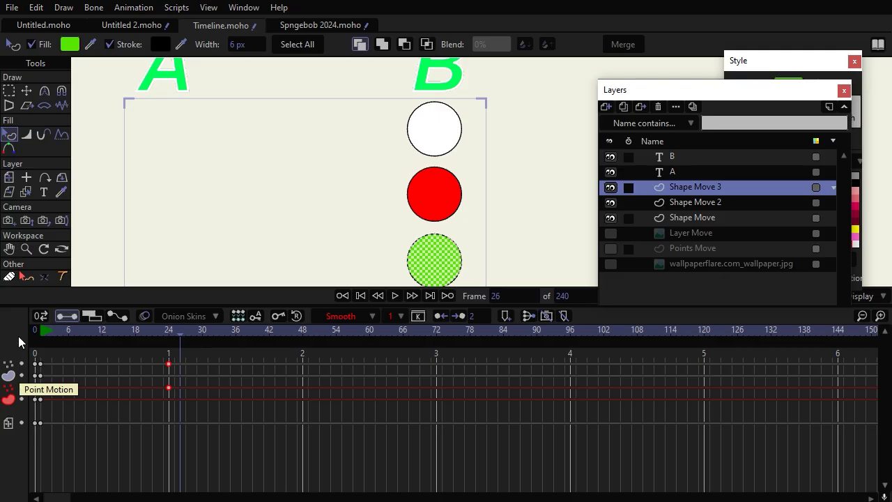
pyautogui.press('space')
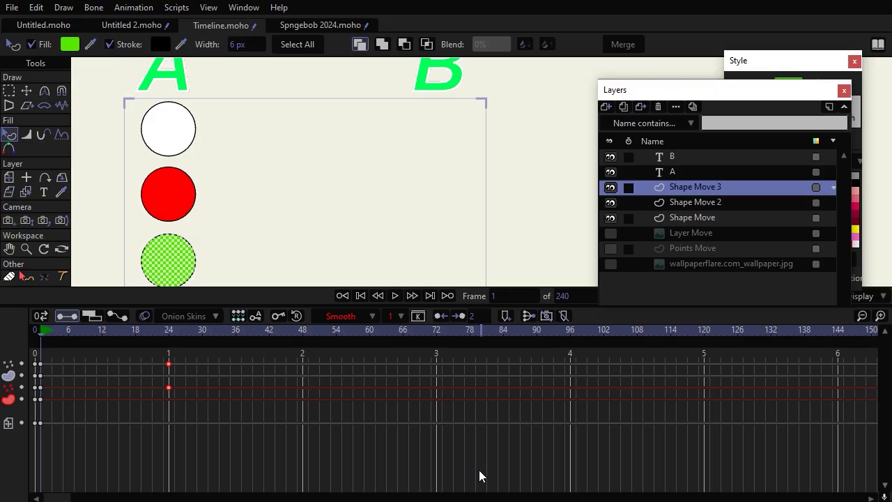
# Step: Set the red circle's frame 1 keyframes on the Shape Move 2 layer to Linear interpolation
pyautogui.click(690, 202)
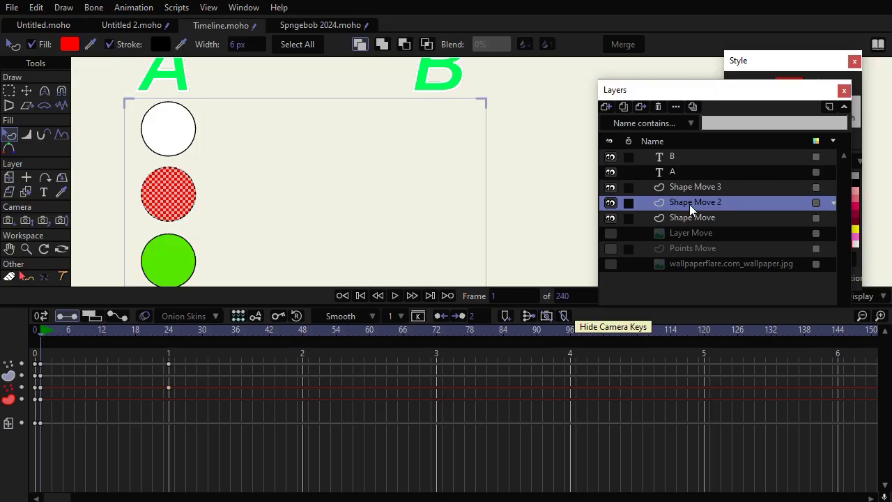
pyautogui.moveTo(63, 357); pyautogui.dragTo(39, 374)
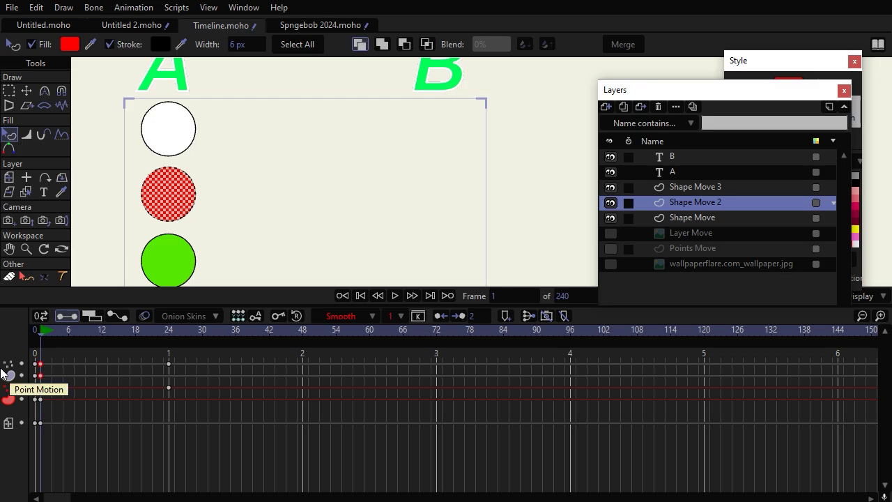
pyautogui.rightClick(40, 365)
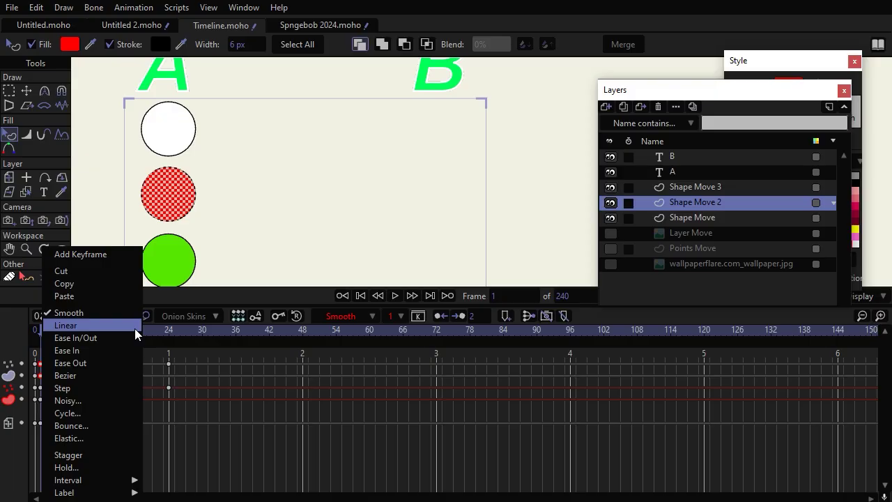
pyautogui.click(117, 320)
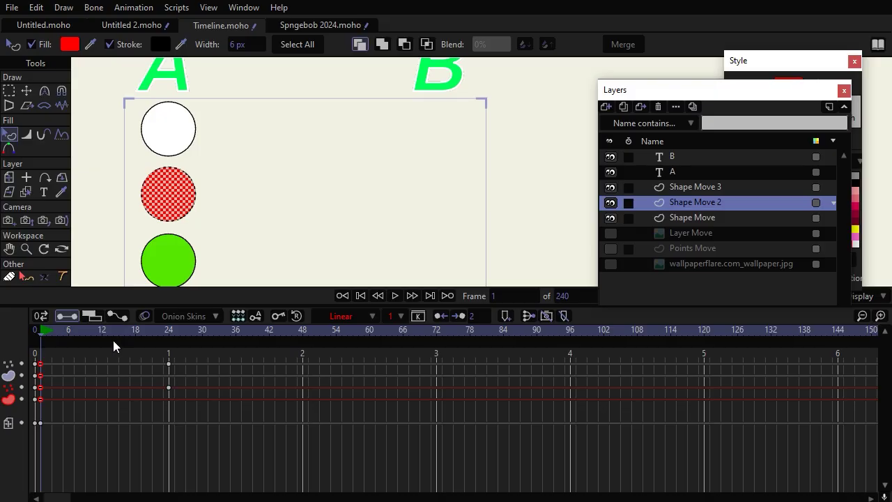
# Step: Set the green circle's frame 1 keyframes on the Shape Move 3 layer to Ease In/Out interpolation
pyautogui.click(703, 190)
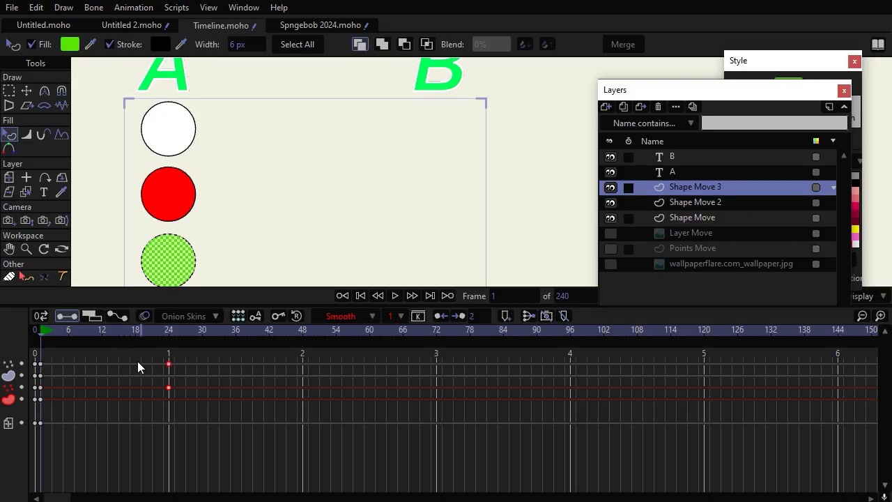
pyautogui.moveTo(57, 357); pyautogui.dragTo(41, 376)
pyautogui.rightClick(41, 376)
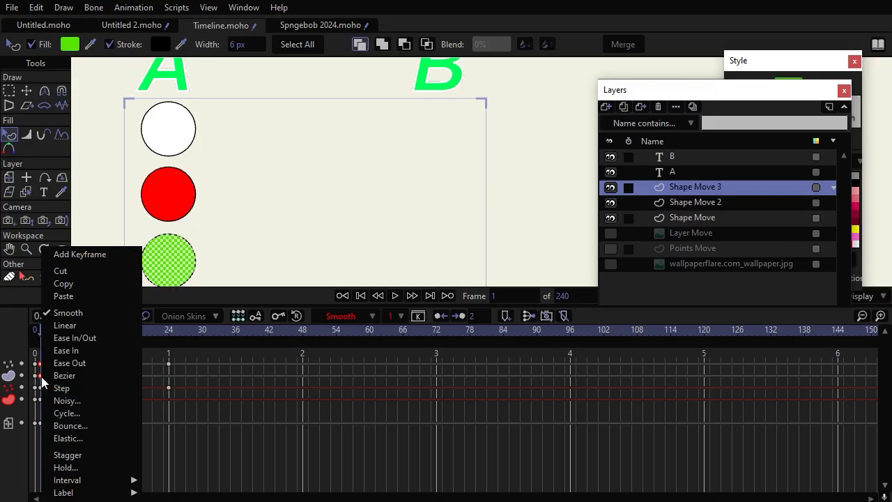
pyautogui.click(110, 335)
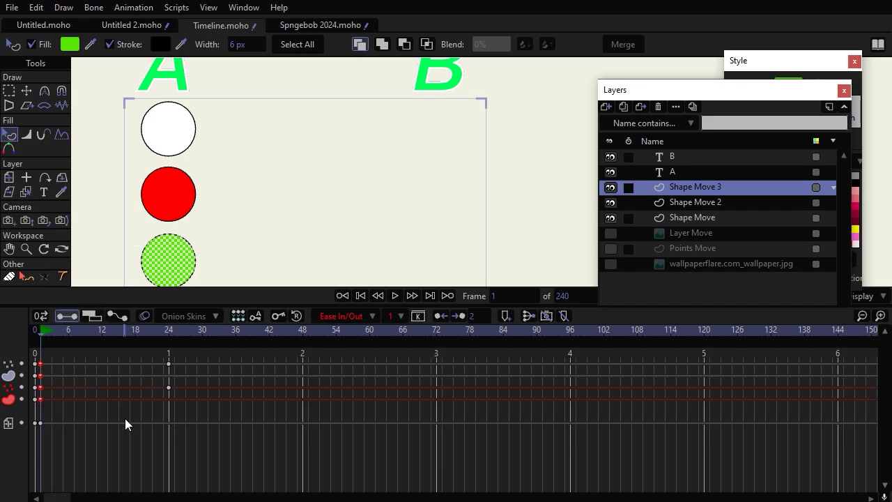
# Step: Limit playback to frame 24, then play and scrub the three circles' movement to compare Smooth, Linear and Ease In/Out timing
pyautogui.press('space')
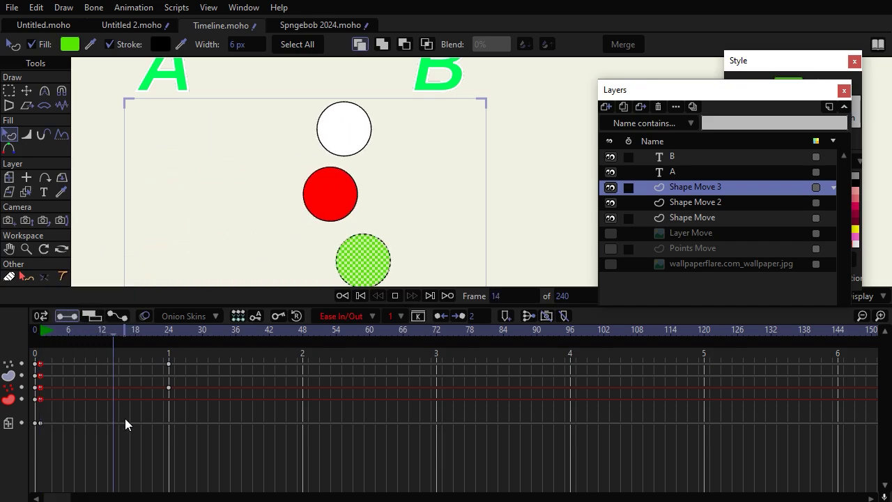
pyautogui.click(42, 330)
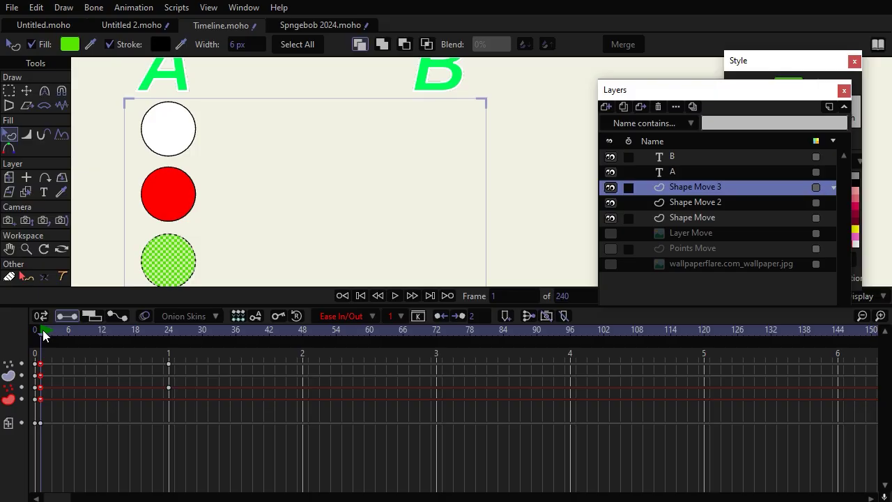
pyautogui.keyDown('alt'); pyautogui.rightClick(169, 334); pyautogui.keyUp('alt')
pyautogui.press('space')
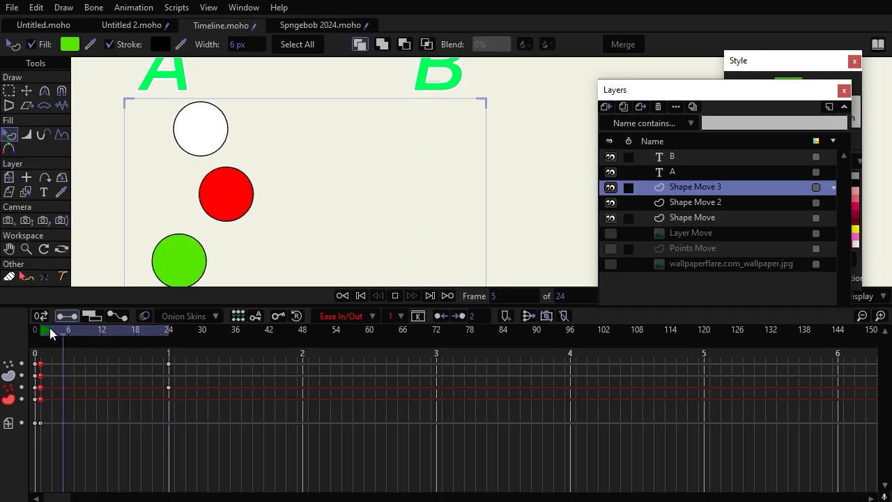
pyautogui.click(40, 332)
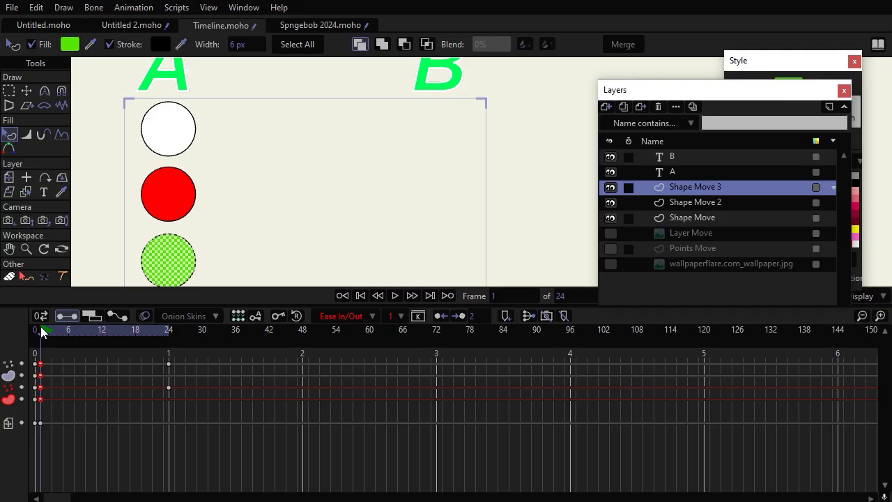
pyautogui.moveTo(41, 332); pyautogui.dragTo(59, 405)
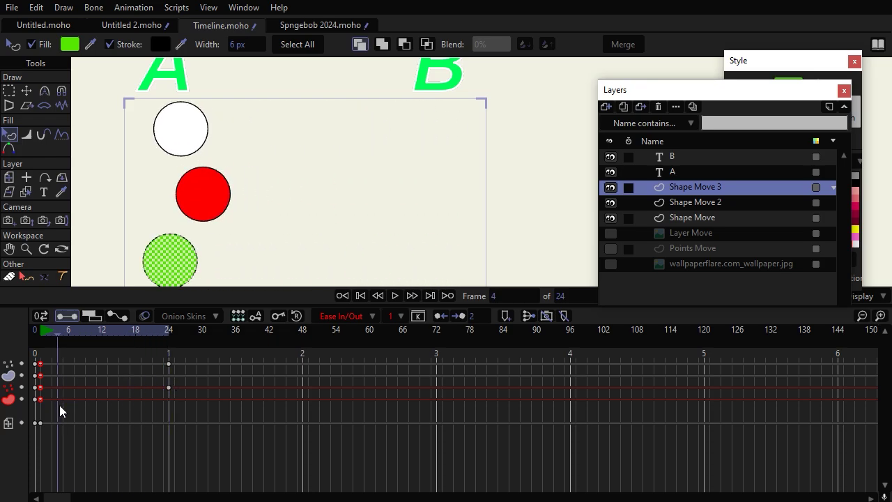
pyautogui.rightClick(40, 372)
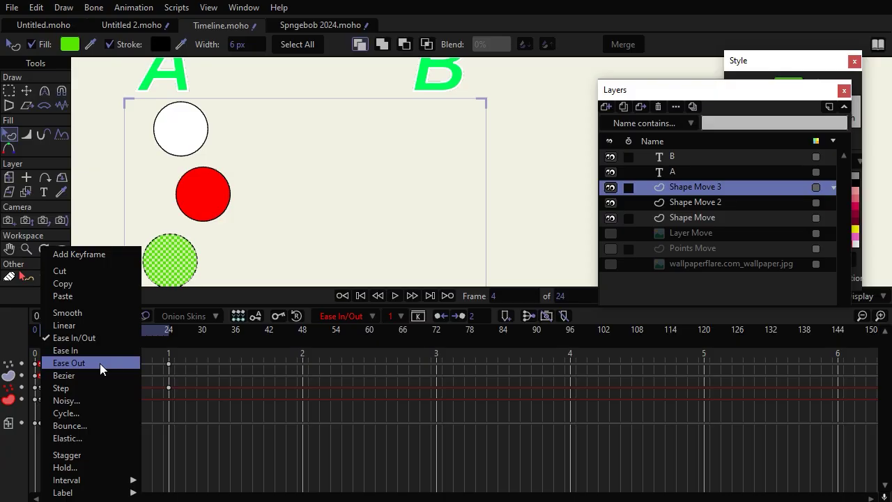
pyautogui.click(243, 397)
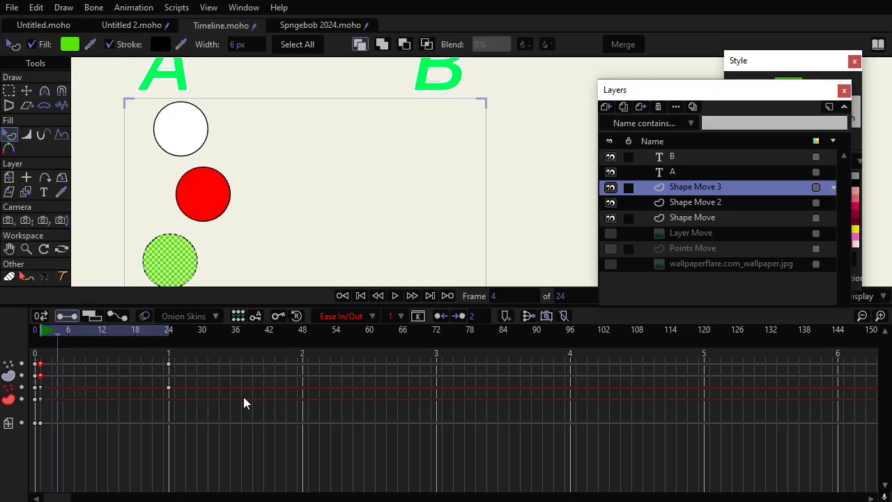
pyautogui.click(240, 398)
# Step: Replay the three circles' movement from frame 1 and stop it partway to compare their spacing
pyautogui.click(91, 332)
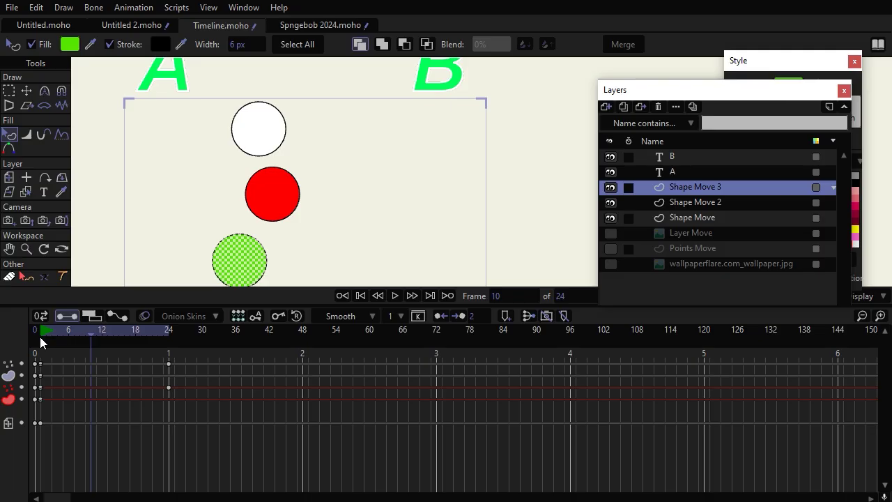
pyautogui.click(43, 332)
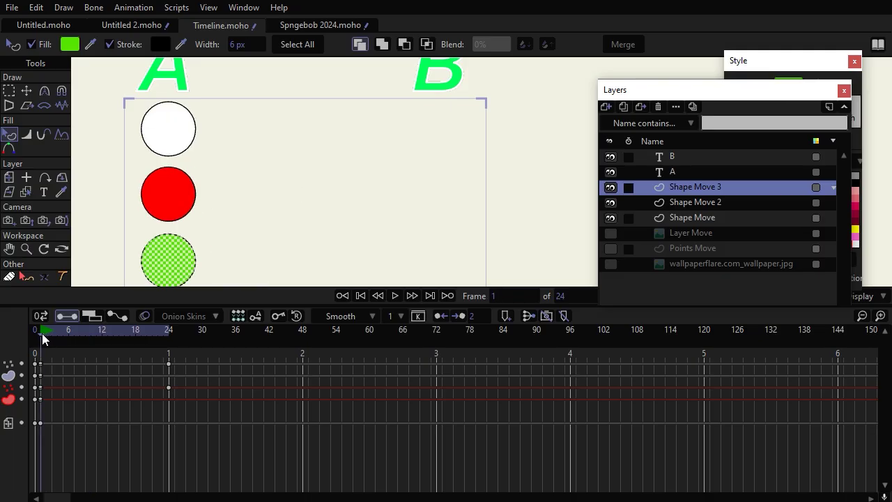
pyautogui.press('space')
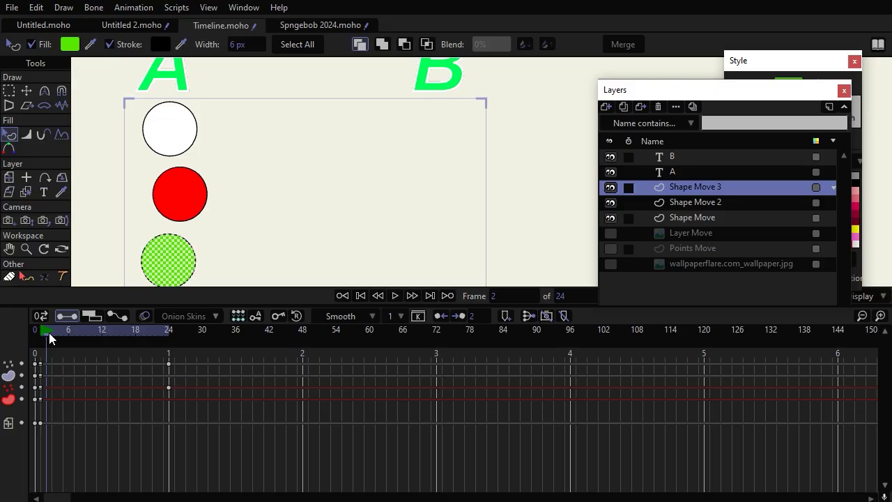
pyautogui.press('space')
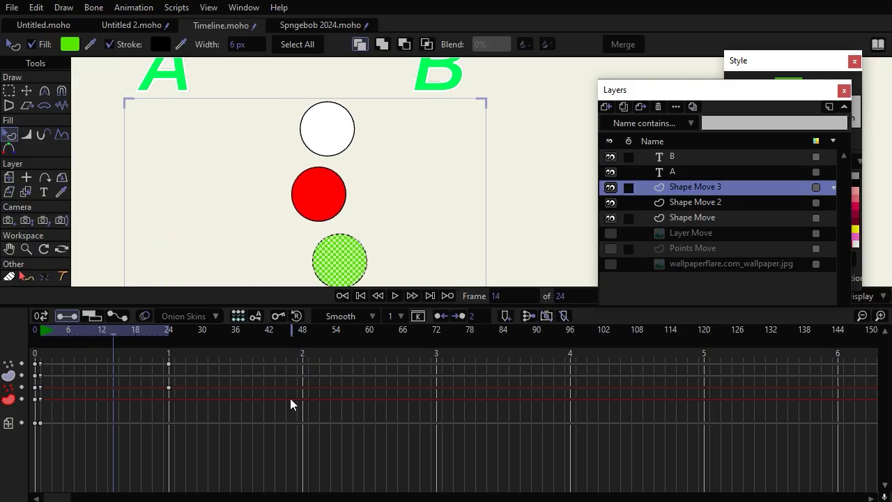
# Step: Set the playback end to frame 120 and play the white circle's move from A to B from frame 1
pyautogui.keyDown('ctrl'); pyautogui.rightClick(704, 332); pyautogui.keyUp('ctrl')
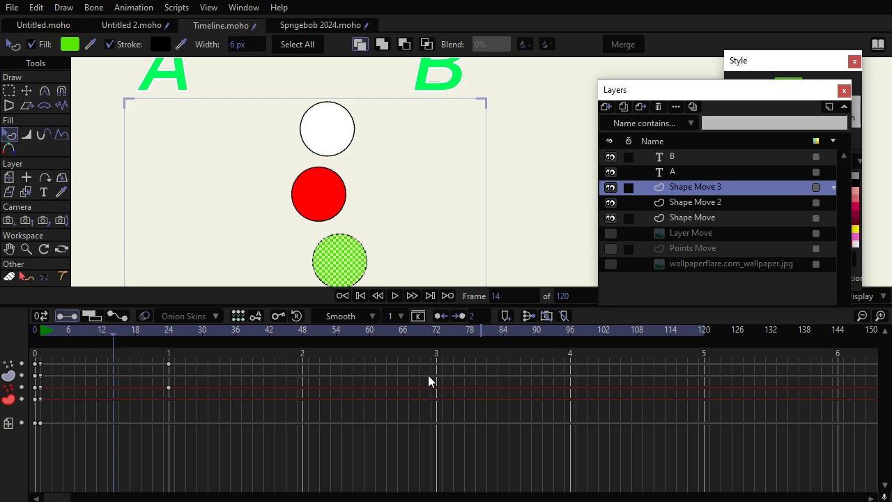
pyautogui.click(44, 329)
pyautogui.press('space')
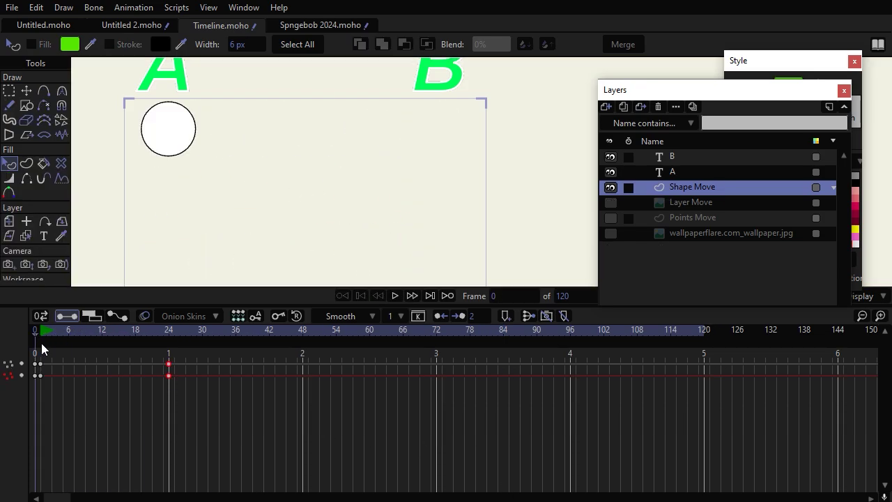
pyautogui.click(41, 343)
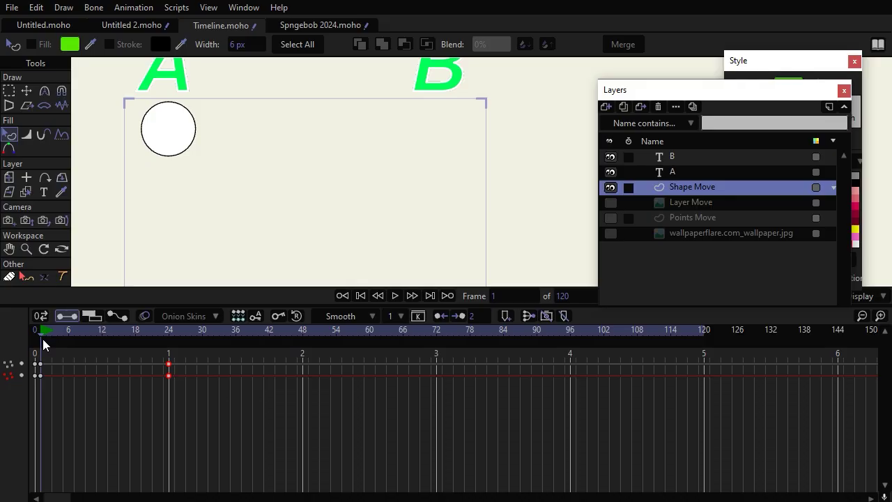
pyautogui.press('space')
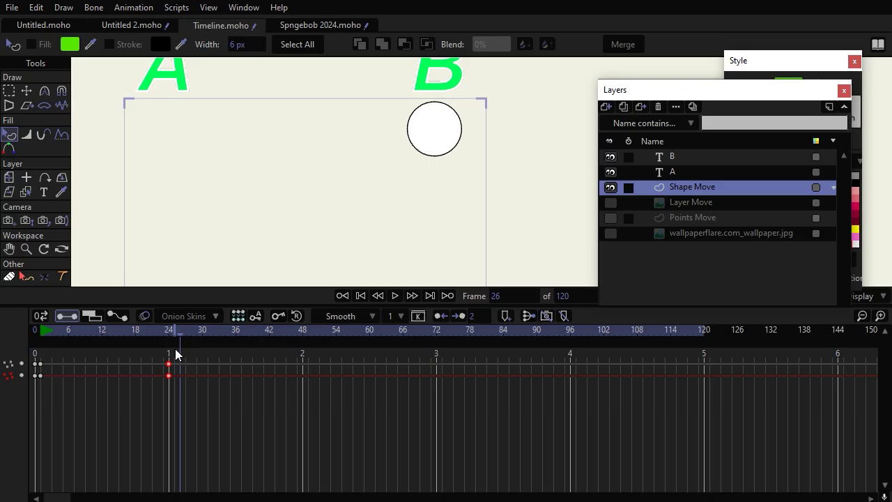
pyautogui.click(43, 327)
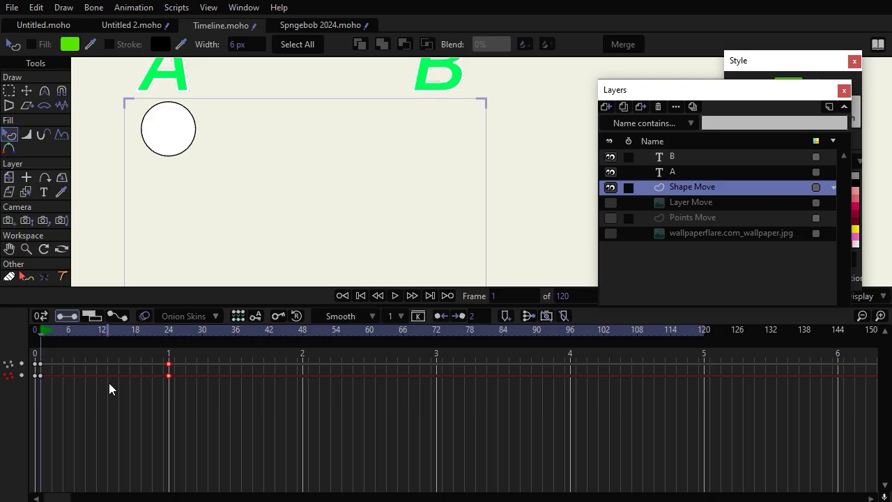
pyautogui.press('space')
# Step: Copy the white circle's frame 1 keyframes and paste them at frame 48 so it returns to A
pyautogui.click(165, 326)
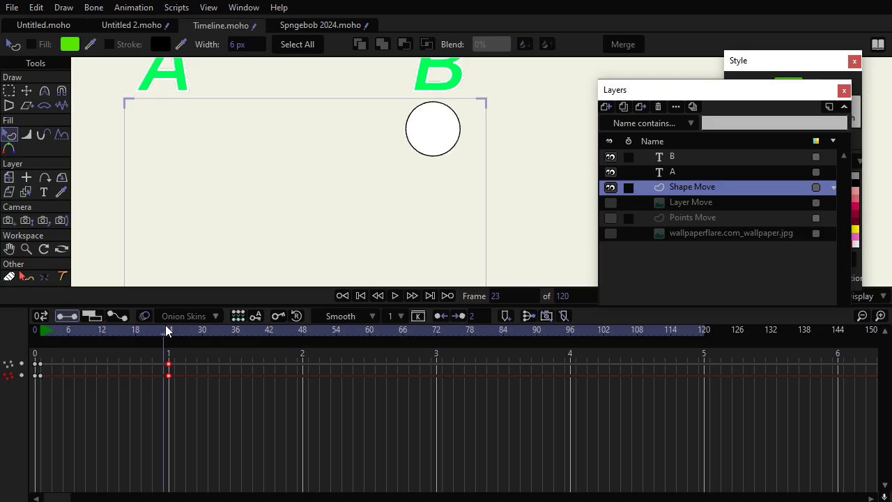
pyautogui.click(167, 327)
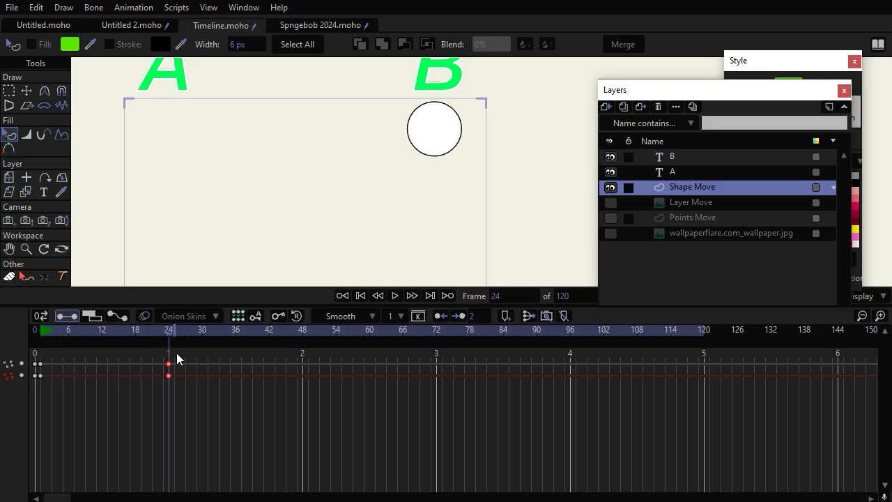
pyautogui.hotkey('shift', 'Right')
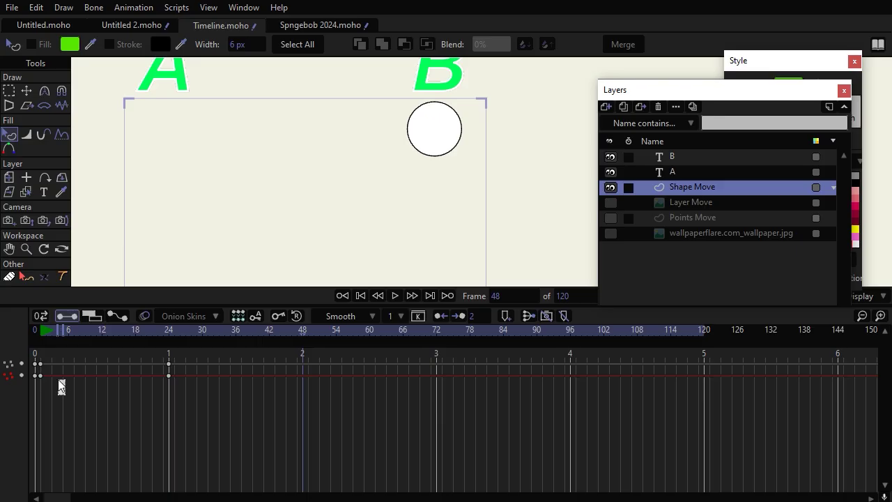
pyautogui.moveTo(64, 393); pyautogui.dragTo(40, 355)
pyautogui.hotkey('ctrl', 'c')
pyautogui.click(215, 369)
pyautogui.click(286, 385)
pyautogui.moveTo(288, 385); pyautogui.dragTo(301, 385)
pyautogui.hotkey('ctrl', 'v')
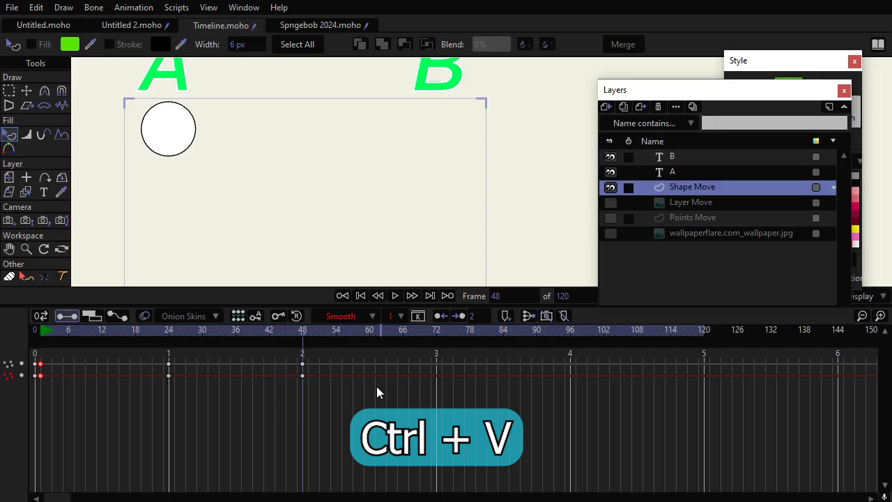
# Step: Play the animation from frame 1 to check the white circle's move from A to B and back
pyautogui.click(42, 330)
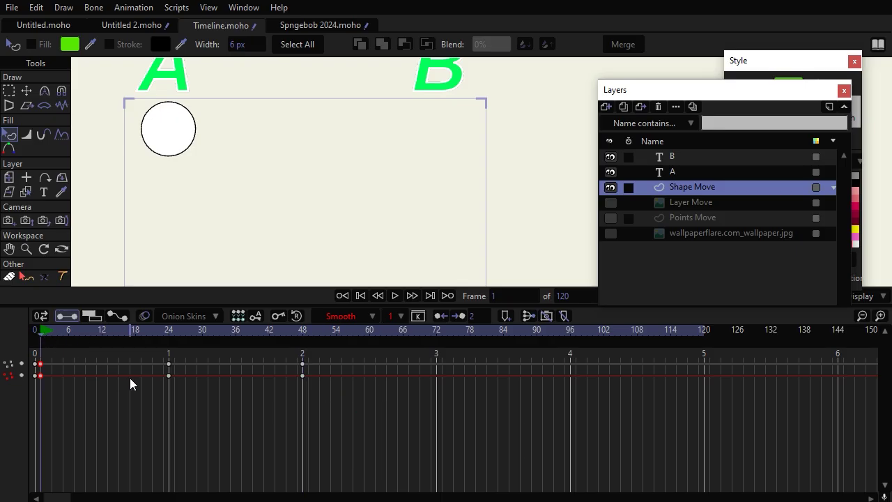
pyautogui.press('space')
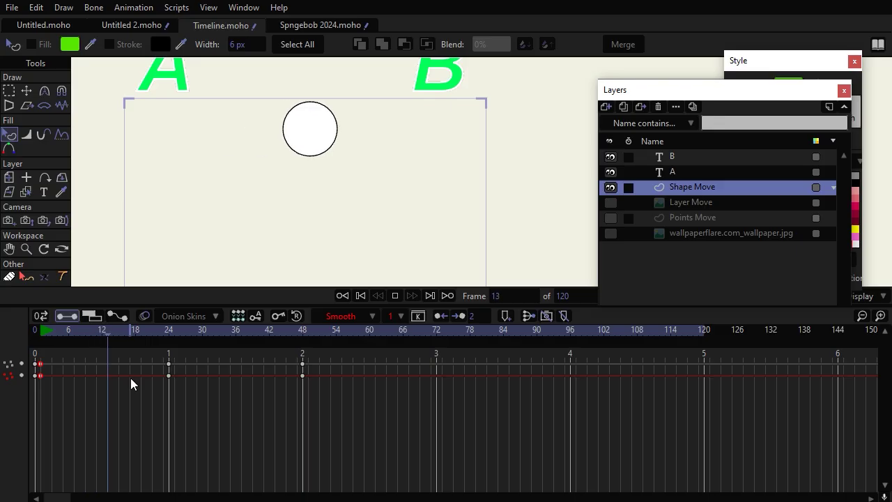
pyautogui.press('space')
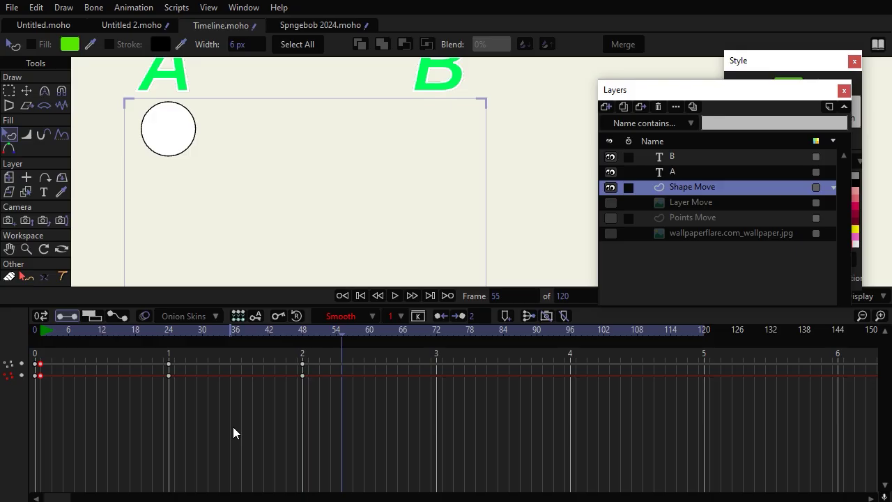
# Step: Set the white circle's frame 48 keyframes to Cycle interpolation and return the playhead to frame 2
pyautogui.click(233, 427)
pyautogui.moveTo(293, 398); pyautogui.dragTo(314, 366)
pyautogui.rightClick(303, 365)
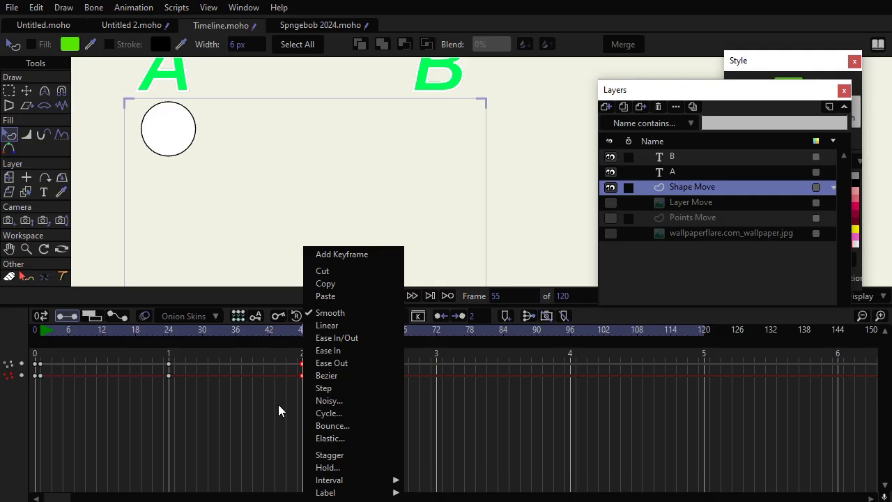
pyautogui.click(309, 411)
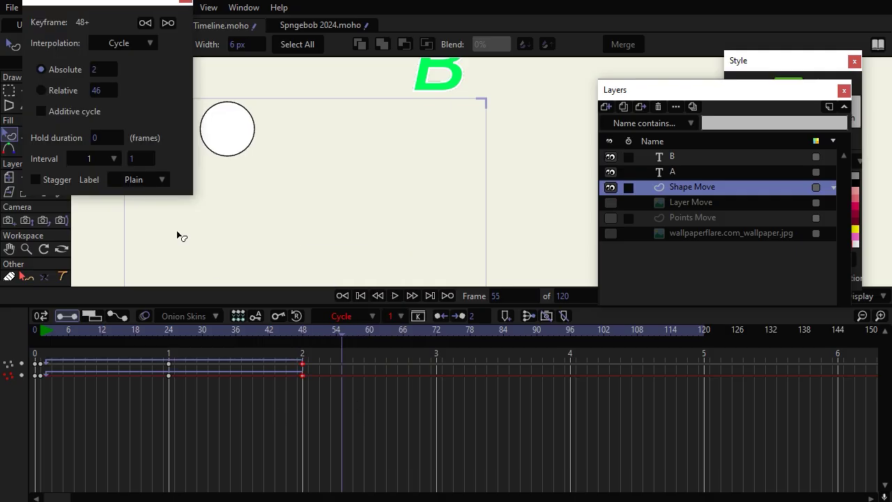
pyautogui.moveTo(95, 3); pyautogui.dragTo(437, 154)
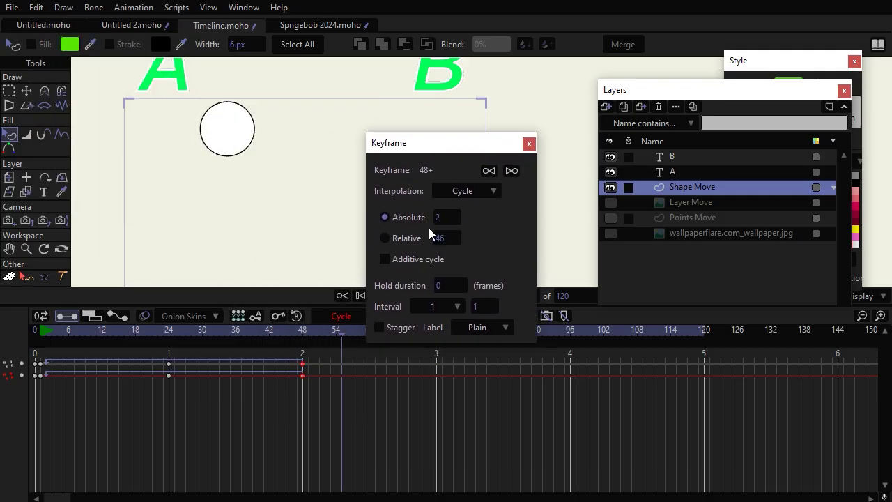
pyautogui.click(528, 144)
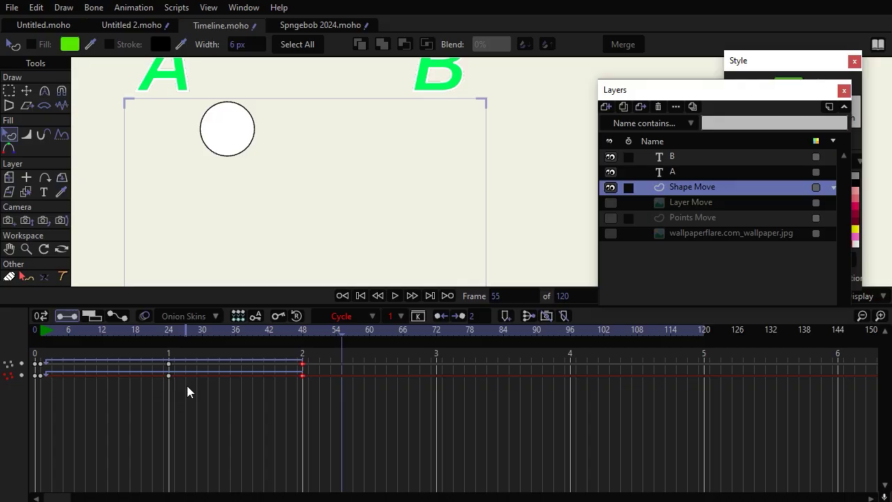
pyautogui.click(47, 330)
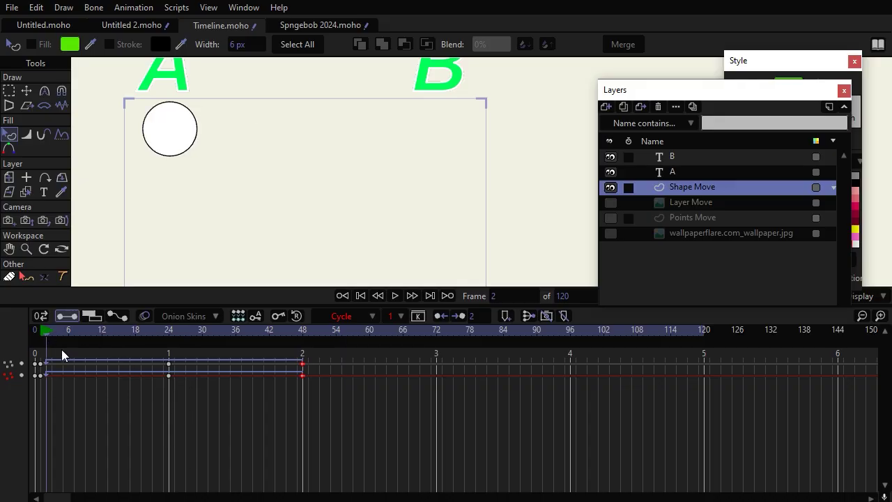
# Step: Play the white circle's cycling move from frame 2 and extend the playback end to frame 504
pyautogui.press('space')
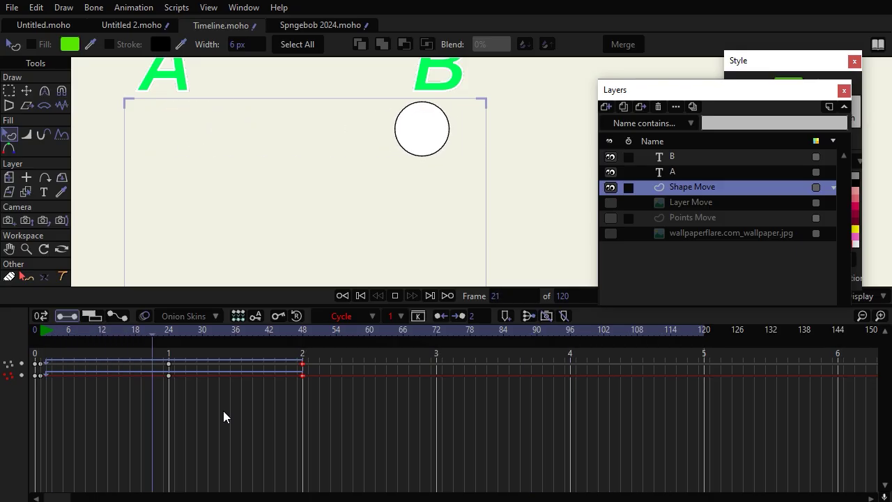
pyautogui.click(223, 410)
pyautogui.hscroll(10, 314, 398)
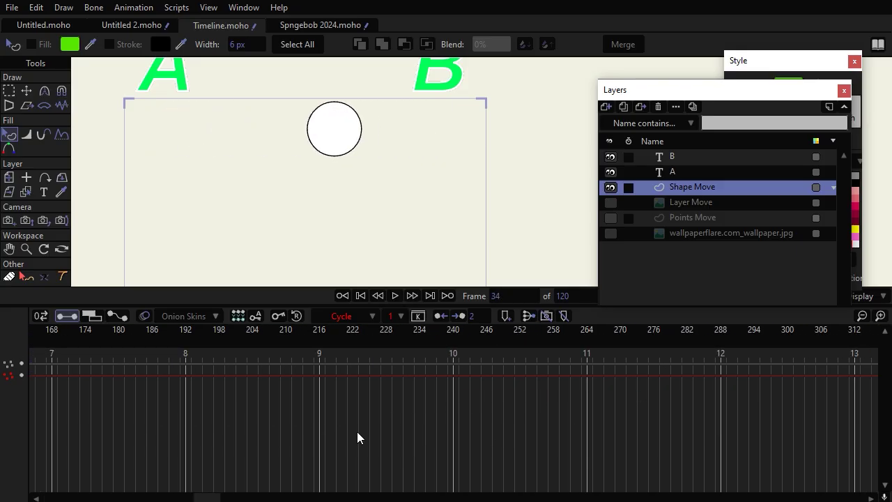
pyautogui.hscroll(15, 357, 437)
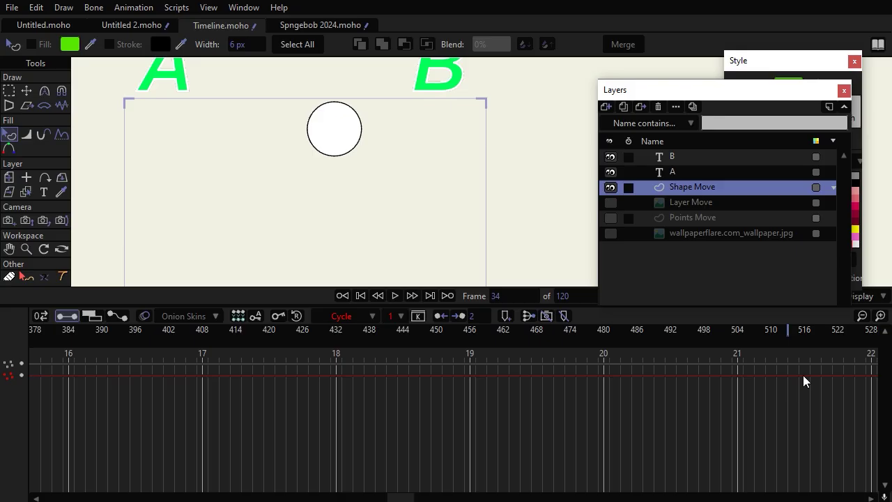
pyautogui.click(739, 334)
pyautogui.hscroll(-18, 304, 420)
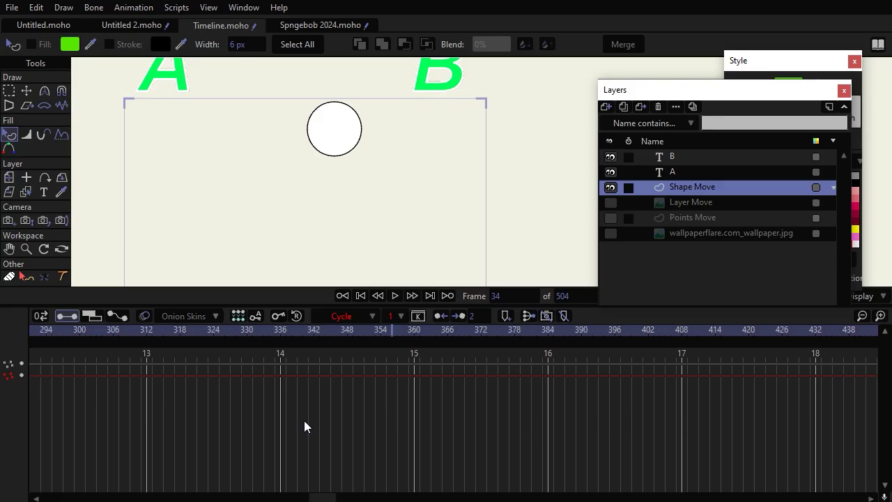
pyautogui.hscroll(-8, 352, 437)
# Step: Play the cycling circle from frame 2 over the extended range and stop with the playhead at frame 240
pyautogui.click(58, 332)
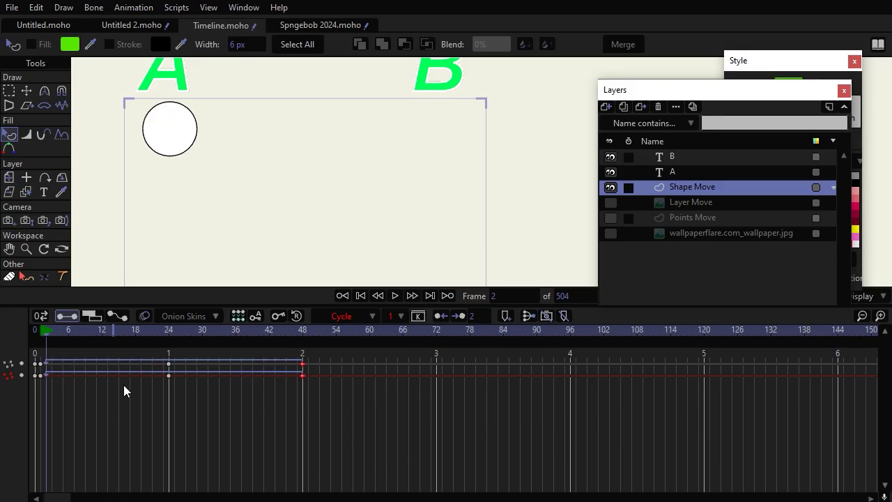
pyautogui.press('space')
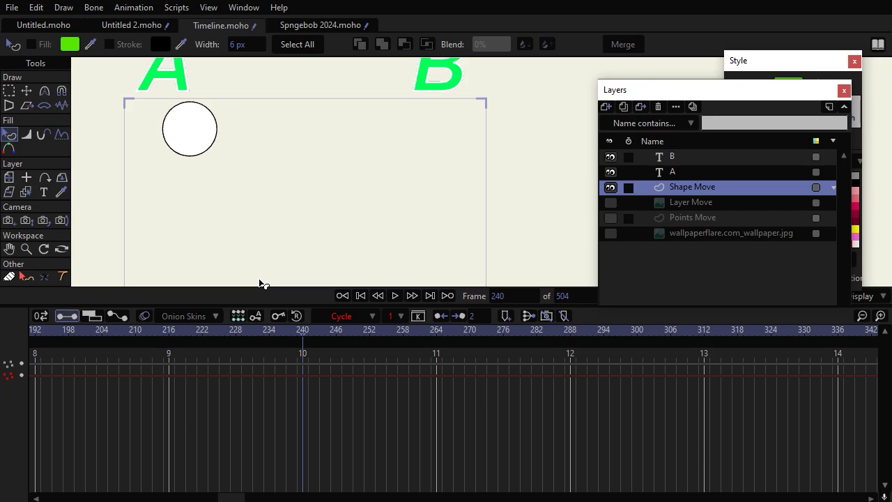
# Step: Add a keyframe for the white circle at frame 240 with Transform Points, keeping its position near A, and play from there
pyautogui.click(27, 90)
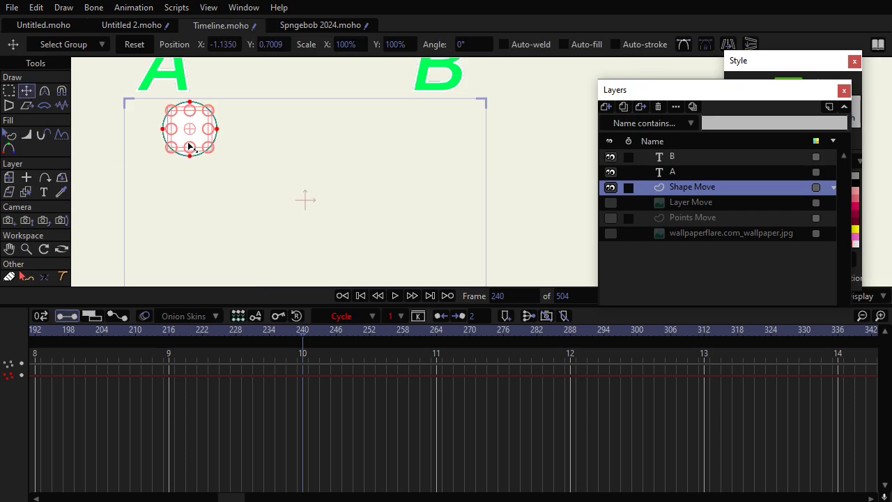
pyautogui.scroll(3, 319, 212)
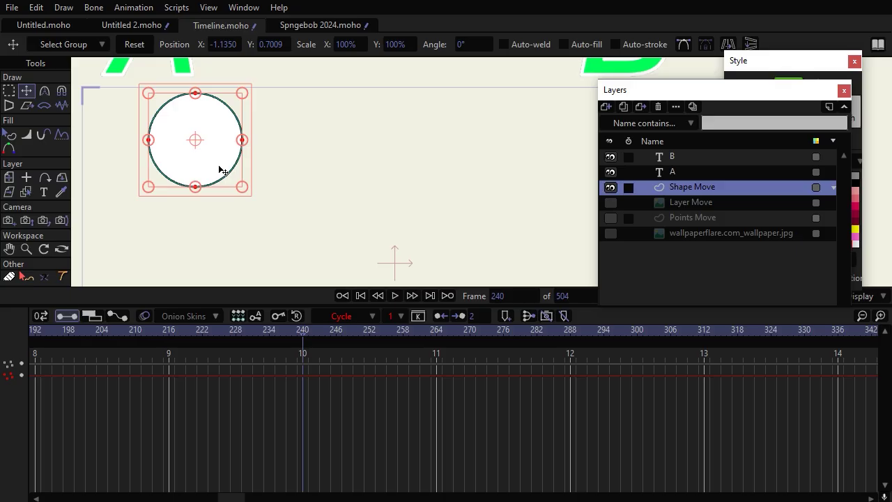
pyautogui.click(219, 167)
pyautogui.moveTo(305, 338); pyautogui.dragTo(296, 388)
pyautogui.press('space')
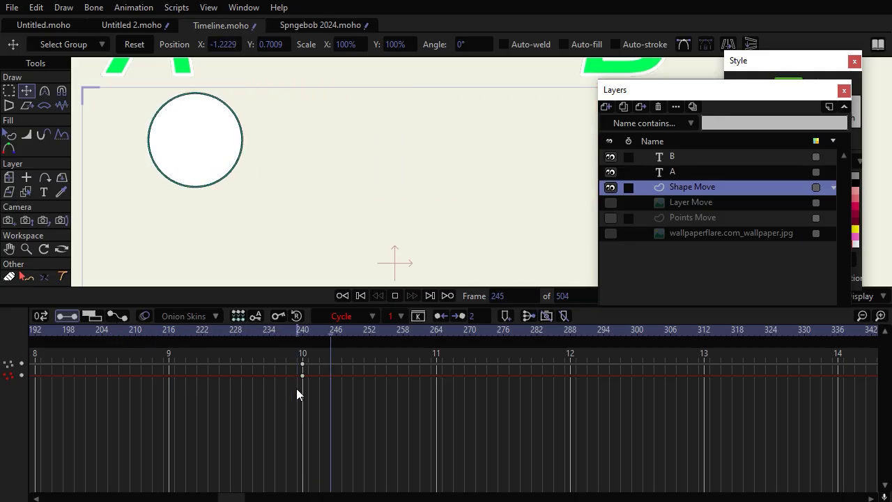
# Step: Play the animation from before frame 240 to check how the new keyframe affects the circle's cycle
pyautogui.moveTo(311, 333); pyautogui.dragTo(1, 313)
pyautogui.press('space')
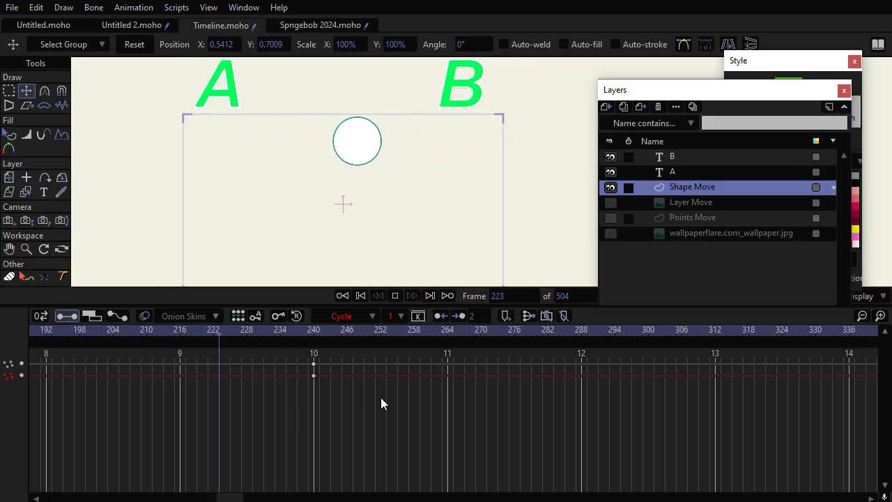
pyautogui.press('space')
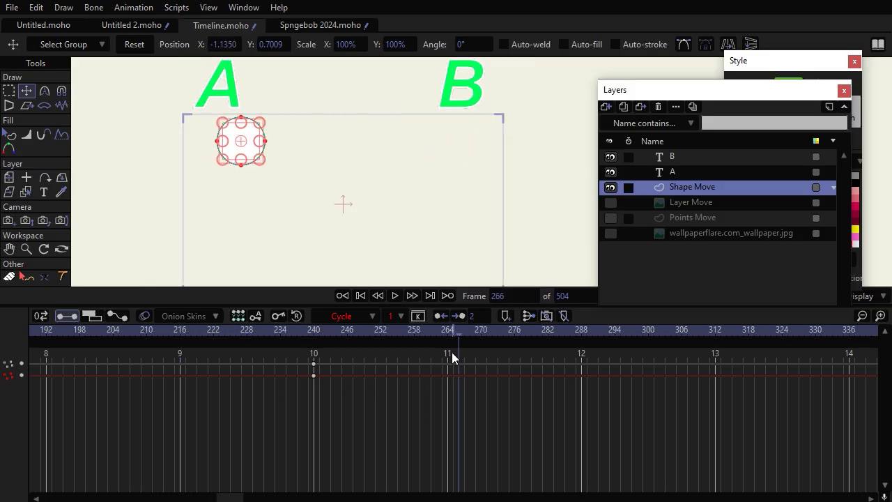
# Step: At frame 264, move the white circle toward B to about X -0.07 and play from before frame 240 to check the motion
pyautogui.click(444, 335)
pyautogui.moveTo(251, 145); pyautogui.dragTo(349, 146)
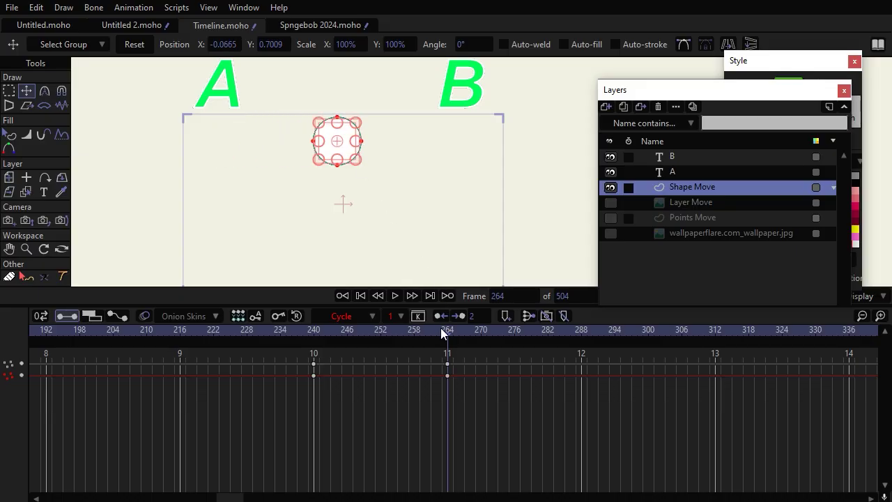
pyautogui.moveTo(440, 331); pyautogui.dragTo(214, 358)
pyautogui.press('space')
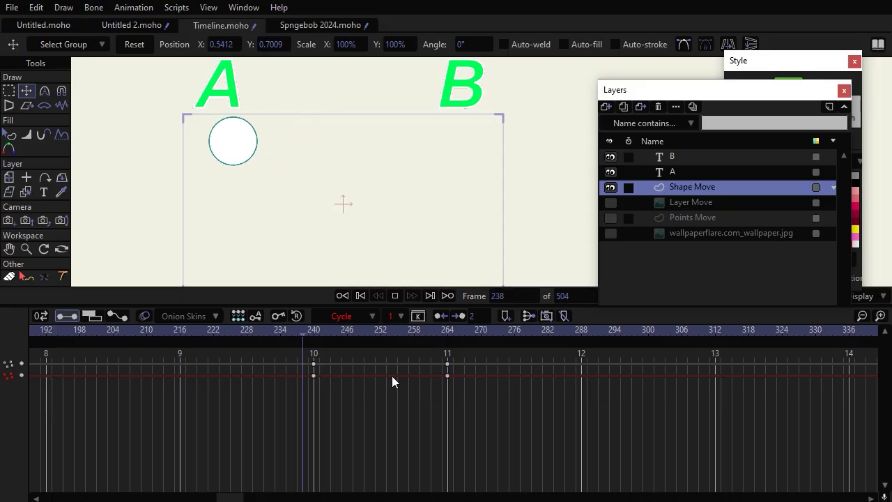
pyautogui.press('space')
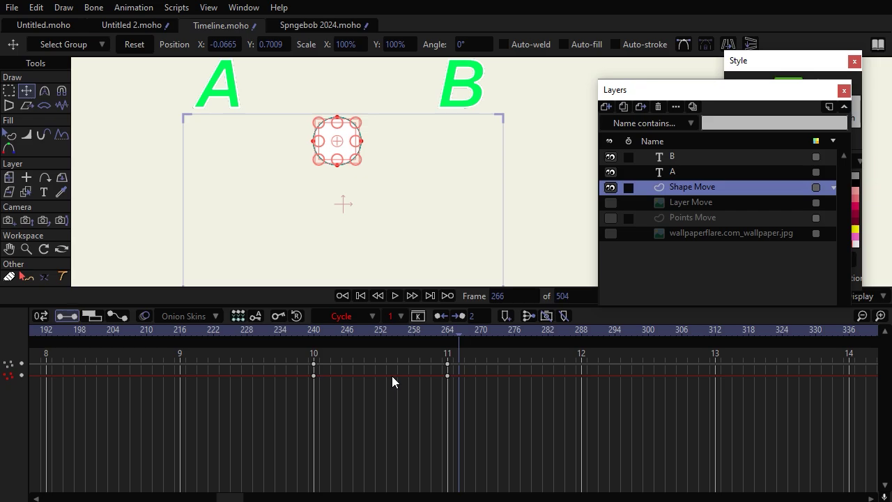